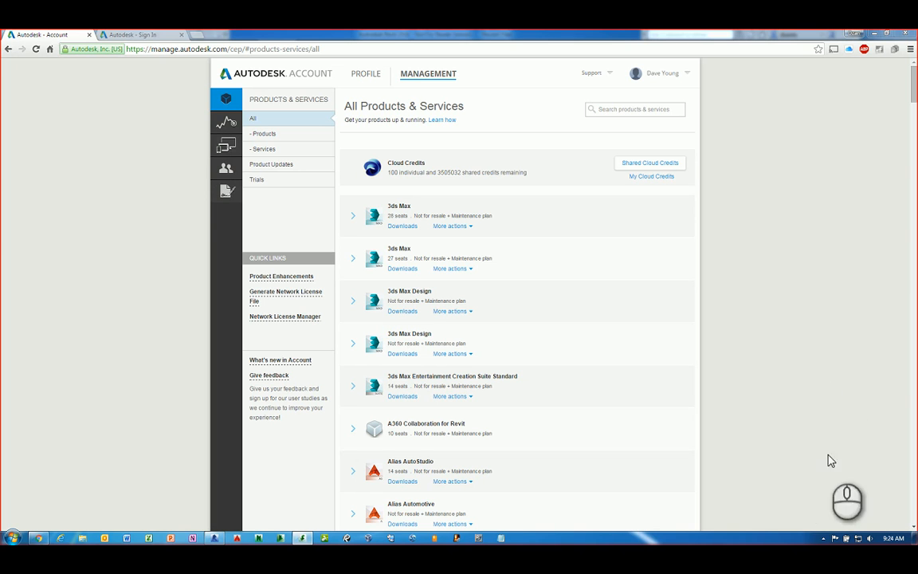
Review the A360 Collaboration for Revit product details on the products page
click(823, 213)
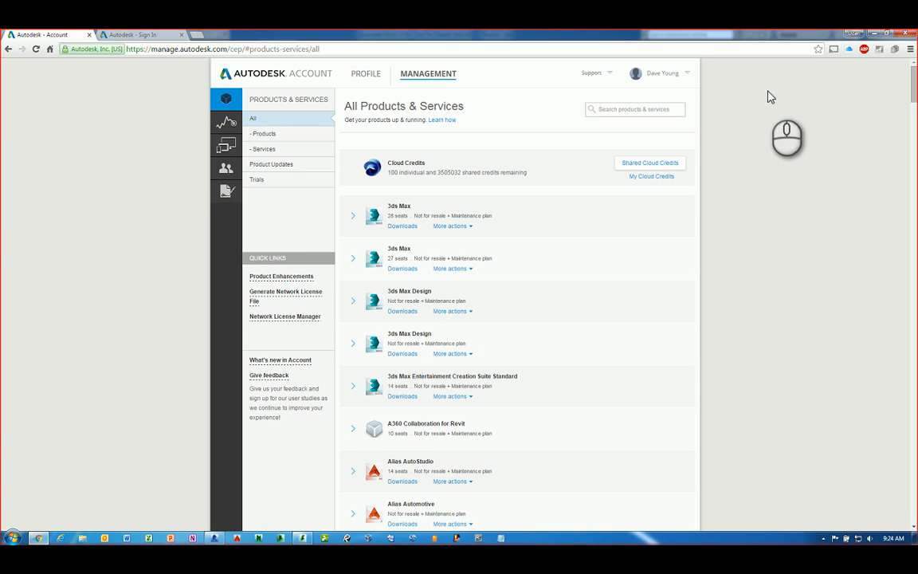
mouse_move(697, 78)
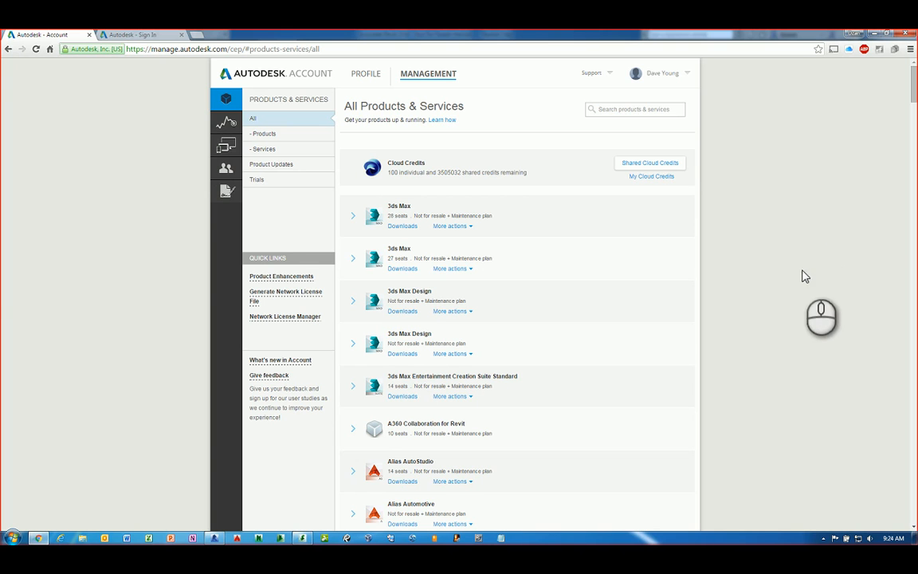
scroll(800, 313, down, 1)
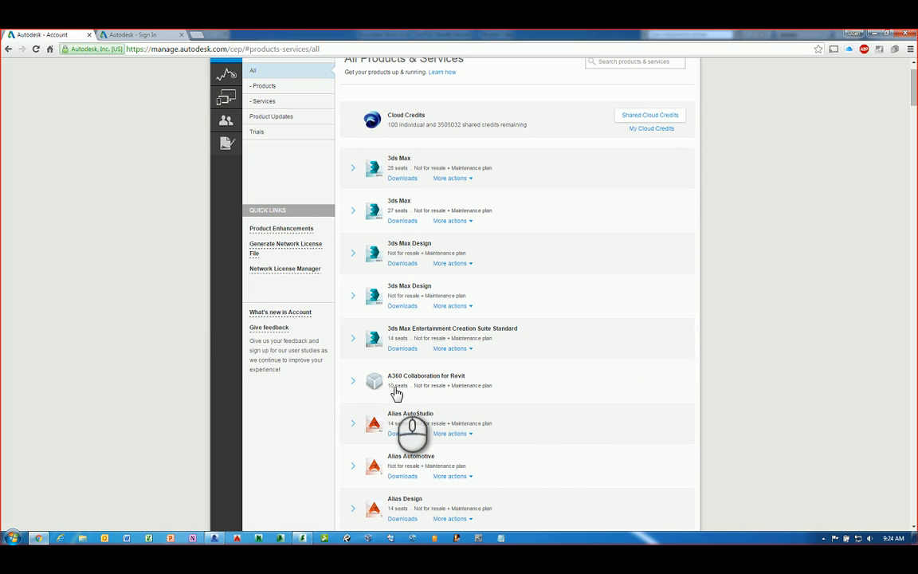
click(353, 381)
scroll(353, 419, down, 1)
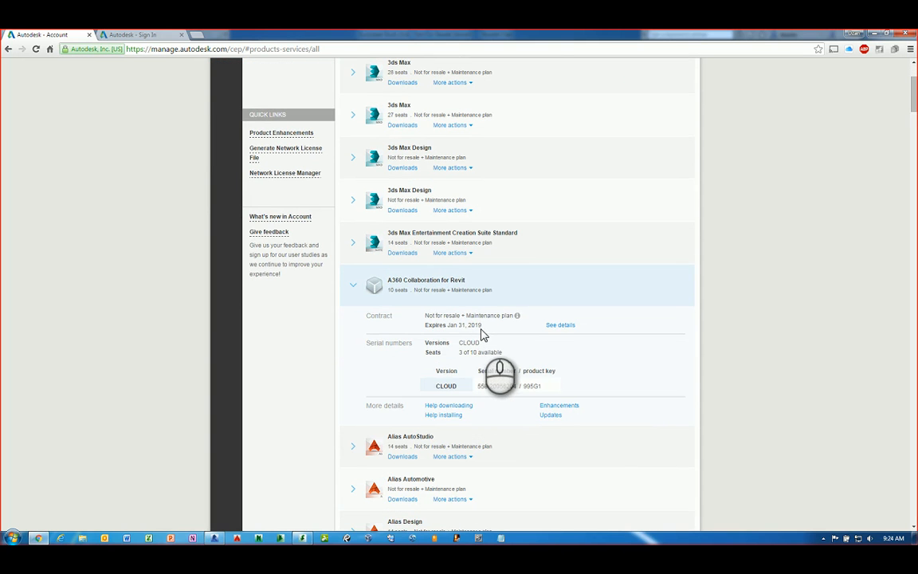
scroll(482, 335, down, 1)
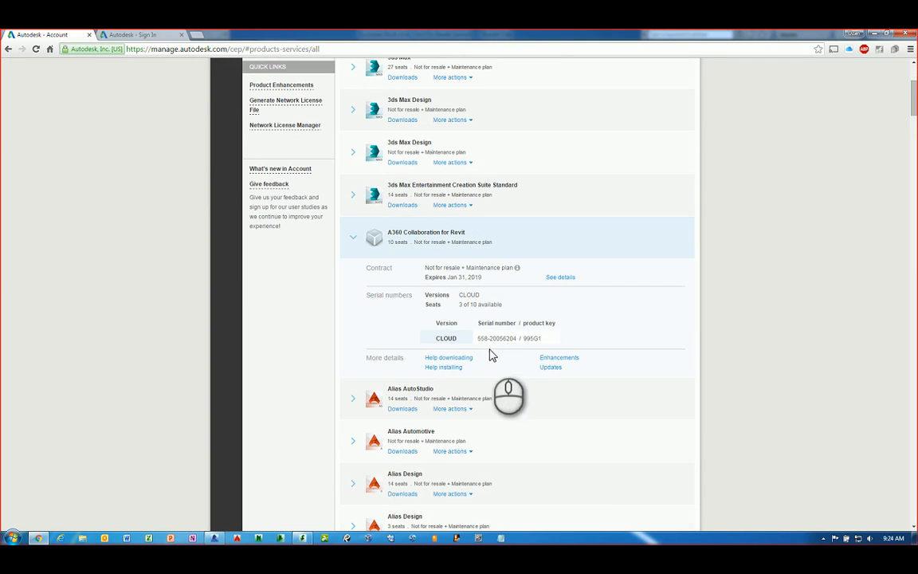
click(355, 241)
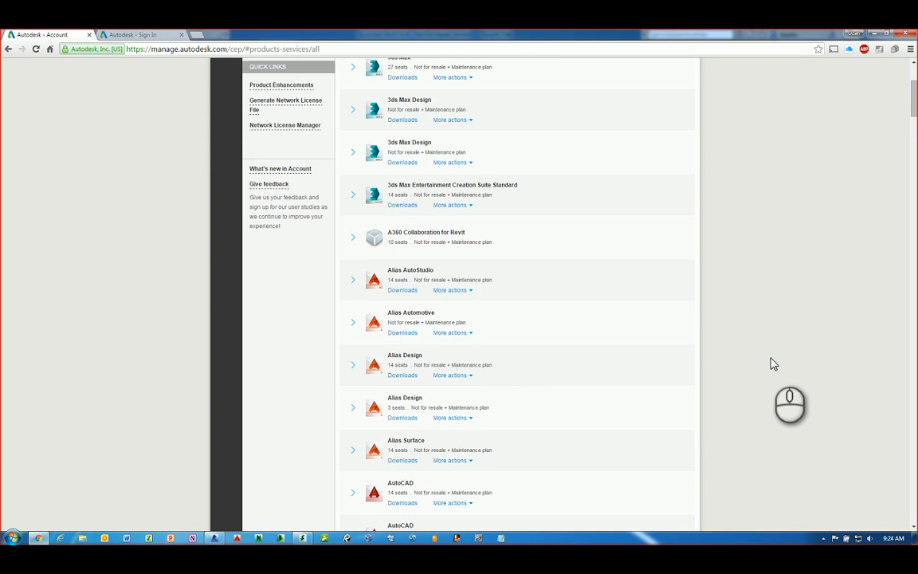
scroll(771, 364, up, 3)
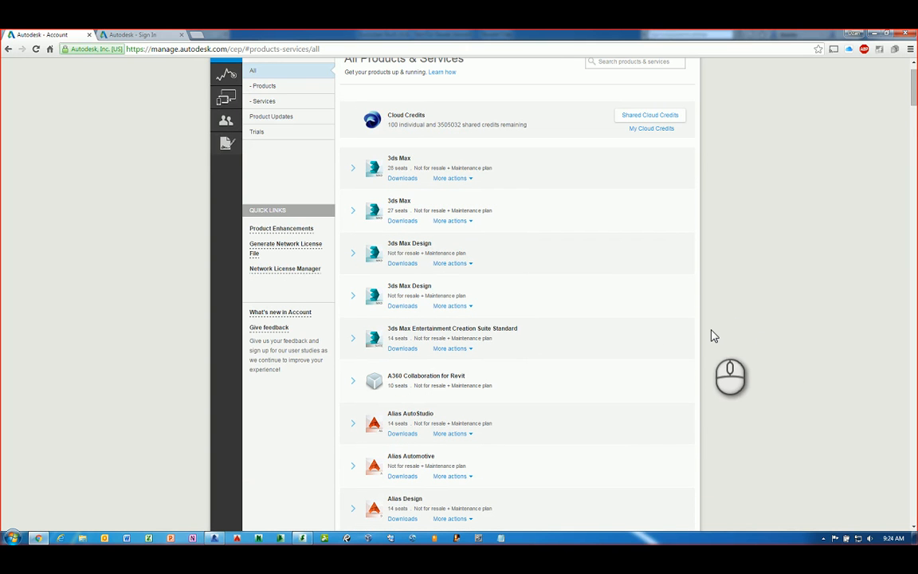
scroll(714, 335, up, 1)
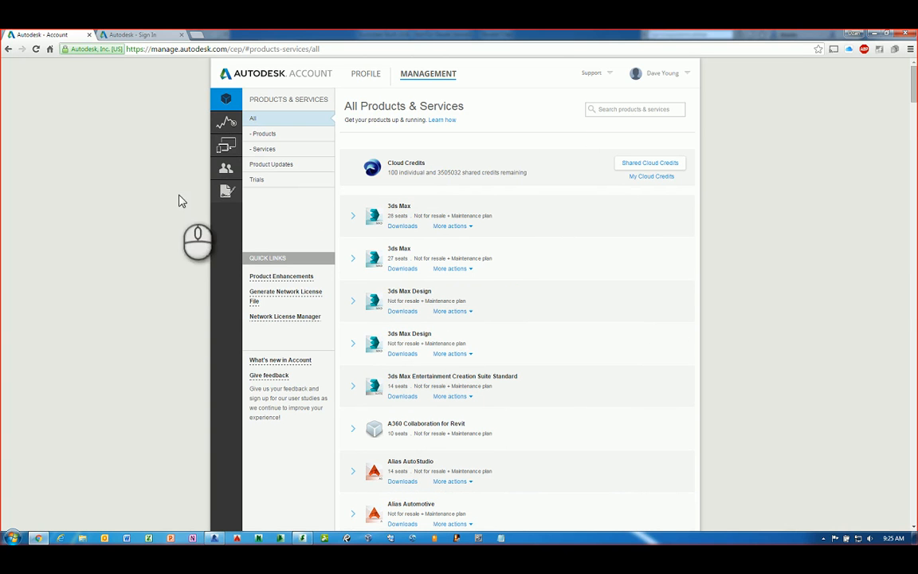
Switch to the Users list, cancel the Add Users form, and open one user's product access
click(226, 172)
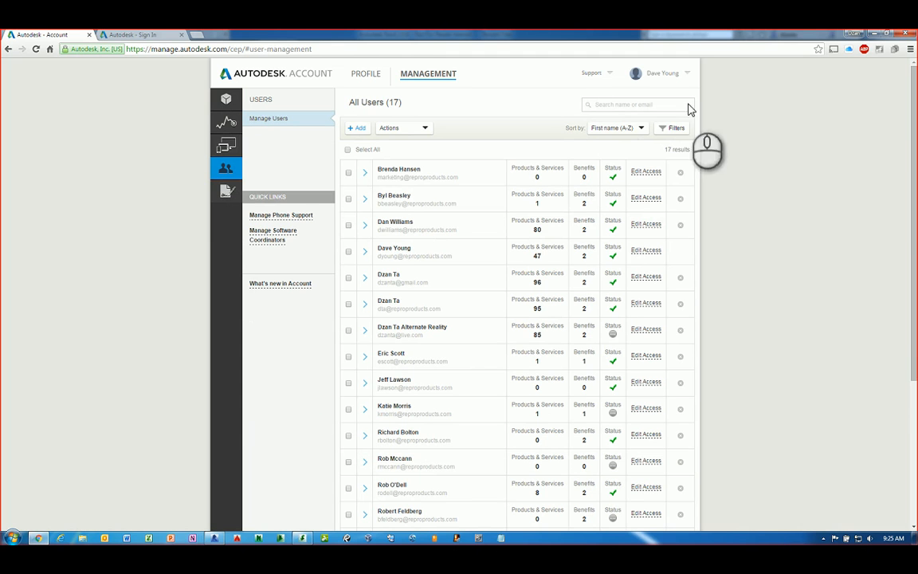
click(358, 129)
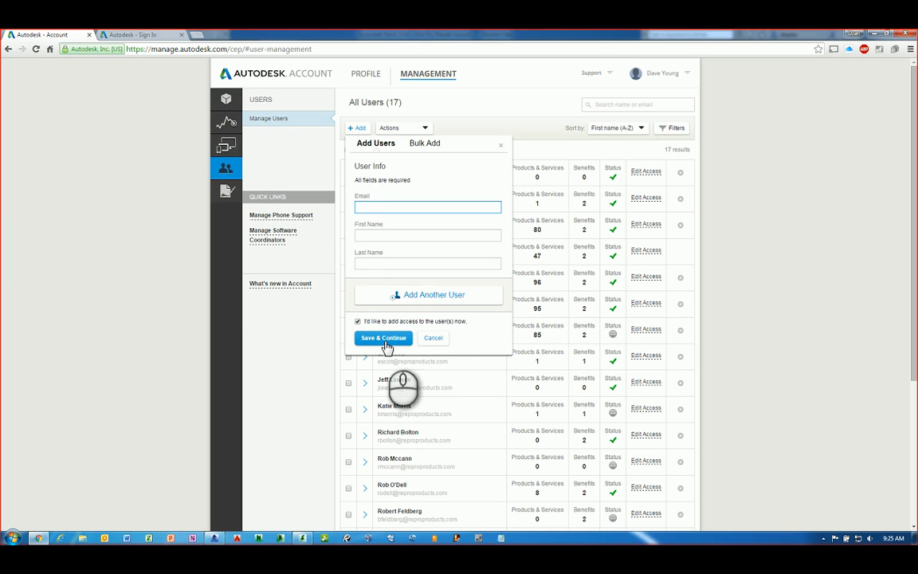
click(433, 338)
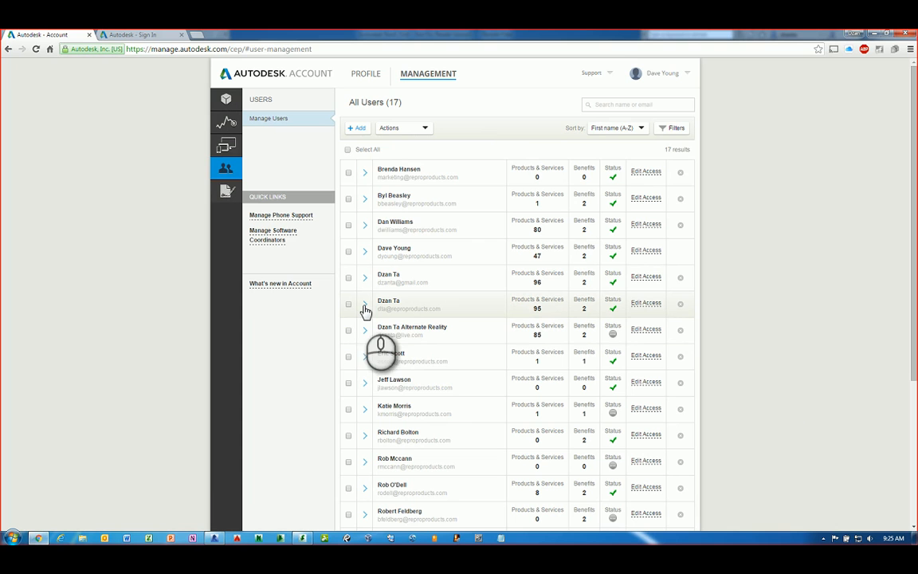
click(644, 306)
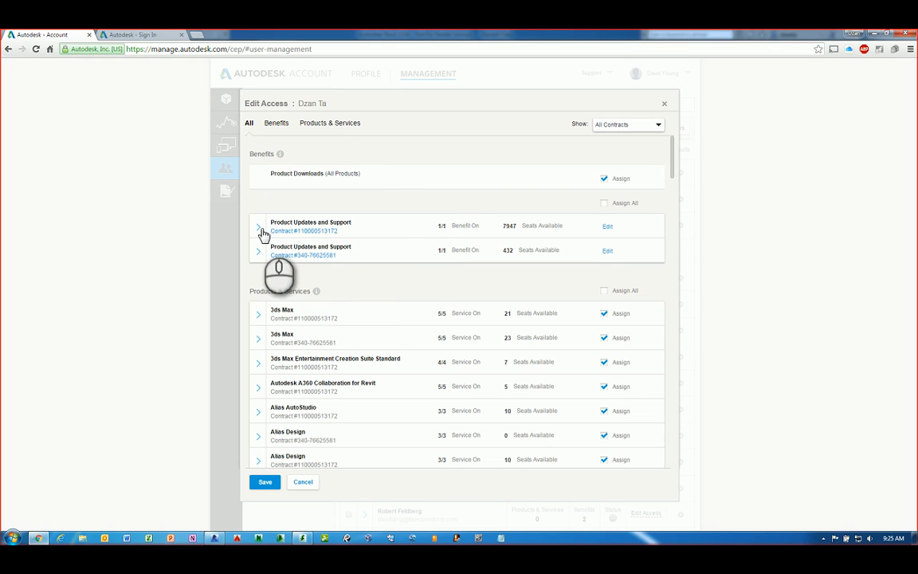
mouse_move(291, 233)
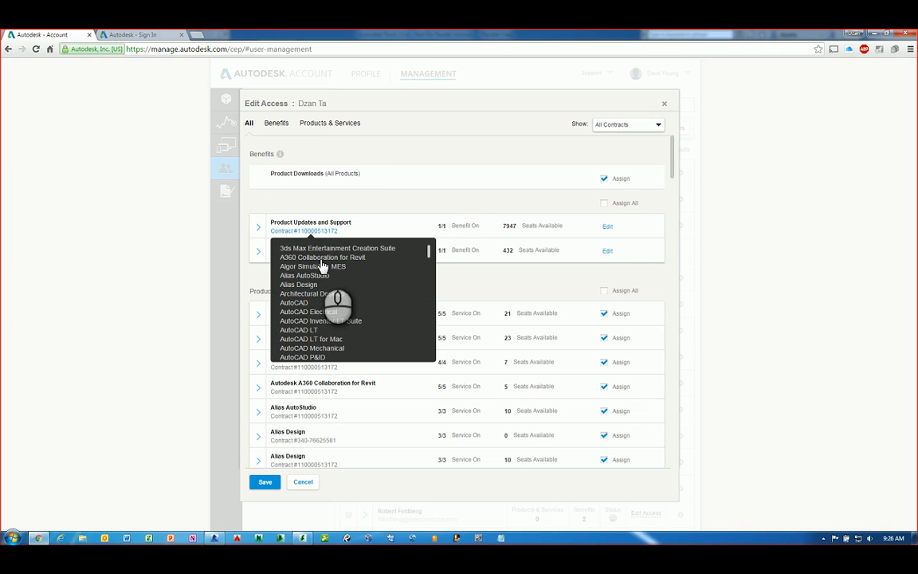
click(752, 268)
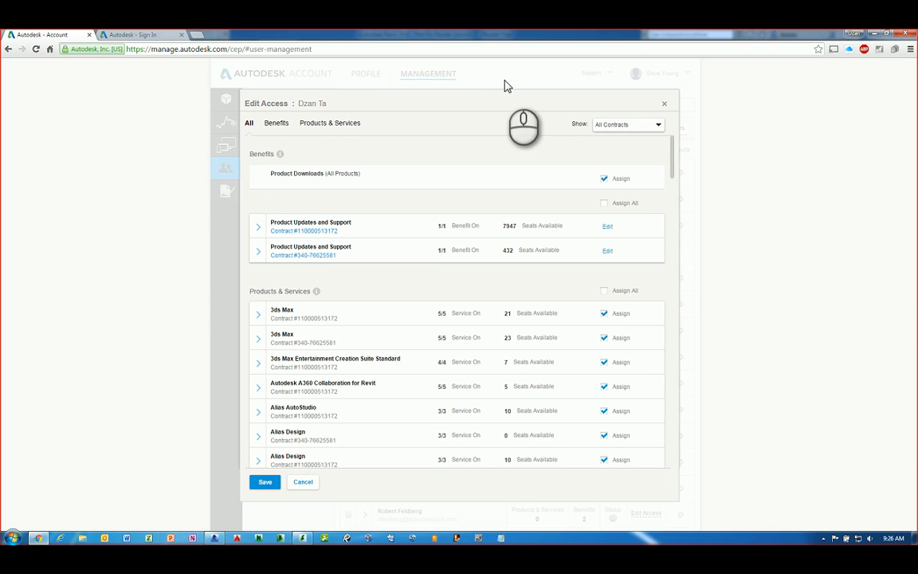
click(663, 103)
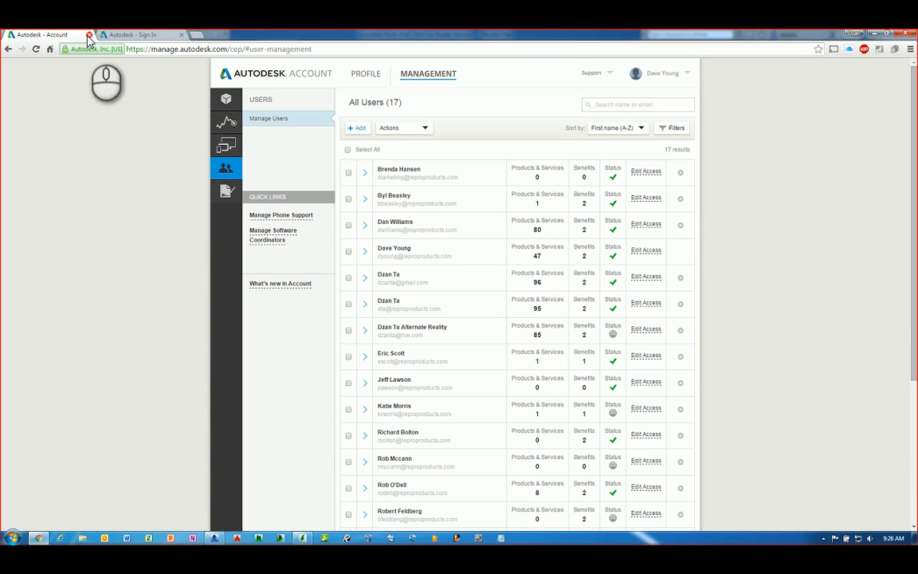
Close the Autodesk Account tab and sign in with the other saved username
click(90, 35)
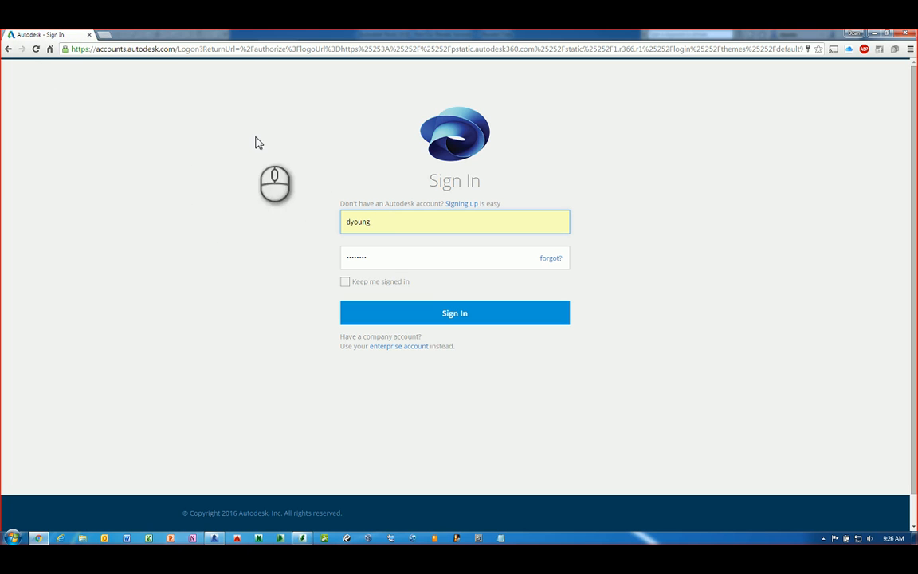
double_click(397, 223)
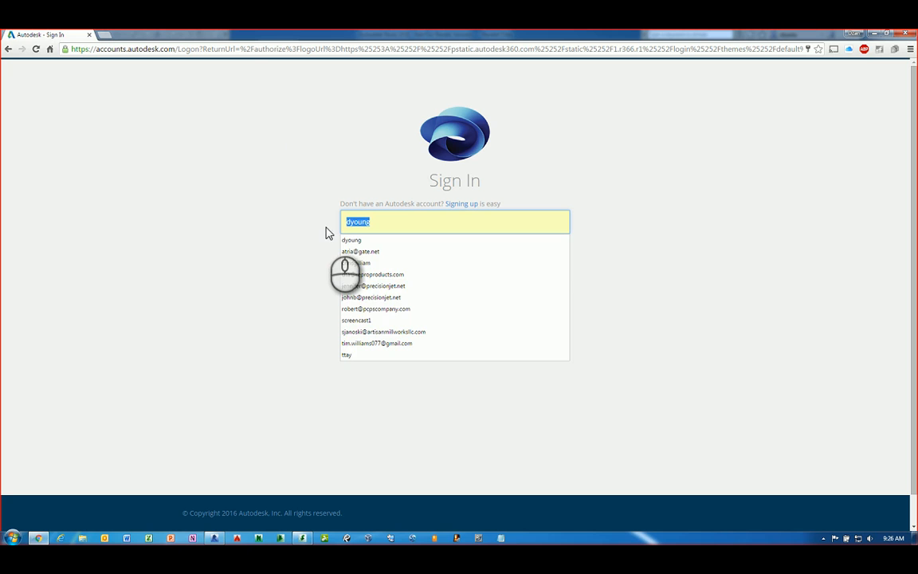
click(375, 273)
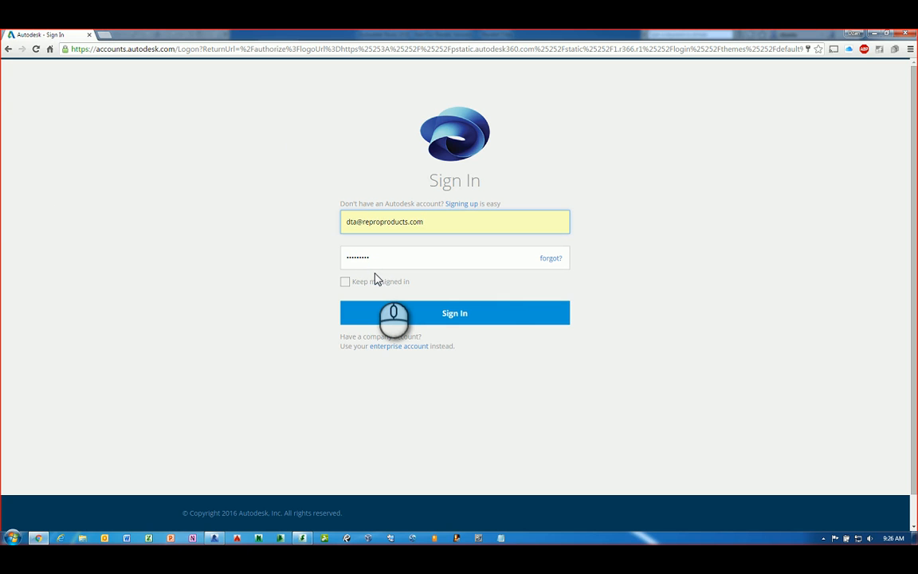
click(469, 316)
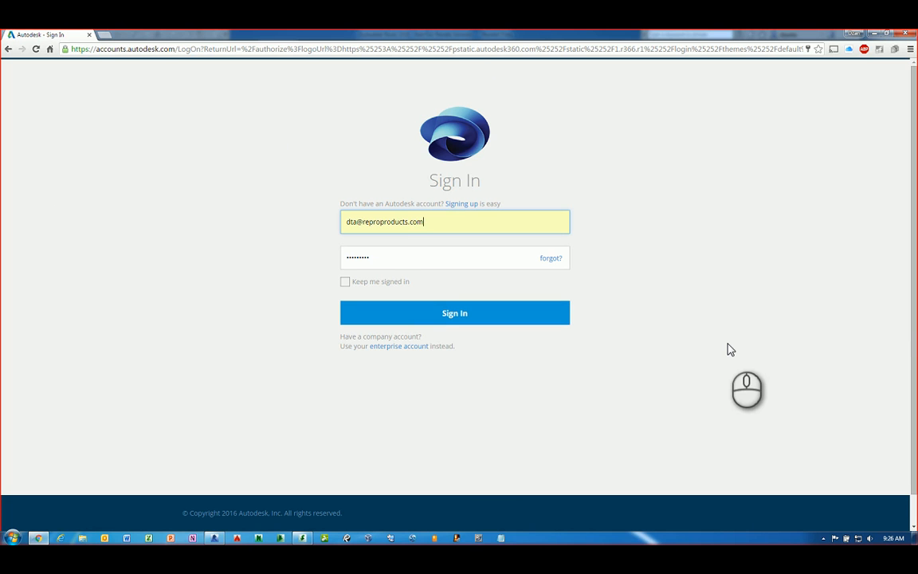
Dismiss the remaining prompts and close the Chrome sign-in window
click(728, 349)
click(439, 314)
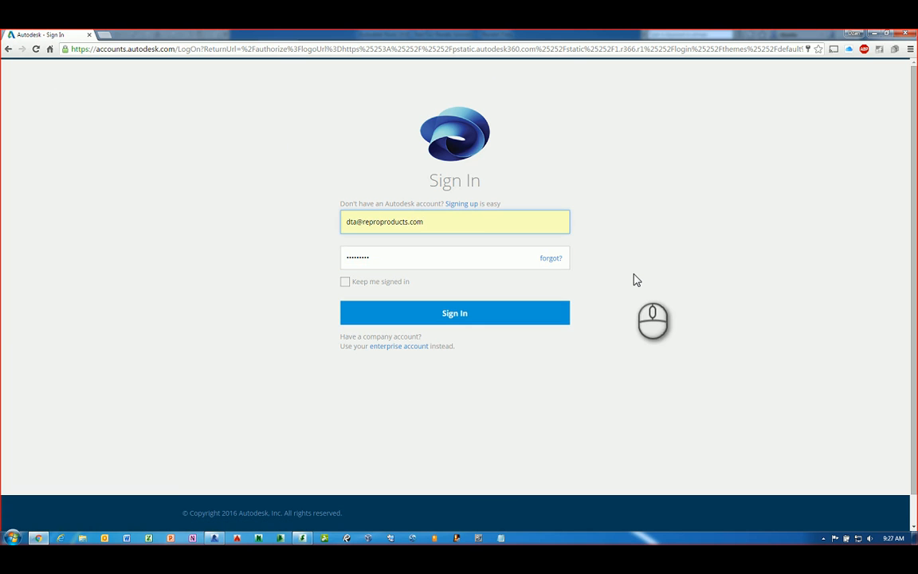
click(90, 34)
Launch Internet Explorer and go to A360 - Home from the Autodesk favorites
click(61, 538)
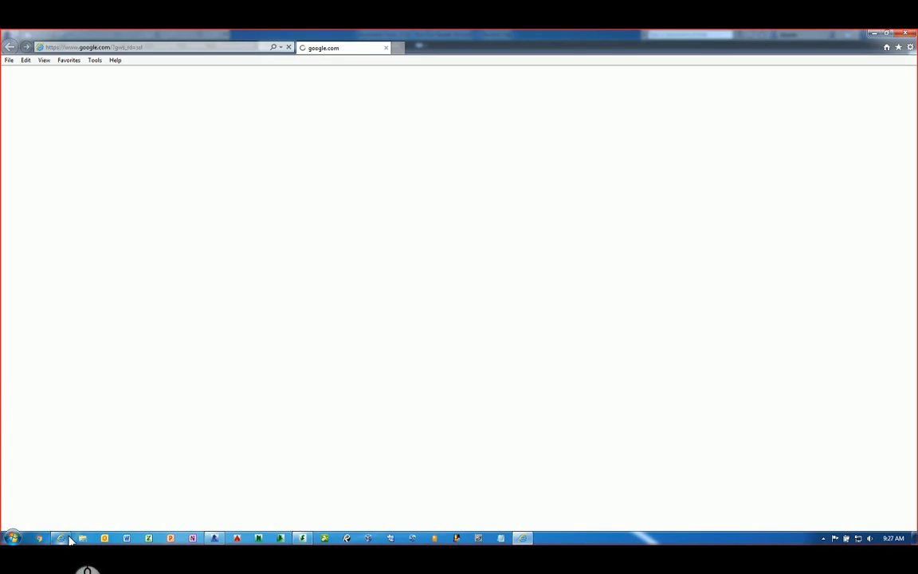
click(69, 61)
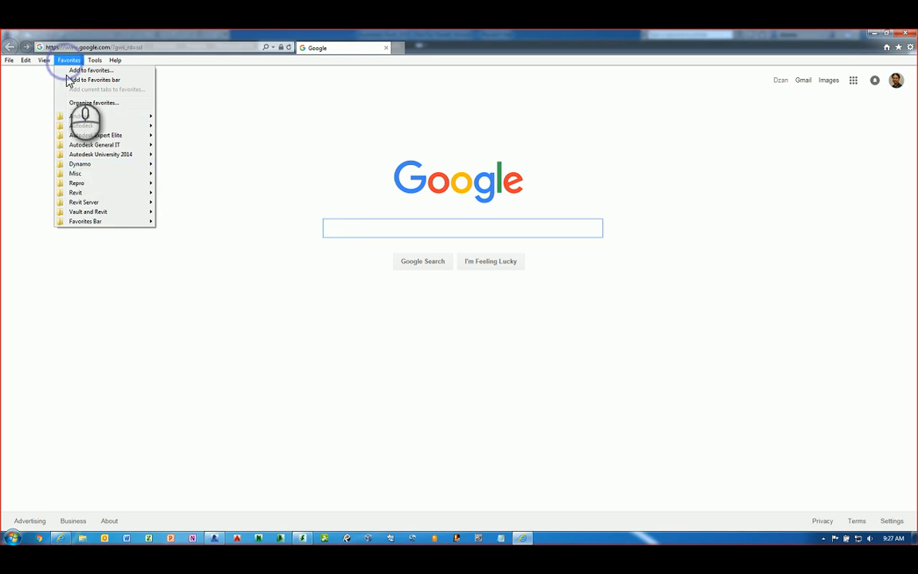
click(99, 184)
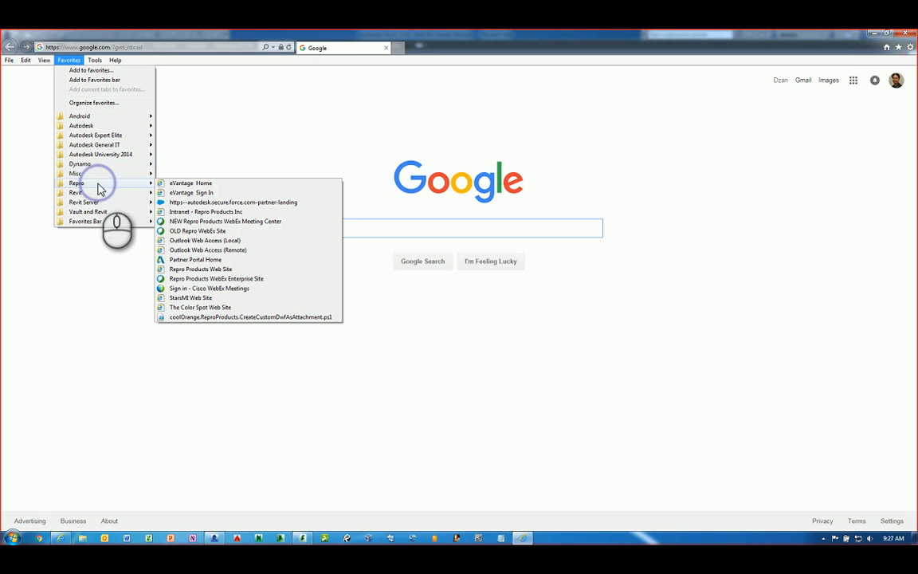
click(94, 126)
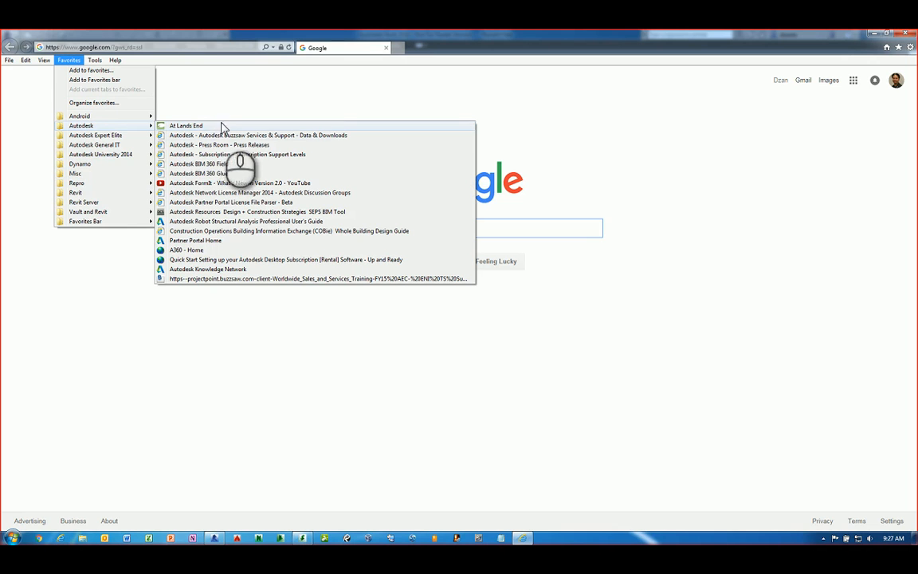
click(211, 250)
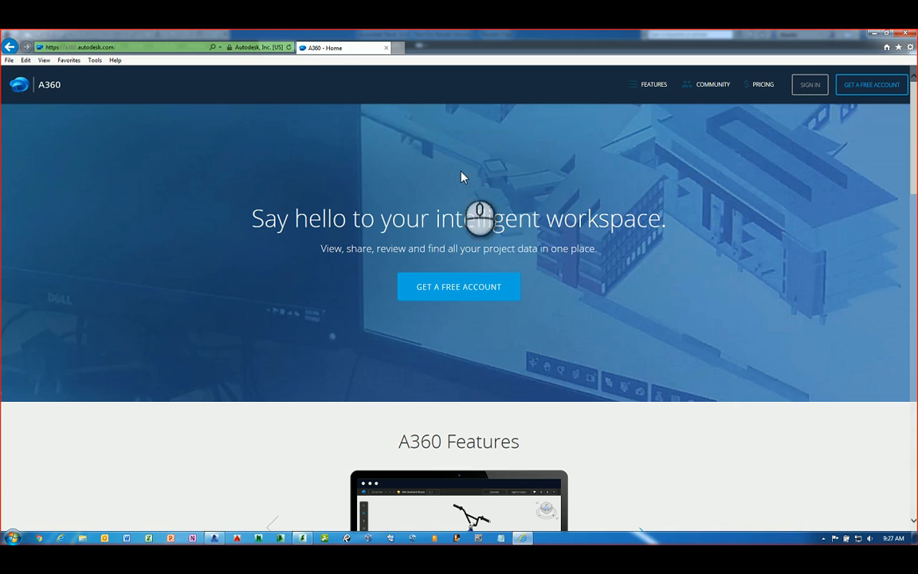
Sign in to A360 with the saved company account
click(811, 86)
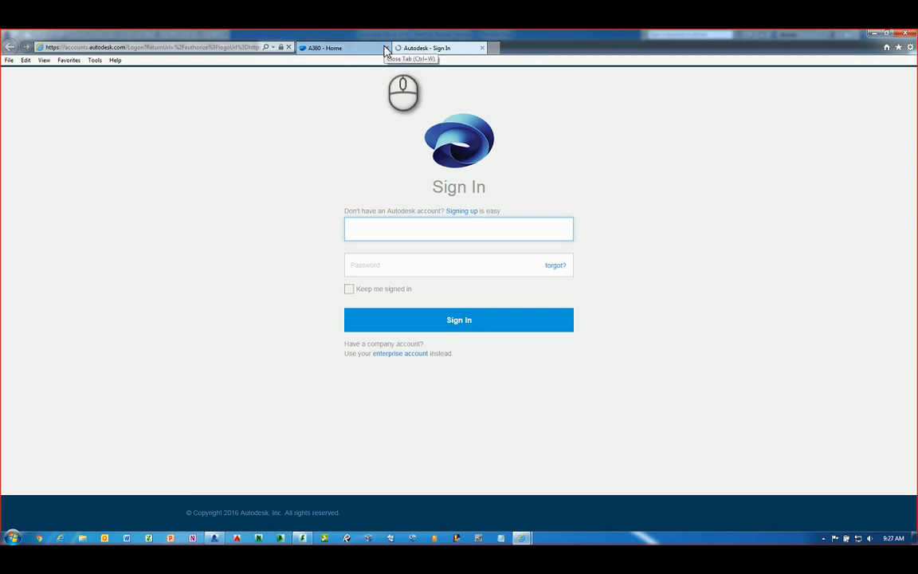
click(384, 48)
click(364, 232)
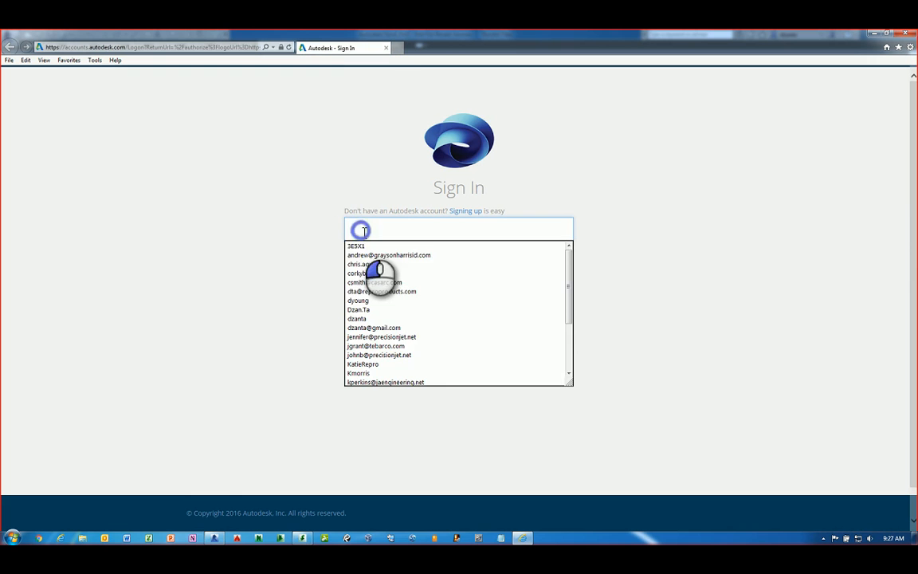
click(381, 290)
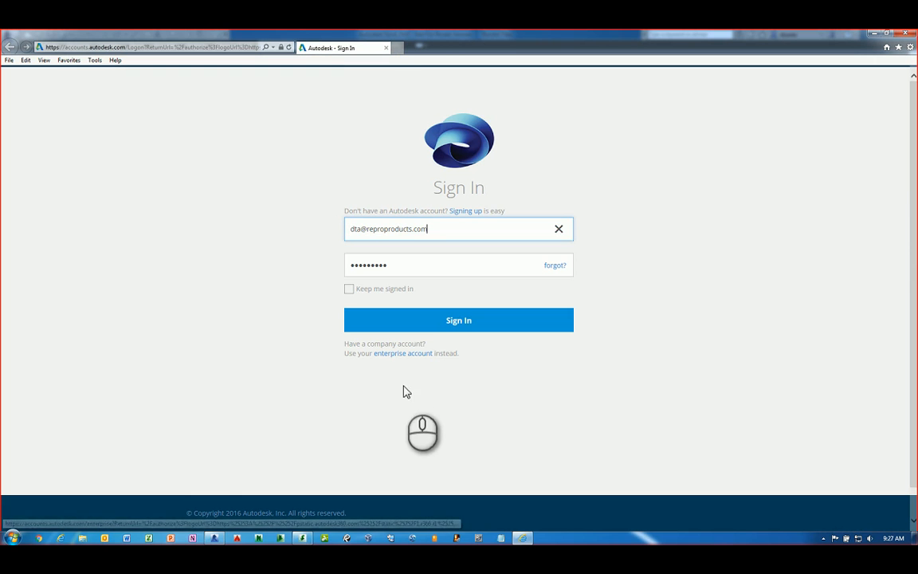
click(428, 320)
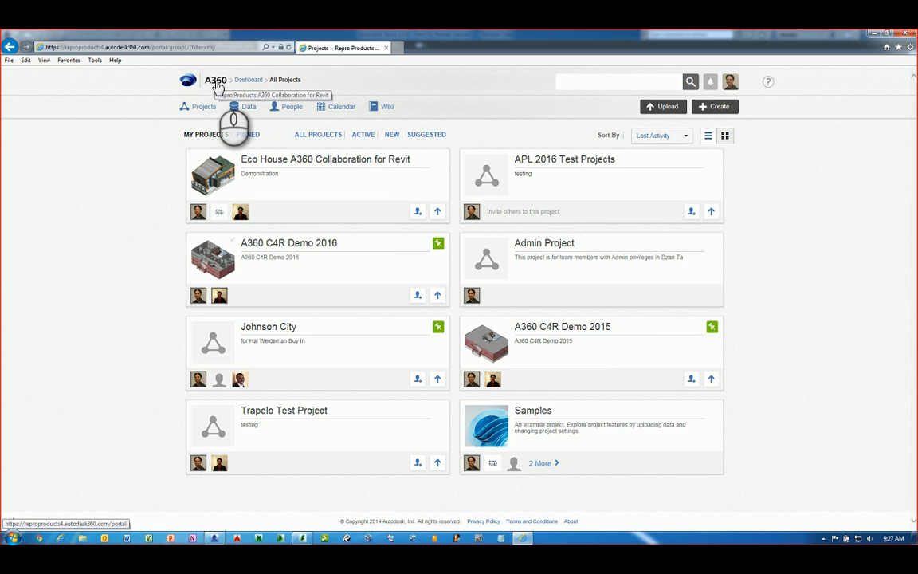
On the dashboard, toggle the activity feed to My Network and back to Hub All
click(216, 82)
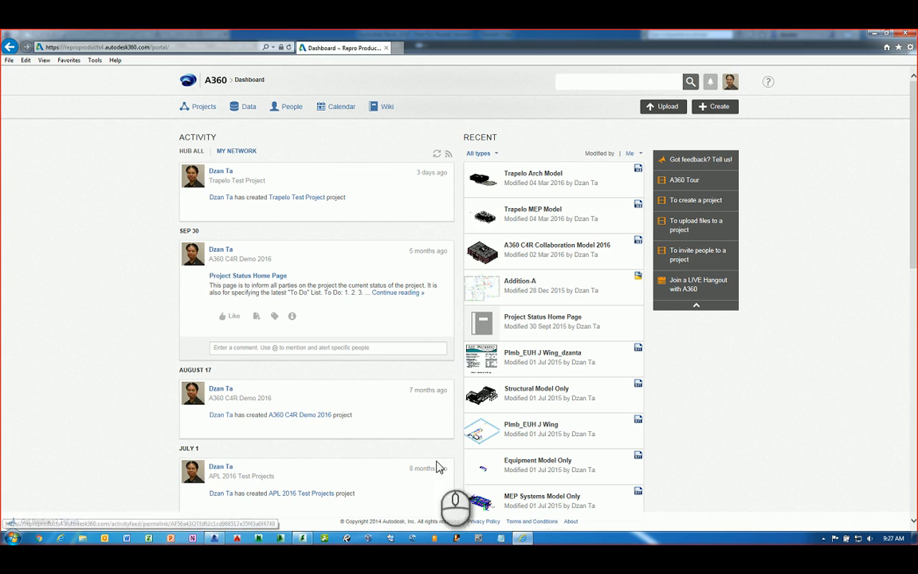
mouse_move(184, 293)
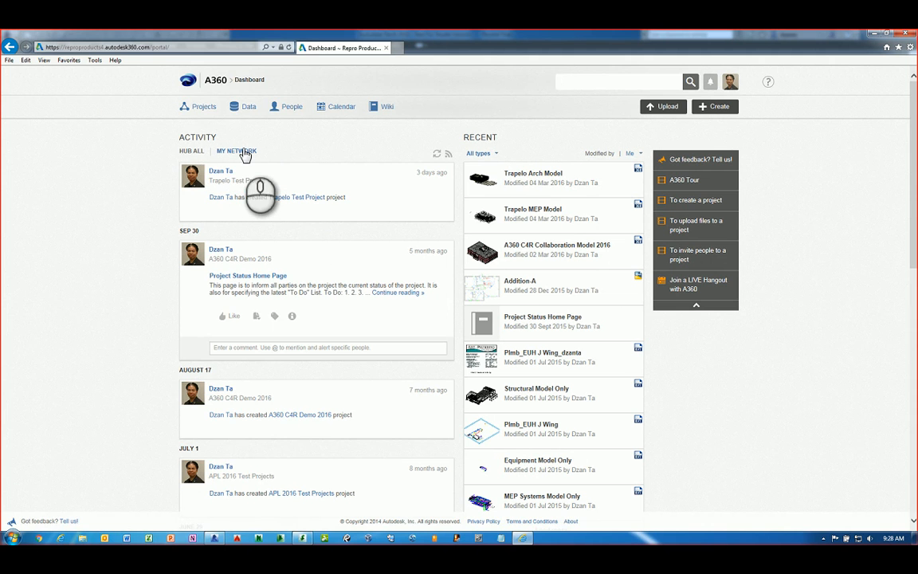
click(239, 151)
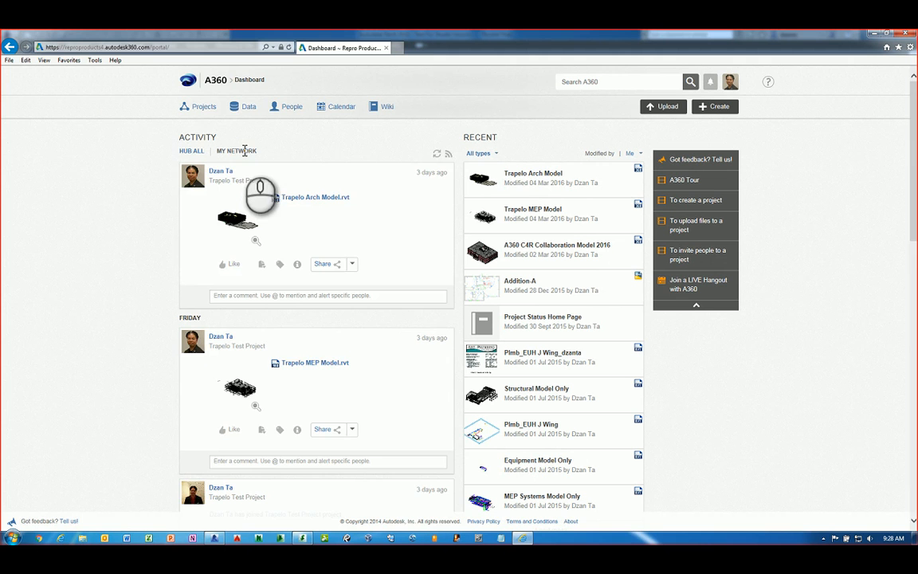
click(195, 150)
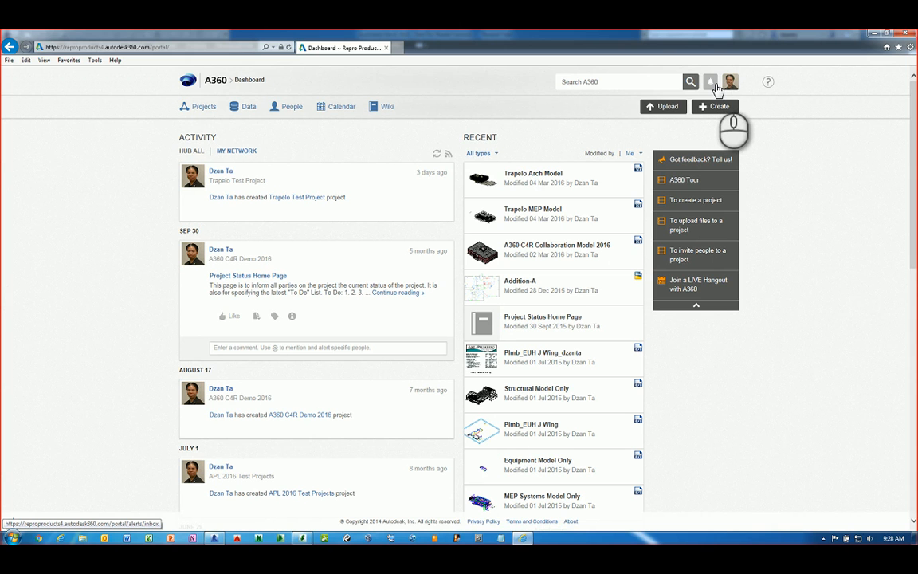
Check the account details menu, then go to the All Projects list
click(730, 82)
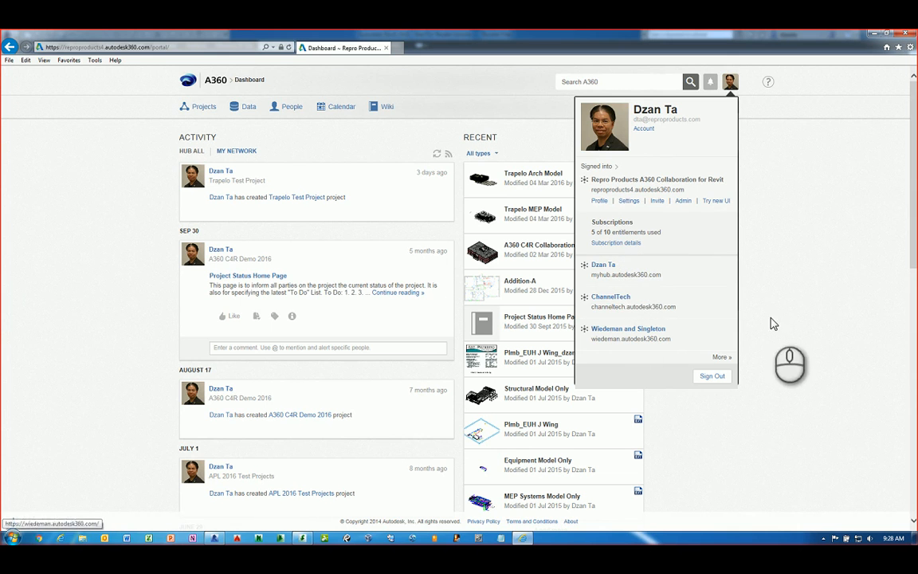
click(801, 303)
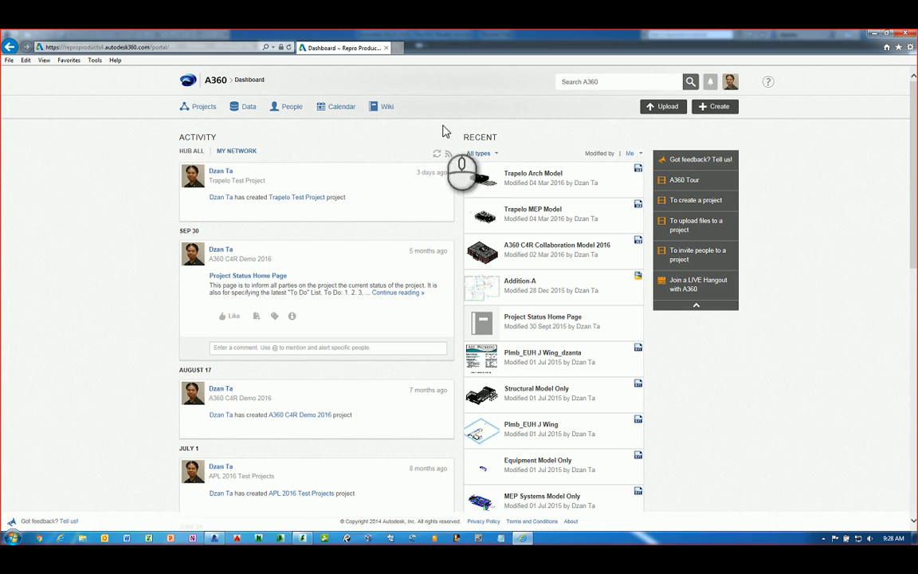
click(205, 108)
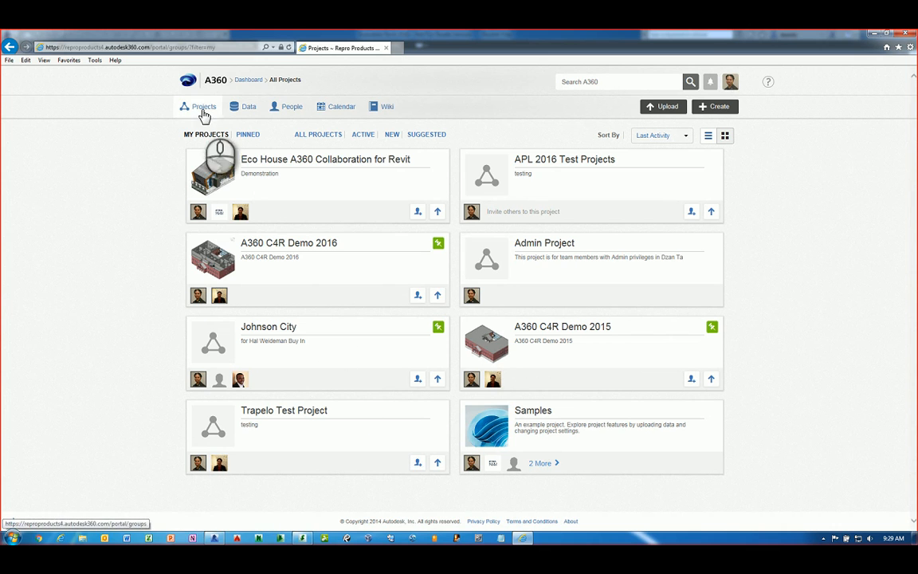
click(244, 111)
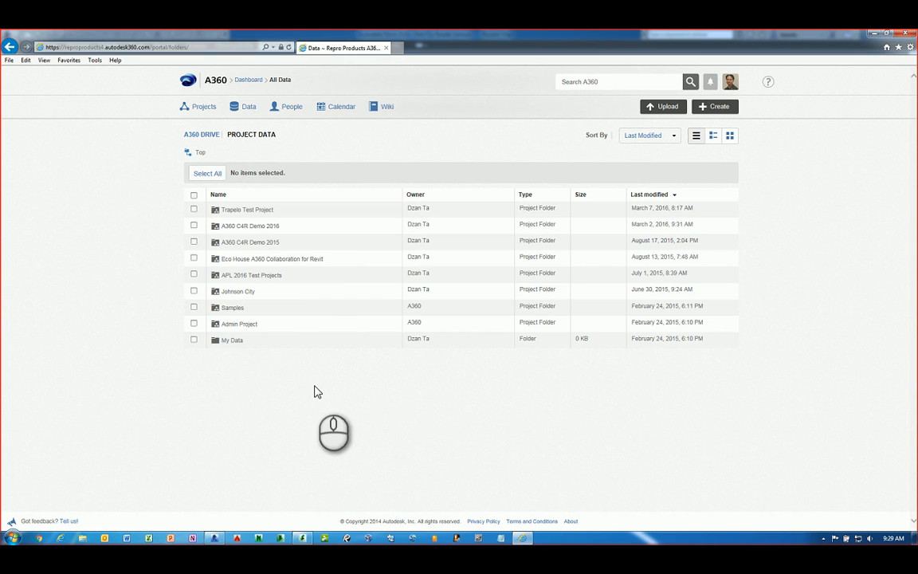
click(306, 110)
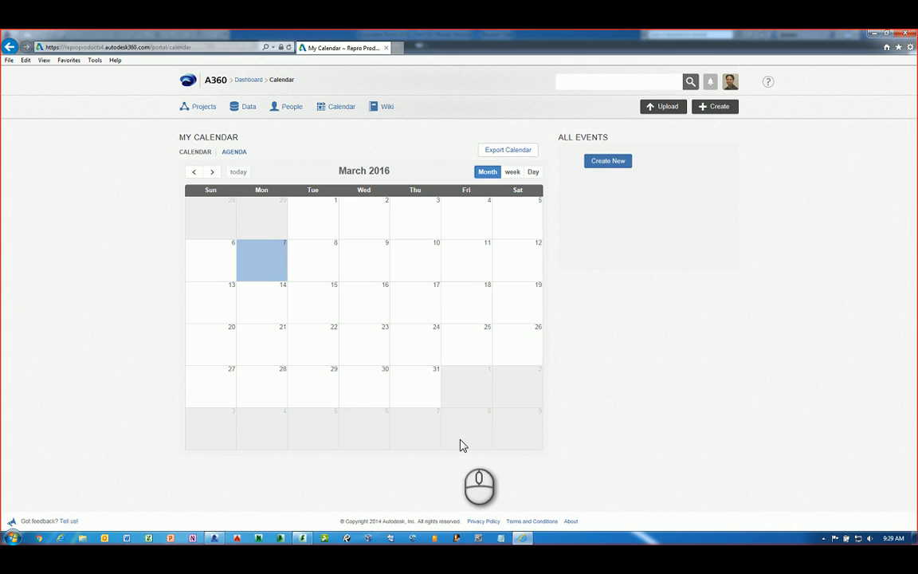
click(387, 113)
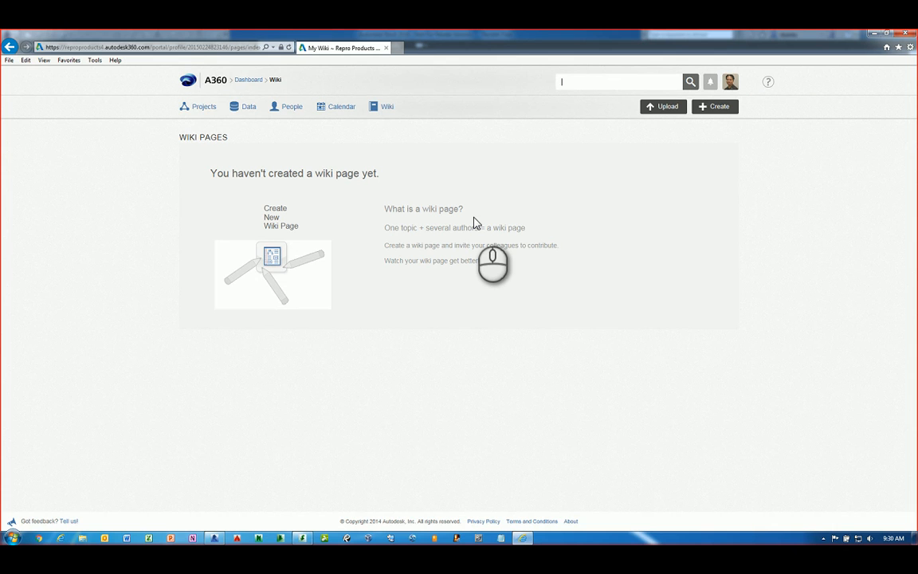
click(193, 106)
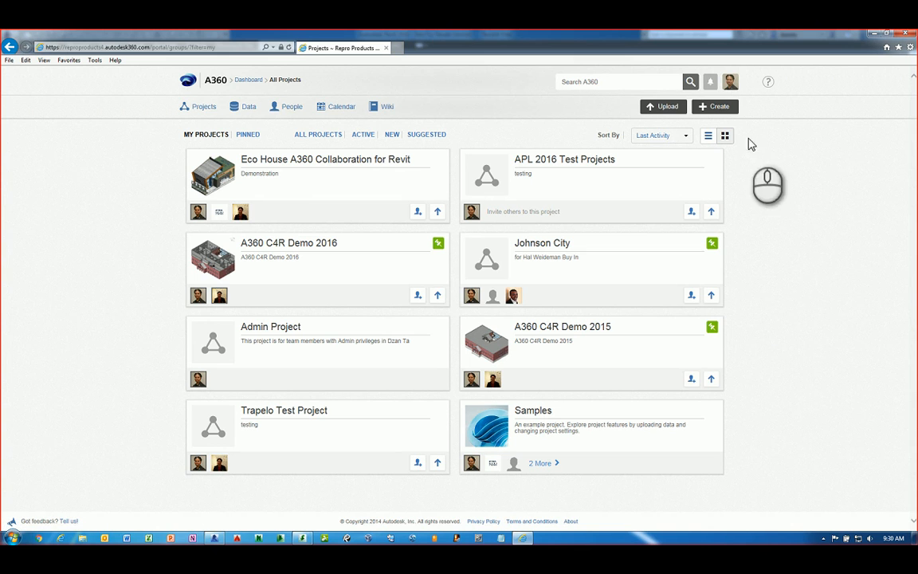
Go to hub Admin and view the Team member summary: 5 active, 2 yet to join, 7 total
click(730, 83)
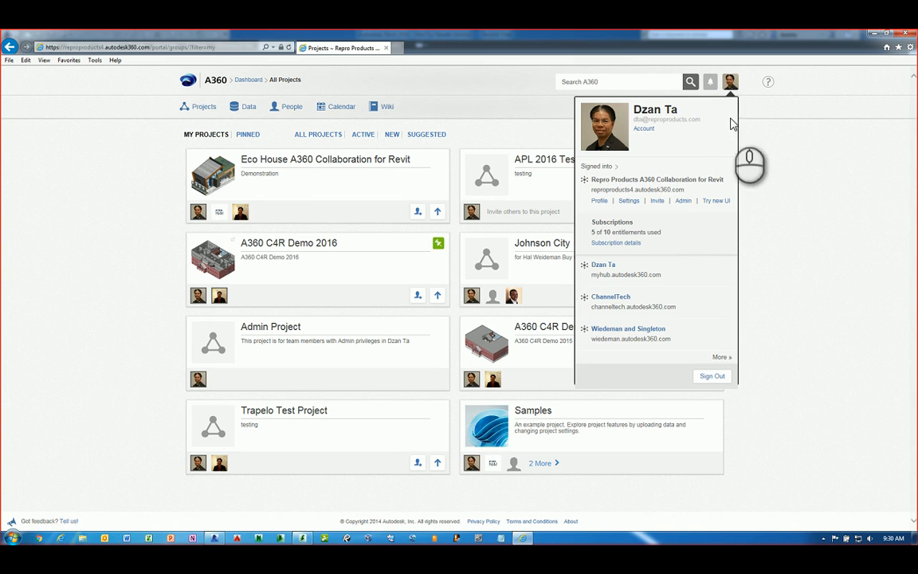
click(685, 201)
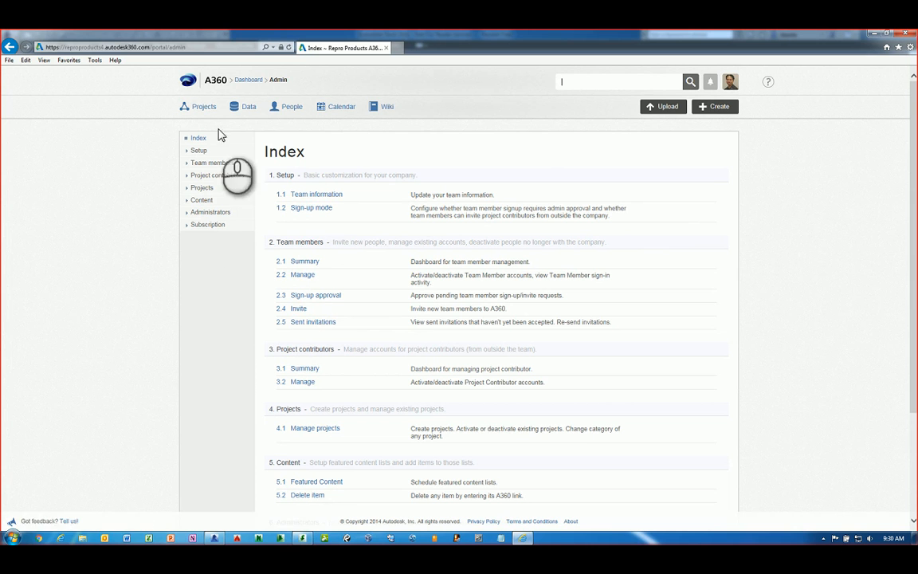
click(192, 163)
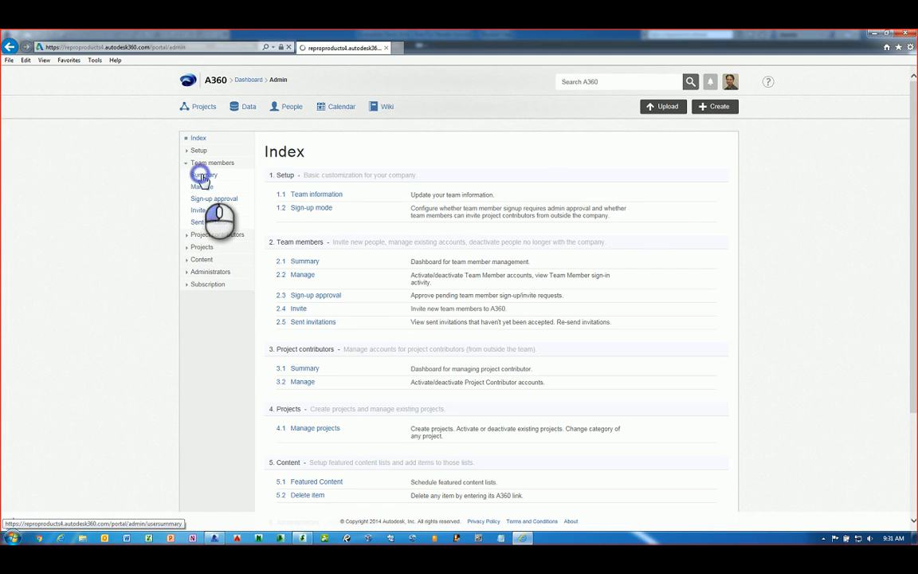
click(202, 175)
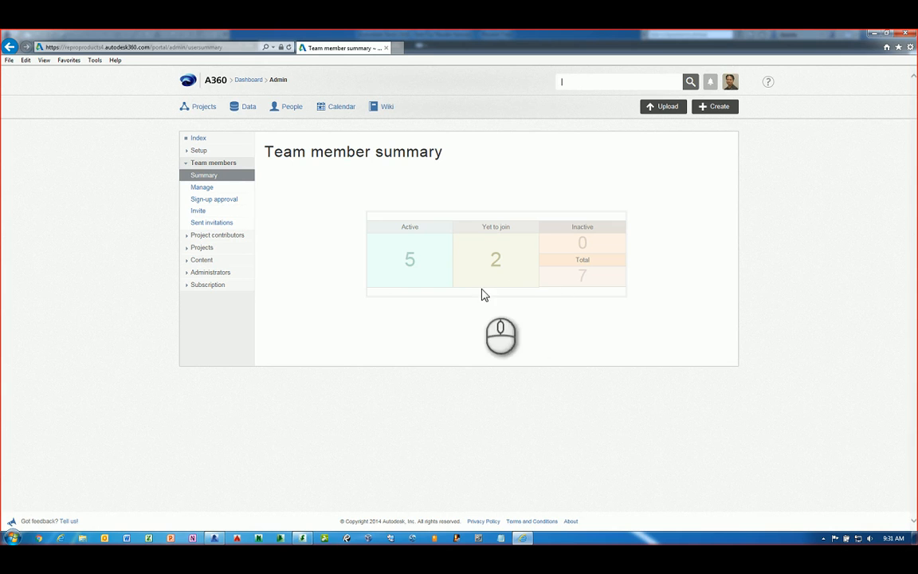
View the team member management list, then the Manage projects list of all 10 projects
click(206, 189)
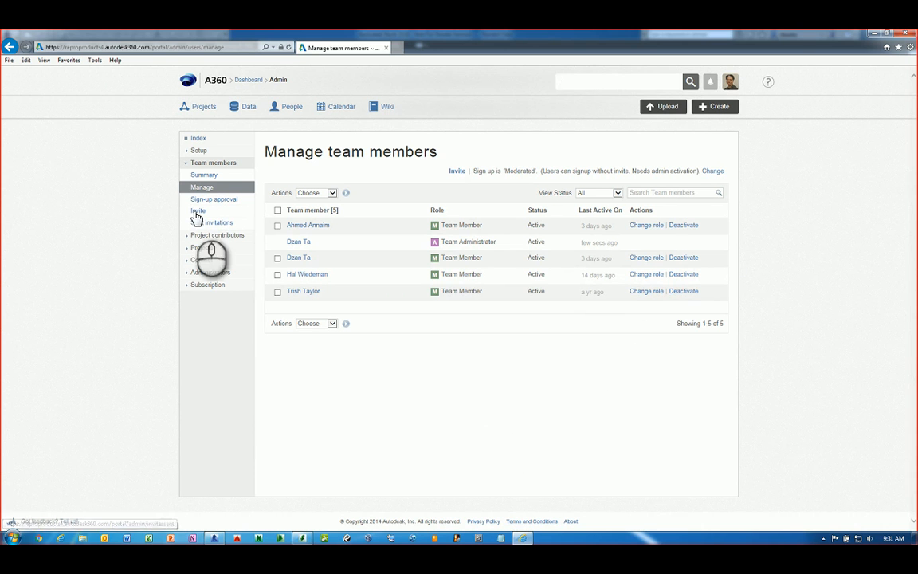
click(186, 163)
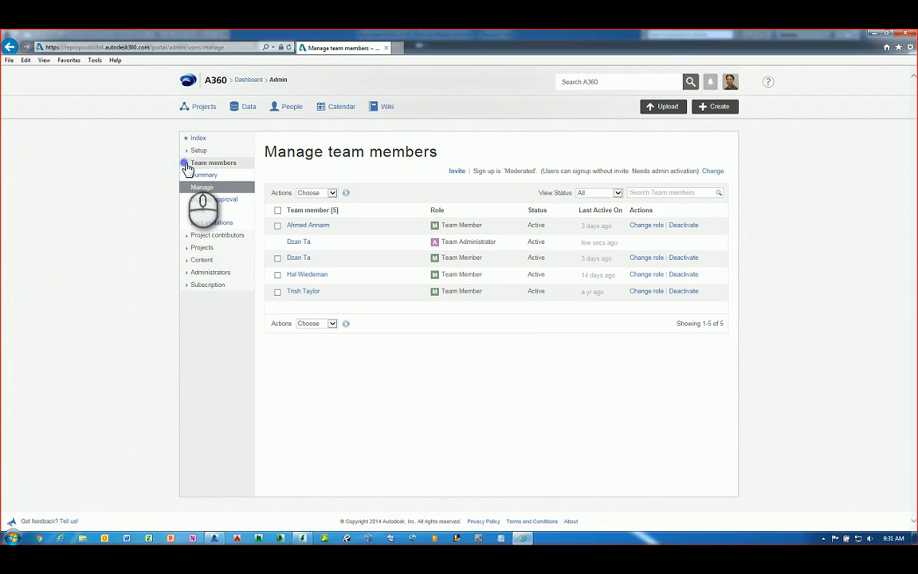
click(200, 247)
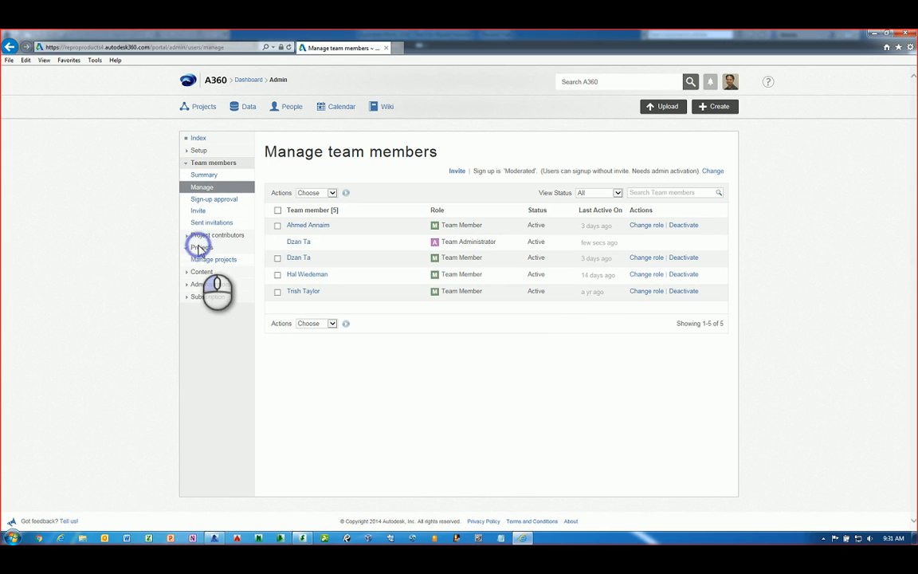
click(209, 260)
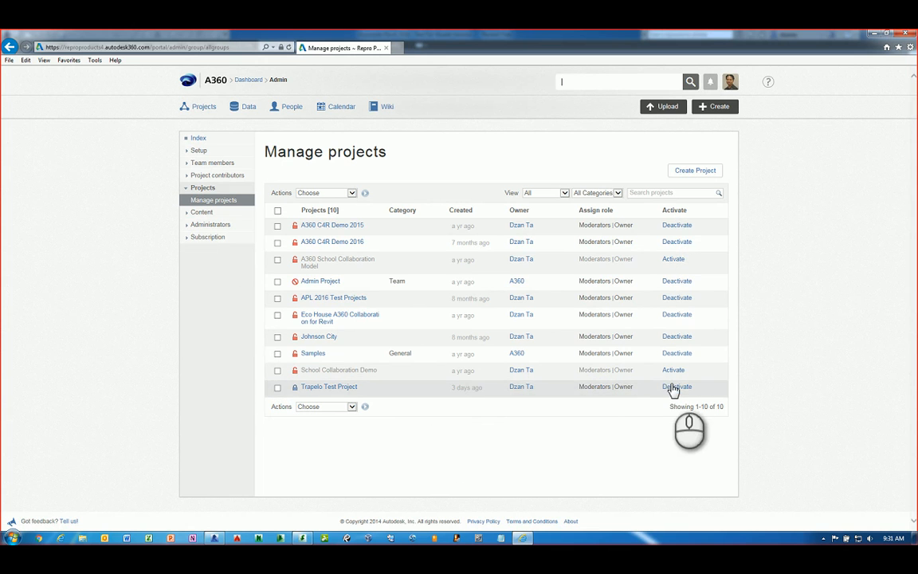
Browse the Featured Content and Administrators Manage admin pages
click(203, 214)
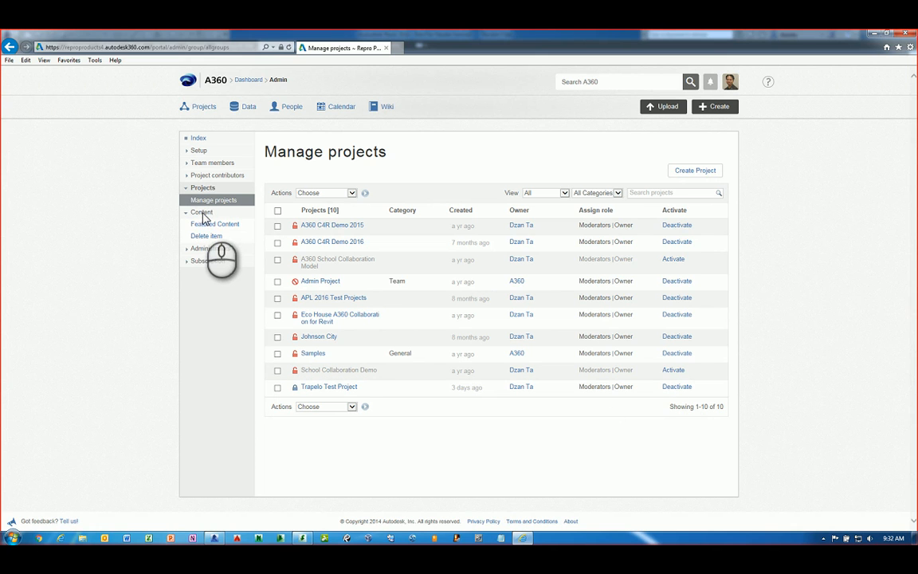
click(205, 226)
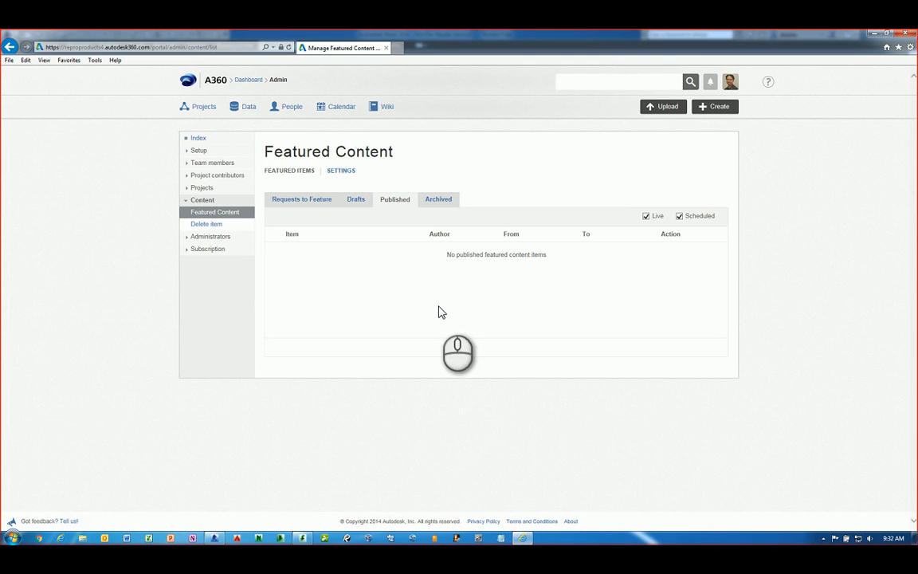
click(187, 238)
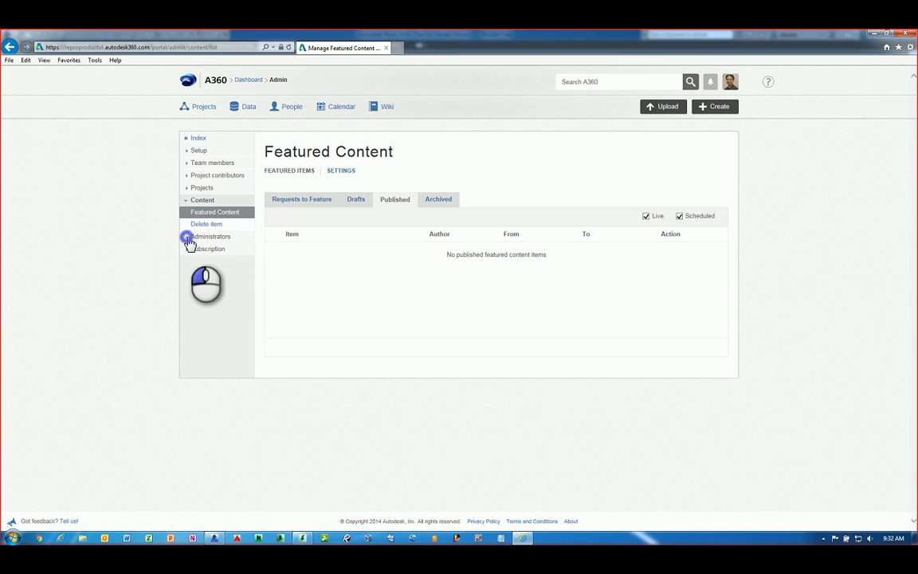
click(200, 249)
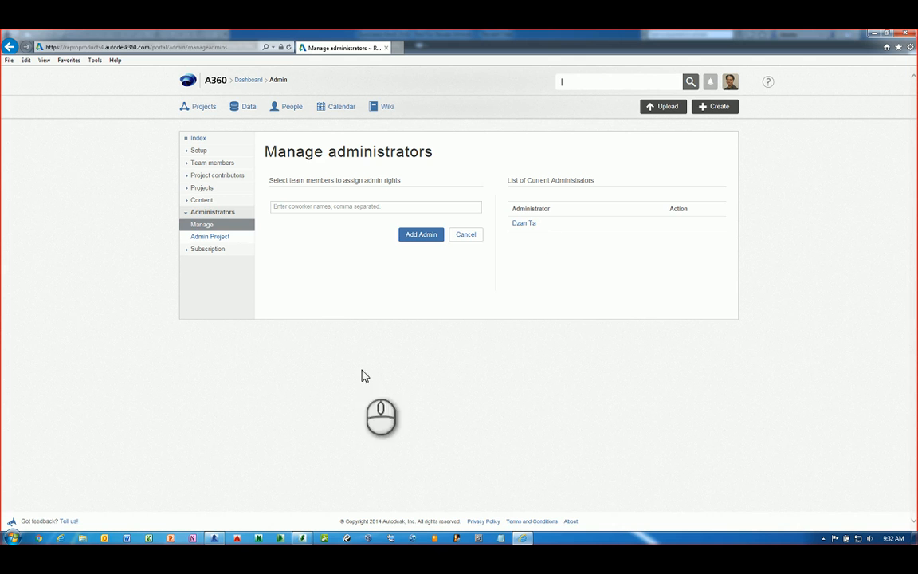
Leave the coworker admin-rights entry empty and return to All Projects
click(310, 208)
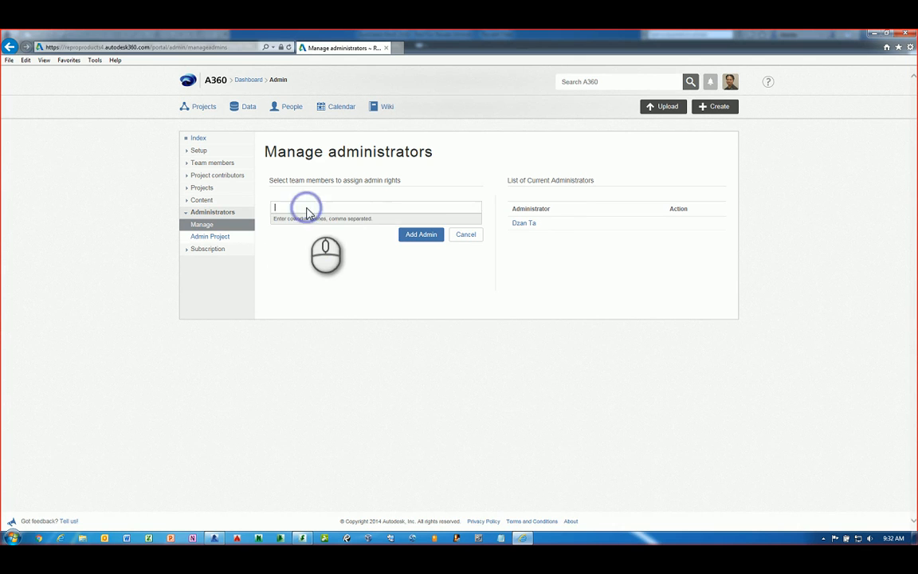
click(308, 283)
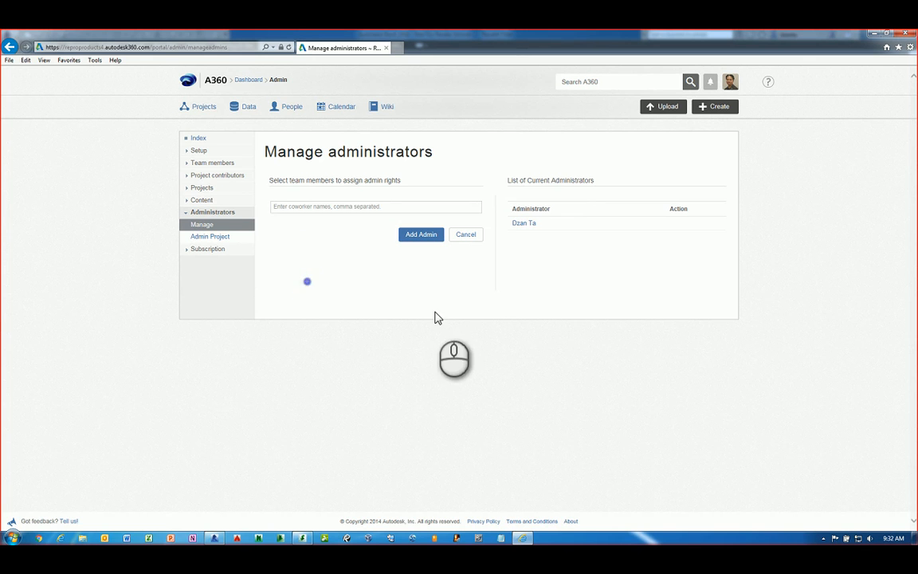
click(203, 105)
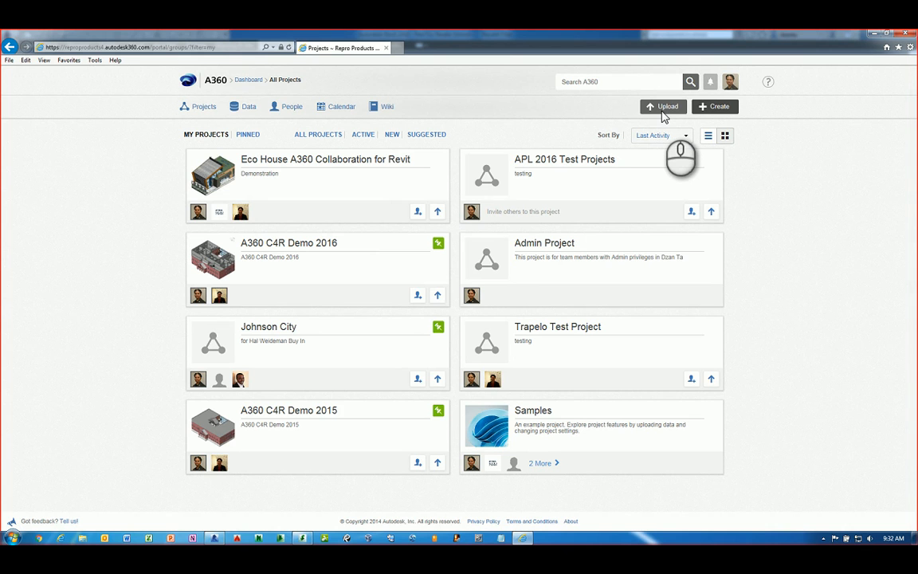
Start a new project named 'A360 Collaboration for Revit Demo Online Test' with purpose 'testing purposes for recording session'
click(717, 108)
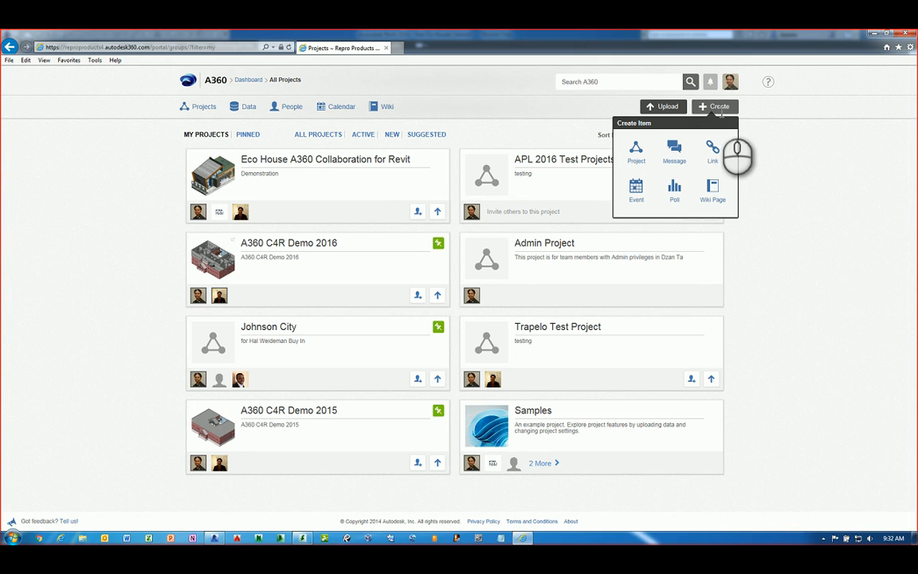
click(638, 159)
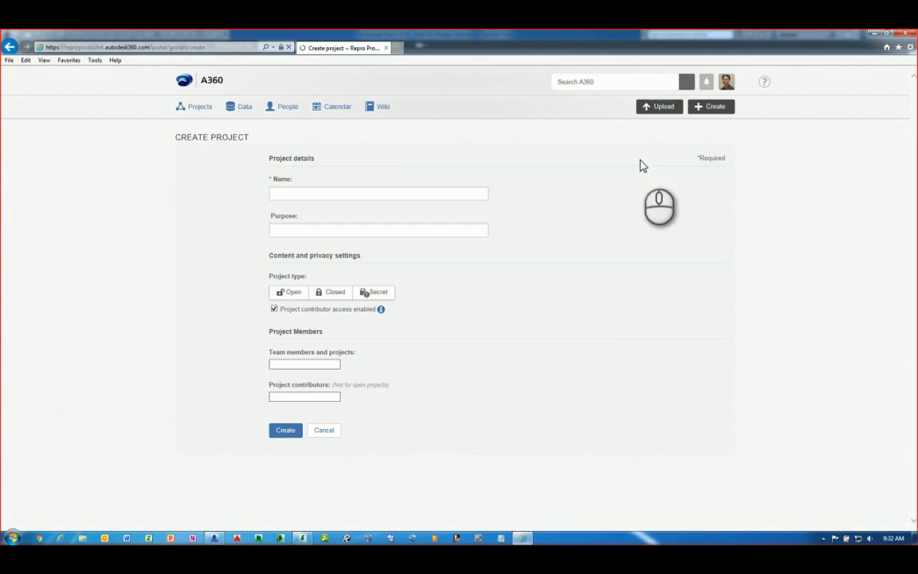
click(452, 194)
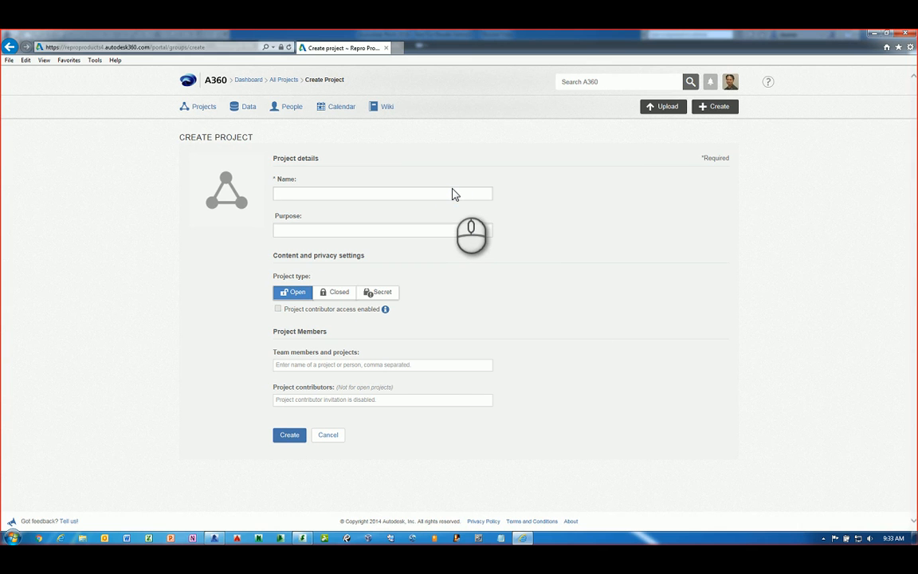
text(A360 Collaboration t)
text(or Revit Demo Online Test)
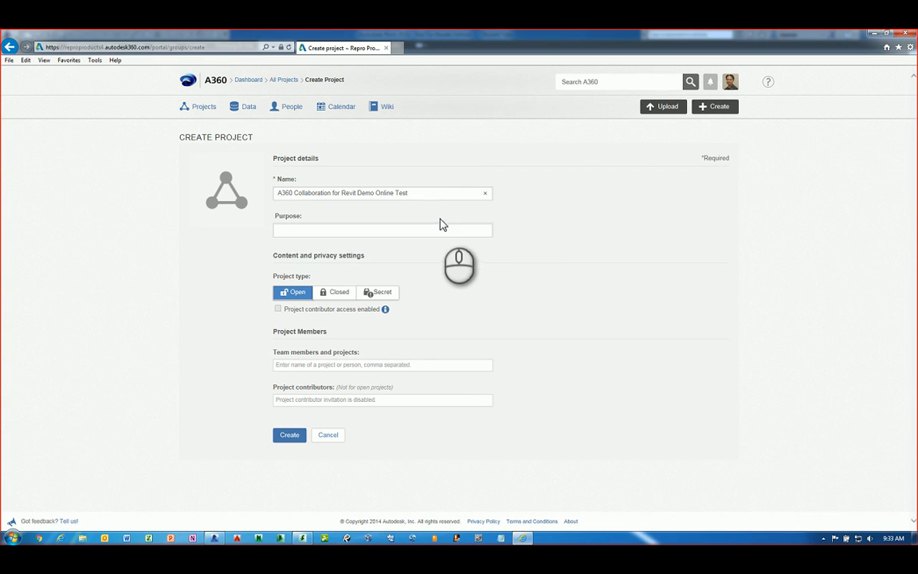
click(447, 230)
text(testin)
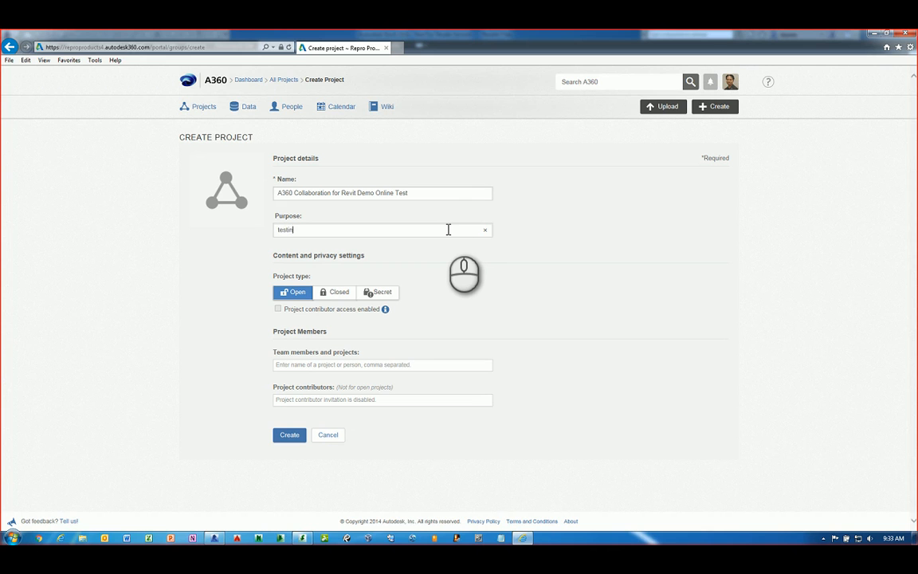
text(g purposes for recording session)
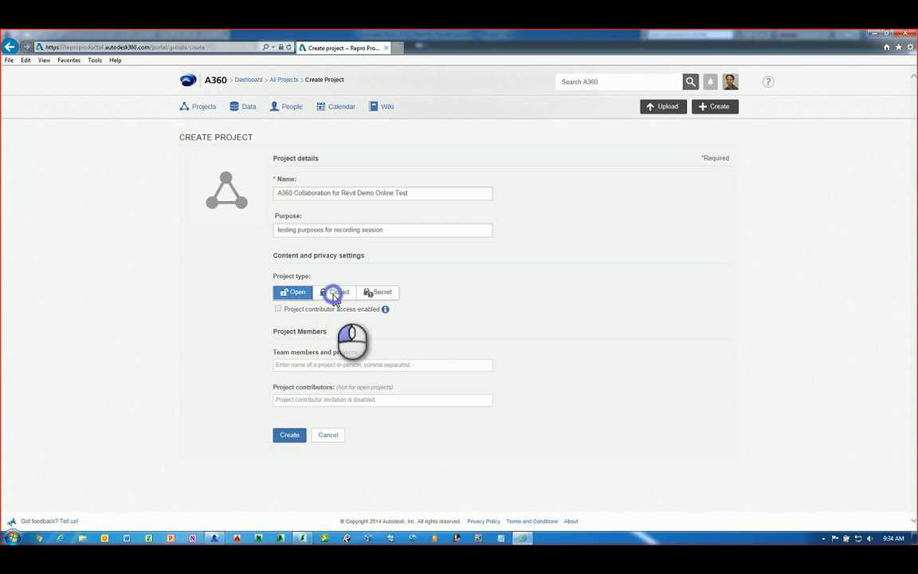
Make the project Closed, add a colleague by e-mail as team member, and create it
click(335, 295)
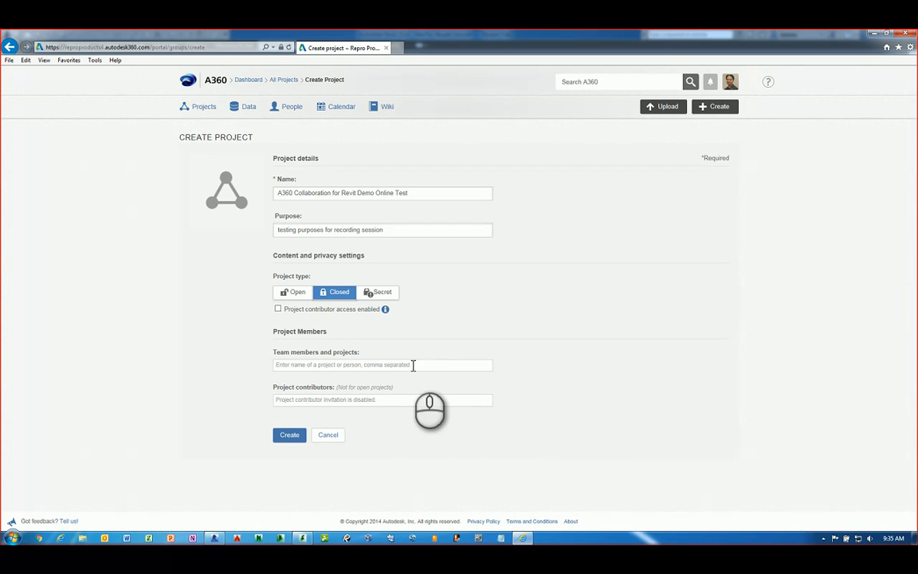
click(411, 365)
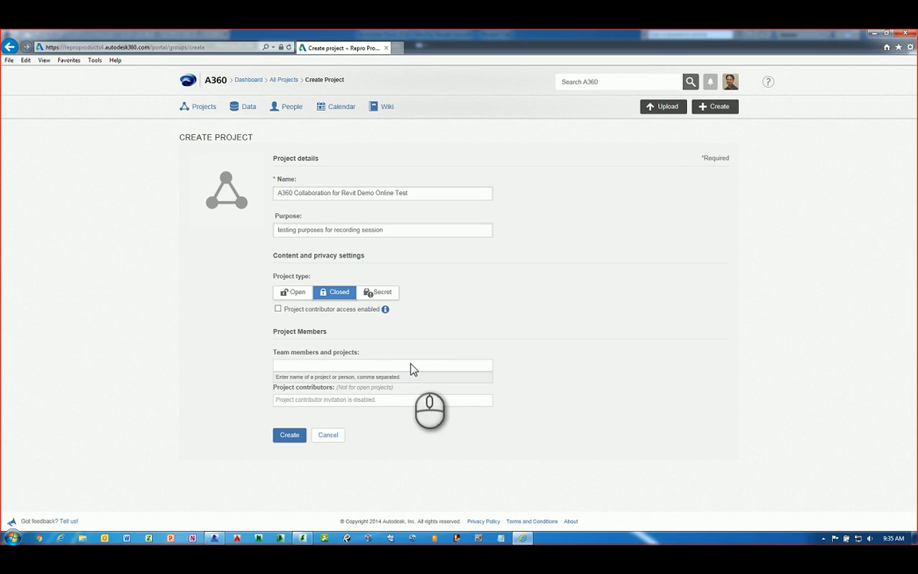
click(410, 401)
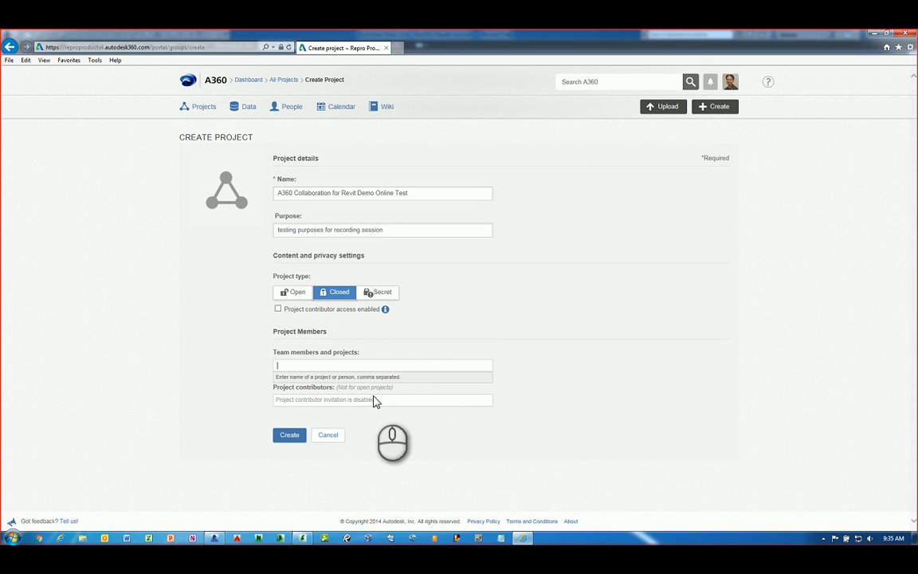
click(360, 368)
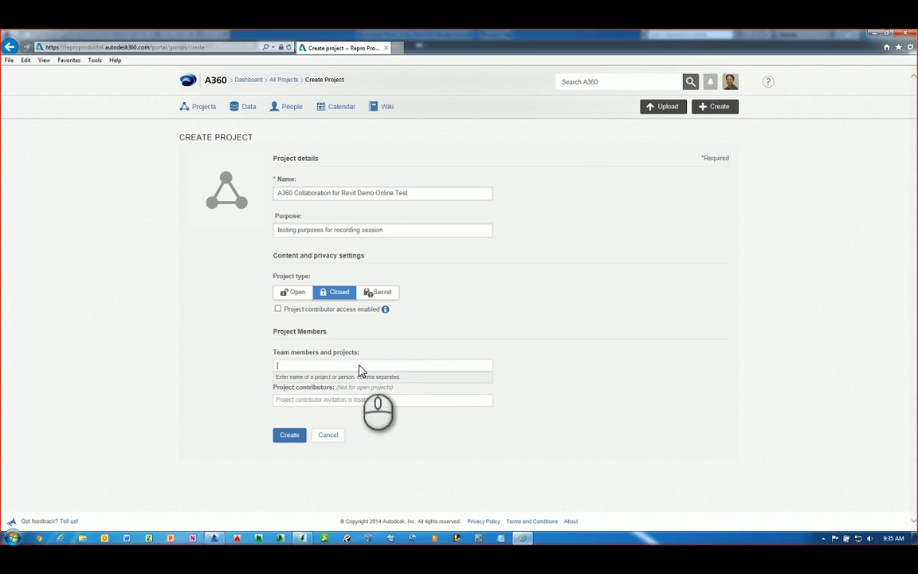
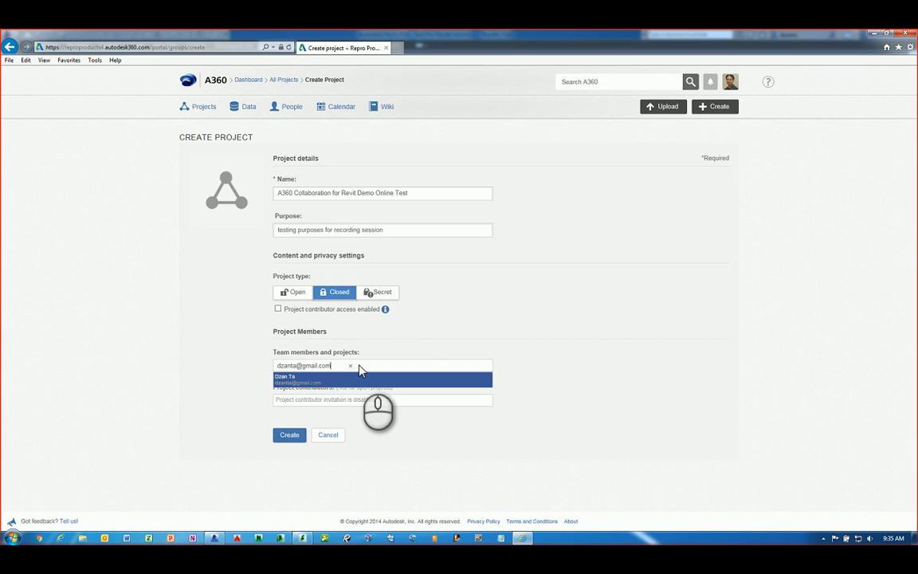
key(Return)
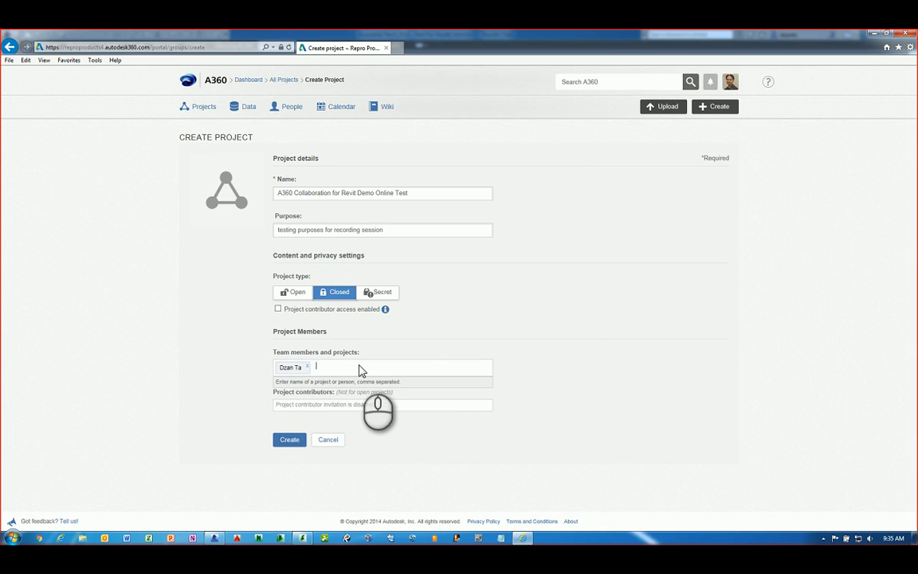
click(414, 452)
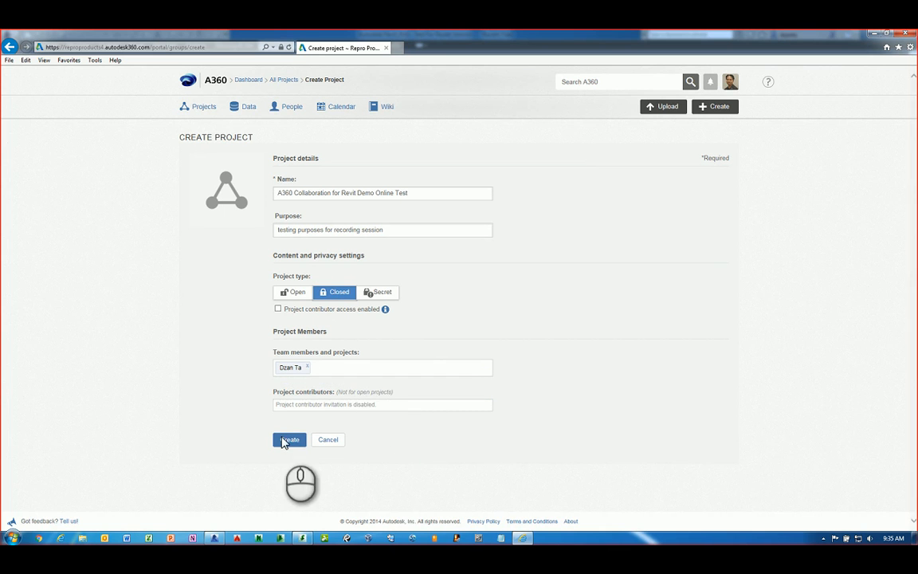
click(287, 439)
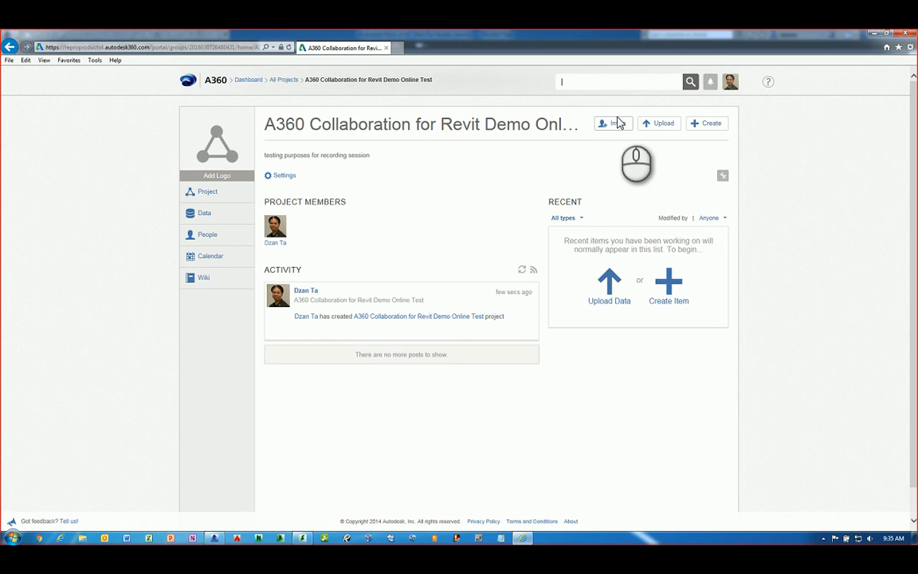
Glance at the Settings dropdown, then open the project's People page showing the Moderator
click(289, 178)
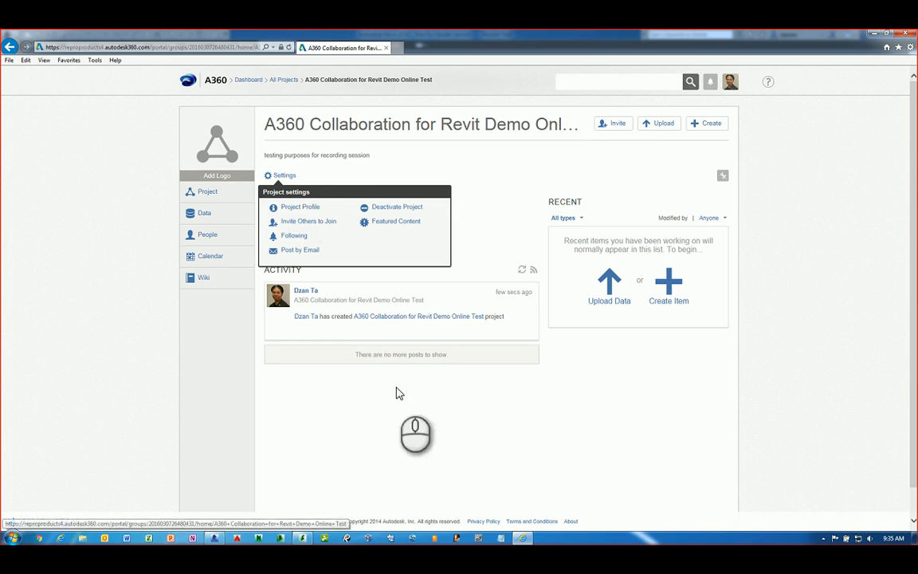
click(399, 434)
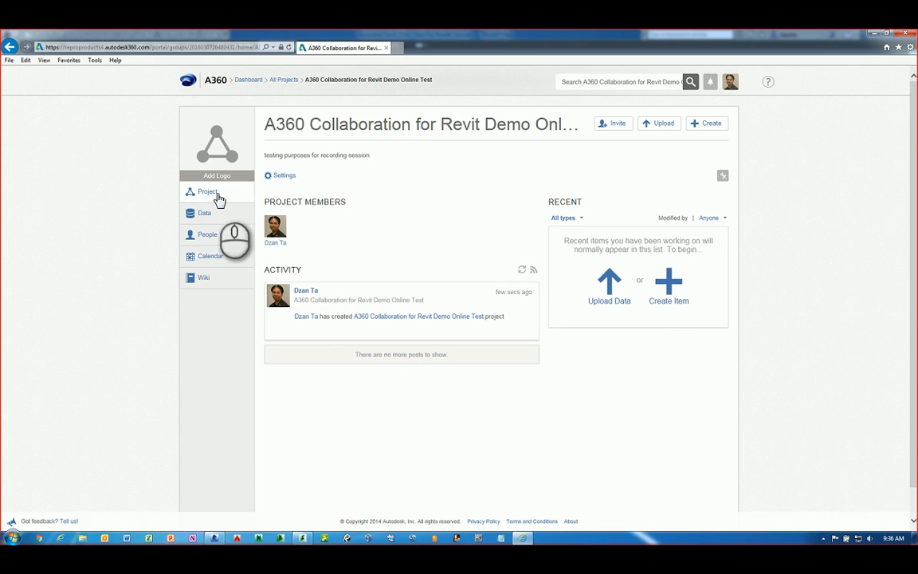
click(208, 235)
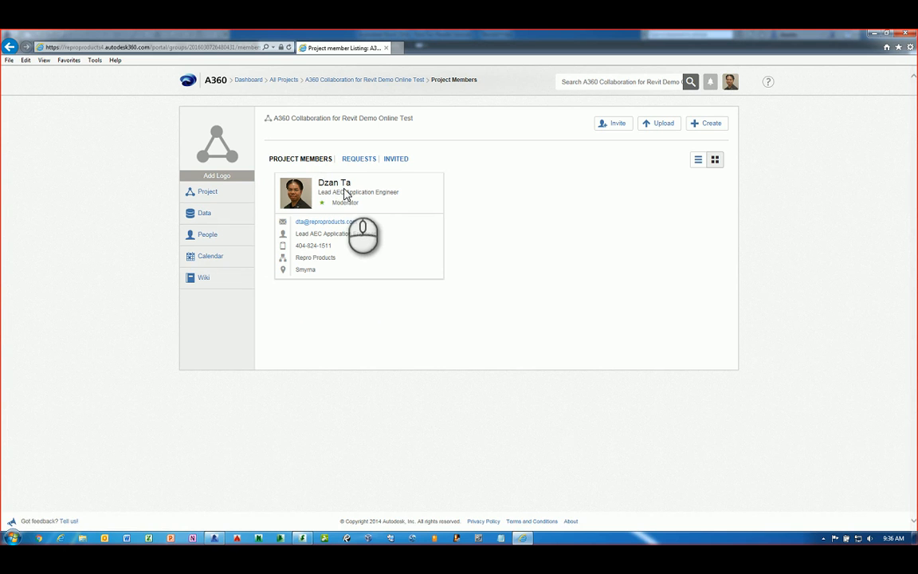
Review the Requests, Invited and Project Members tabs, then open the project's empty Data folder
click(350, 162)
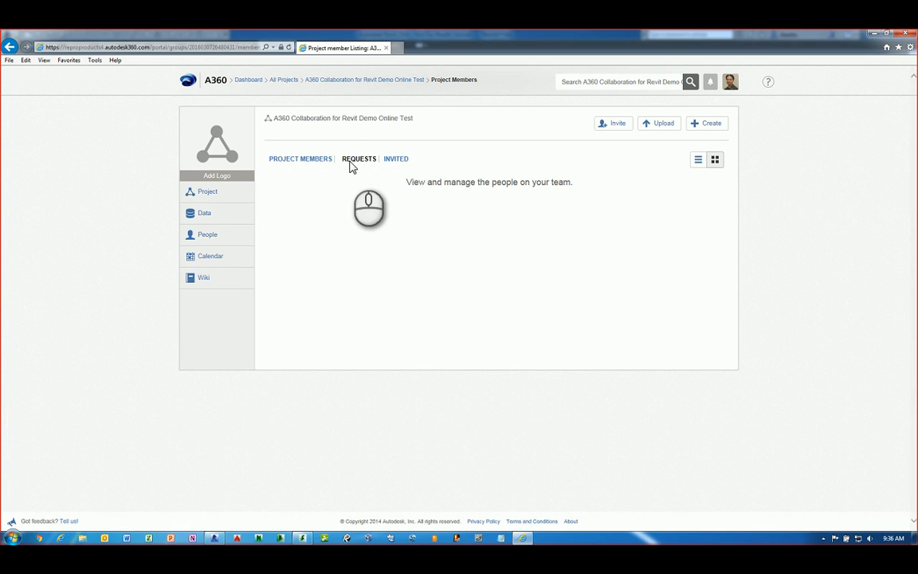
click(388, 162)
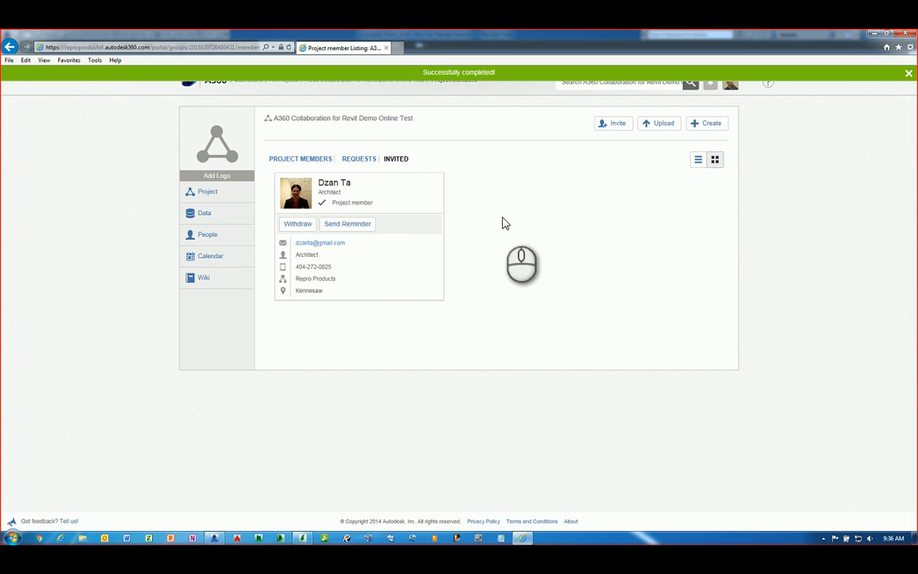
click(319, 160)
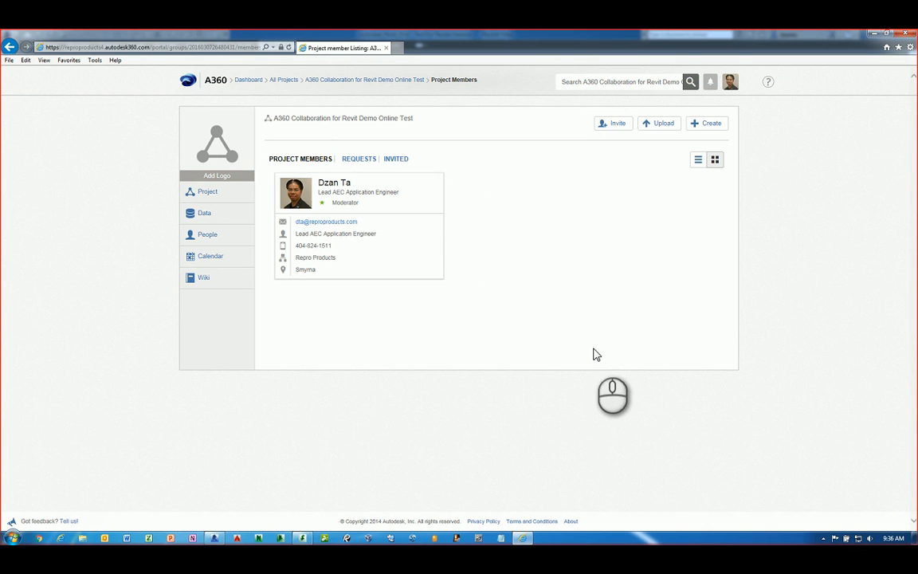
click(194, 215)
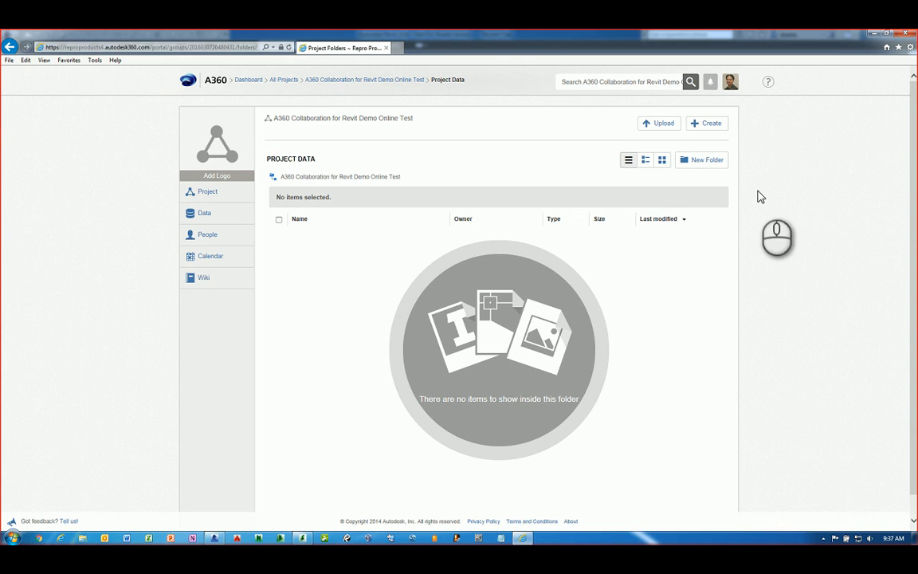
Create the Conceptual Design Phase and Schematic Design Phase folders
click(706, 160)
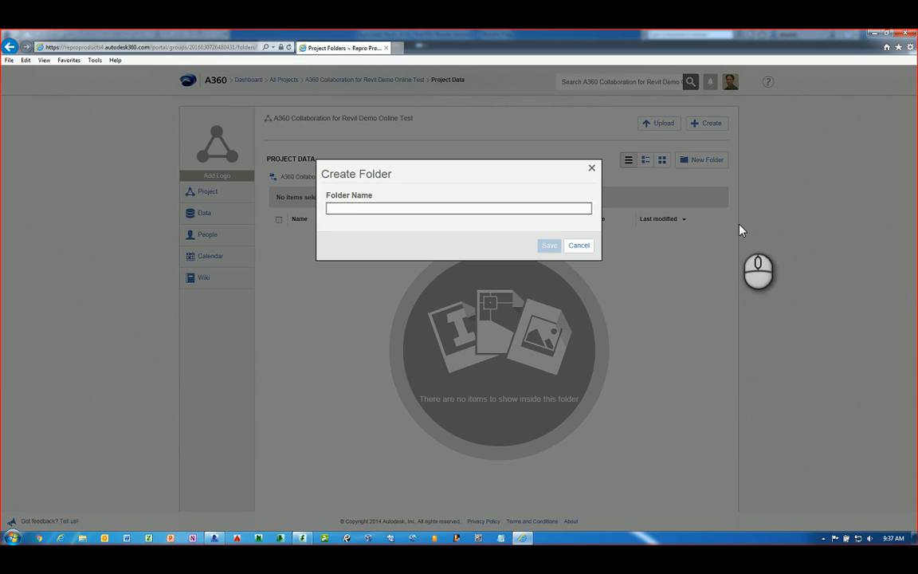
text(Conceptu)
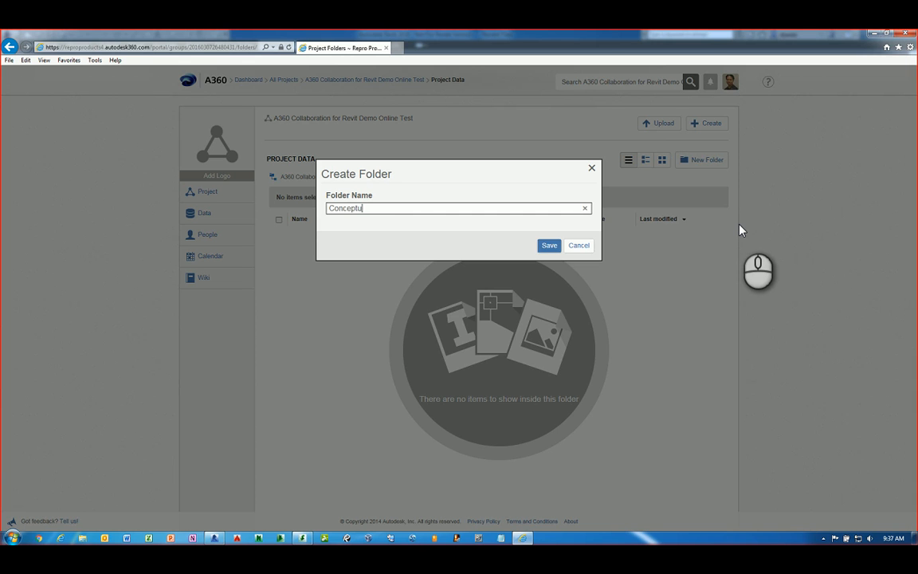
text(al Design Phase)
key(Return)
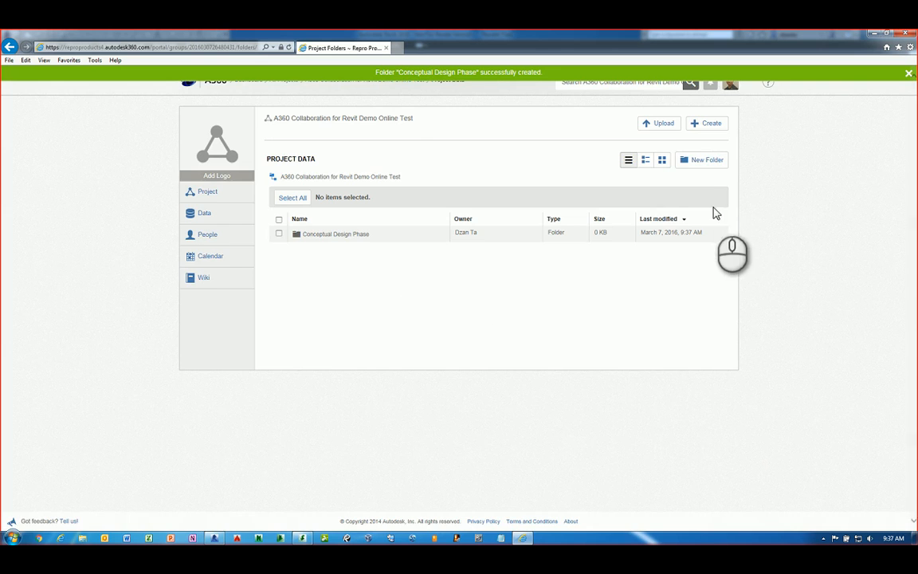
click(715, 163)
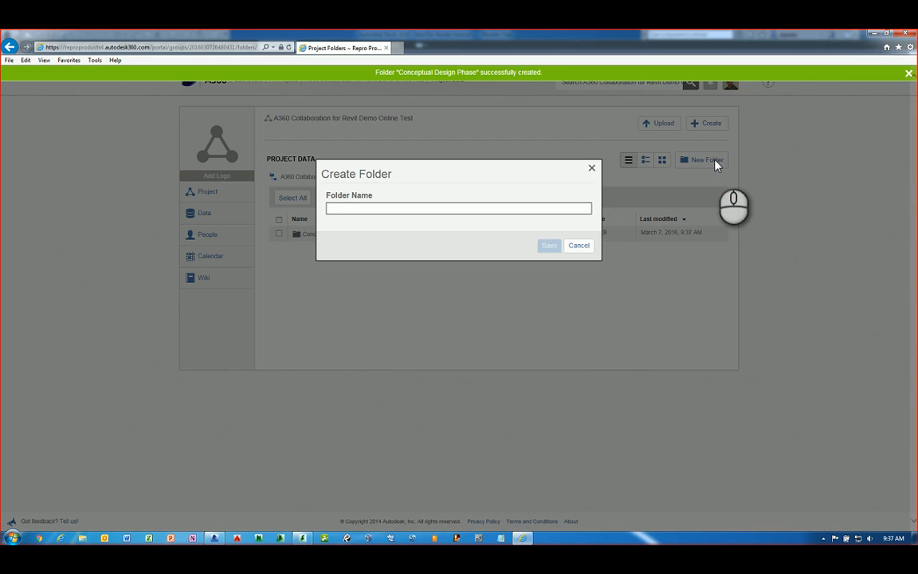
text(Schematic D)
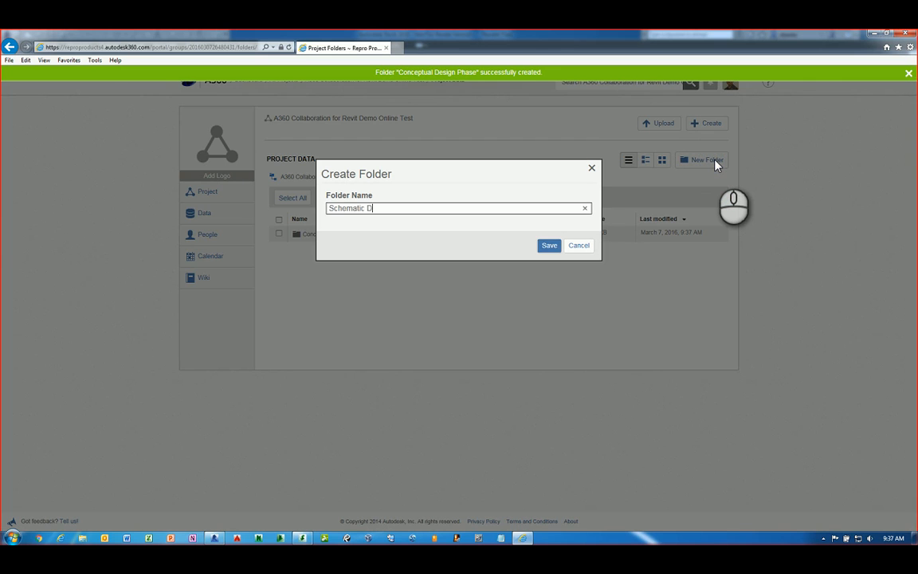
text(esign Phase)
key(Return)
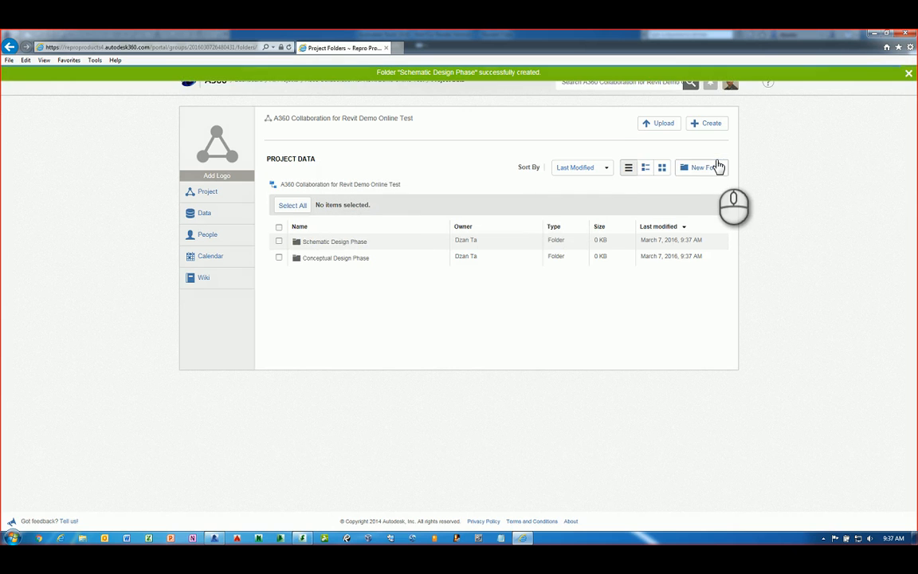
Add the Design Development Phase and Construction Document Phase folders
click(716, 172)
text(De)
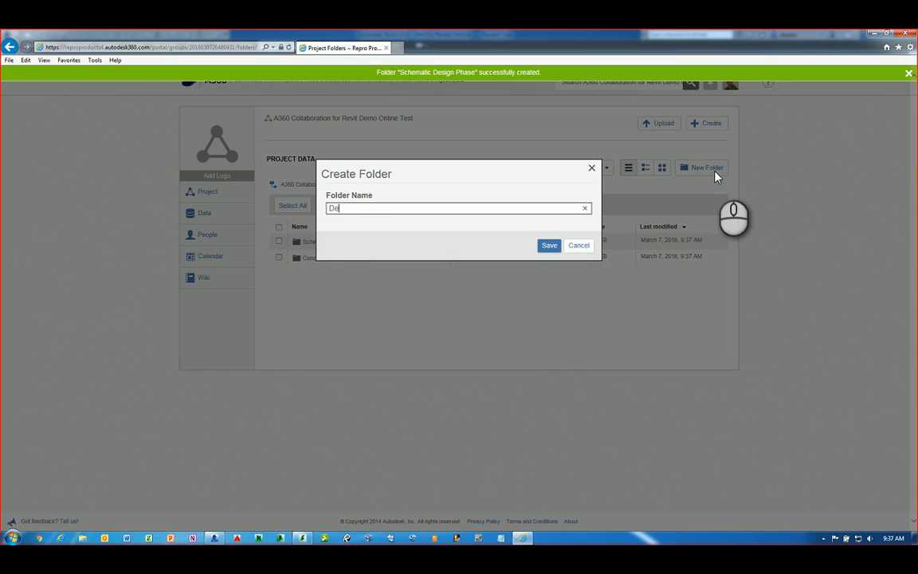
text(sign Developmen)
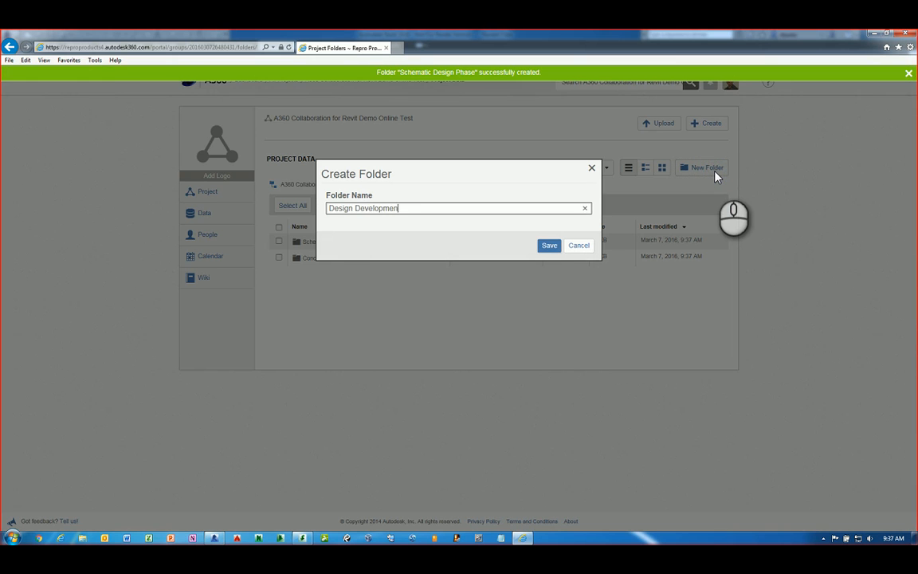
text(t Phase)
key(Return)
click(715, 171)
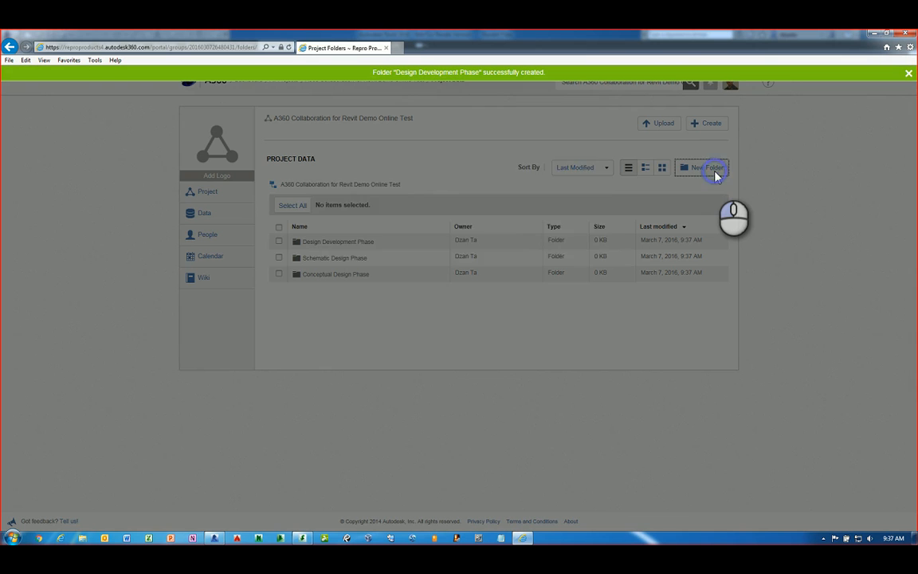
text(Con)
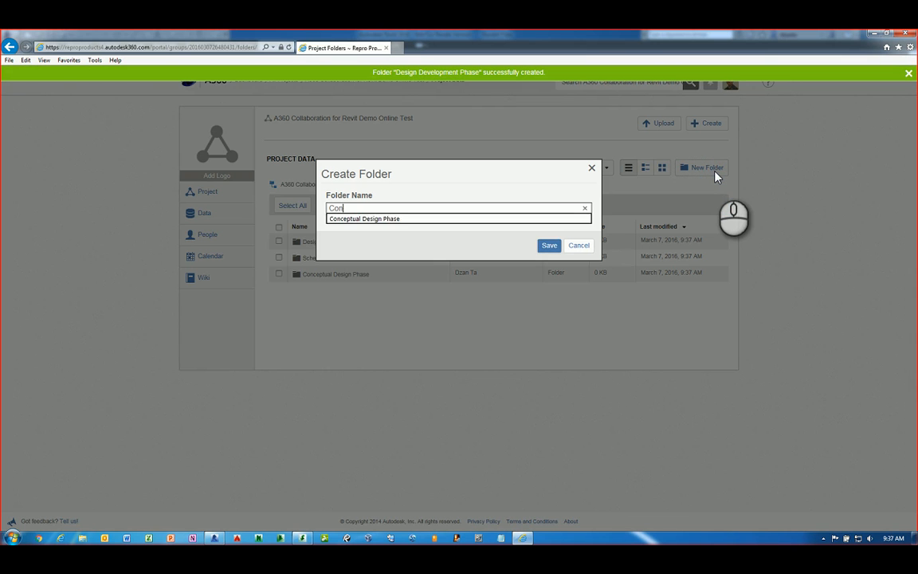
text(struction Docu)
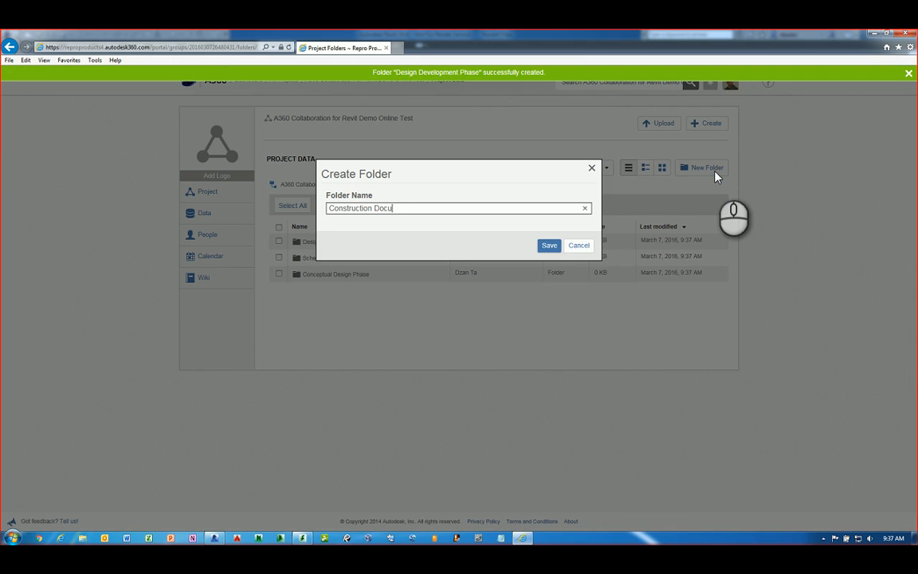
text(ment Phase)
key(Return)
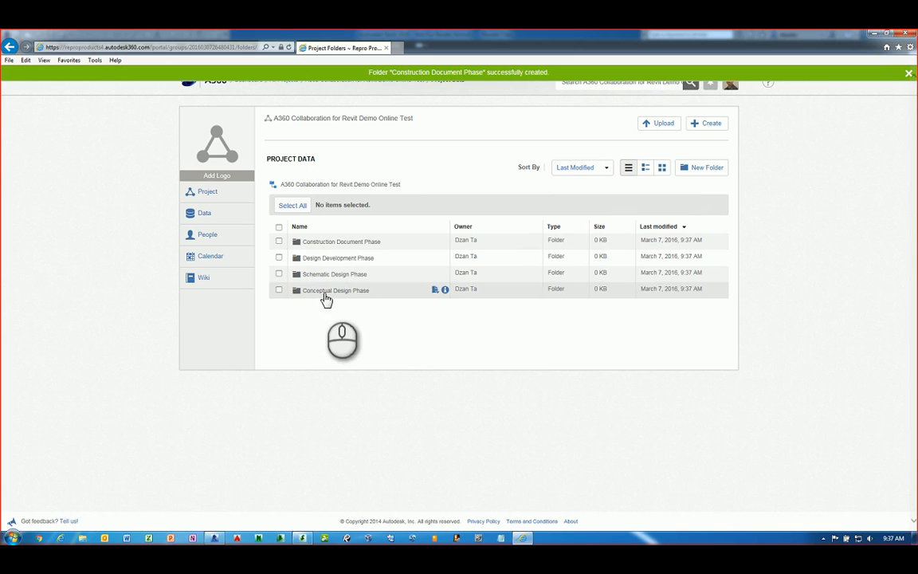
Create a Revit Model folder inside Construction Document Phase
click(322, 240)
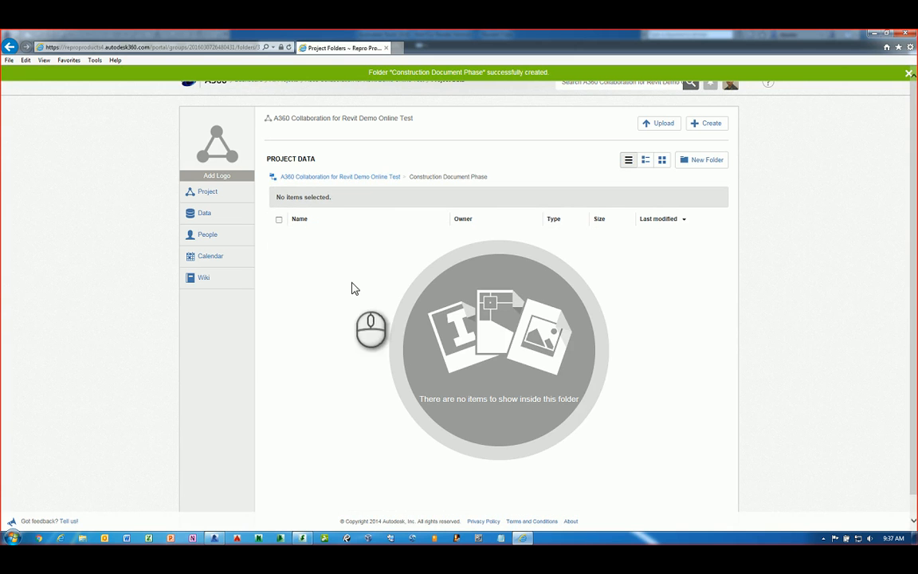
click(717, 163)
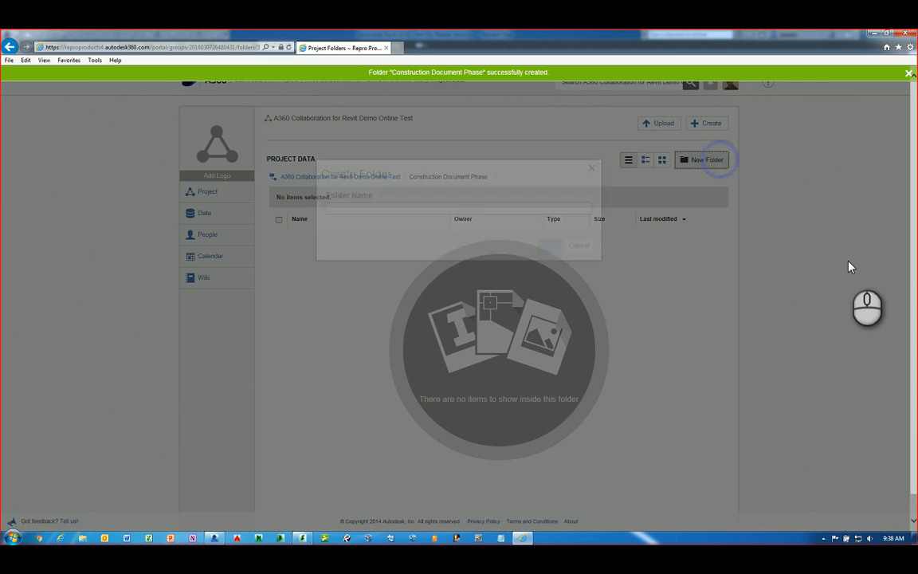
text(Revit Model)
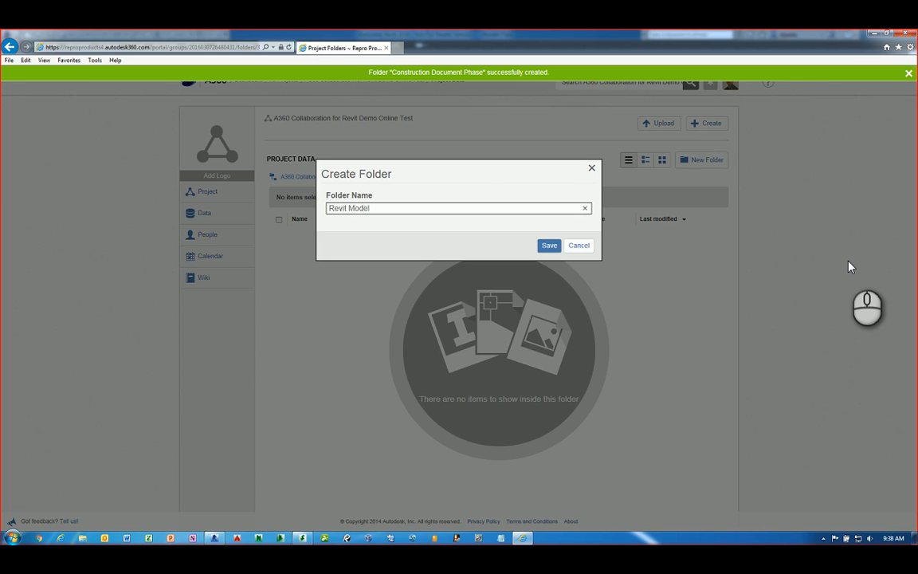
key(Return)
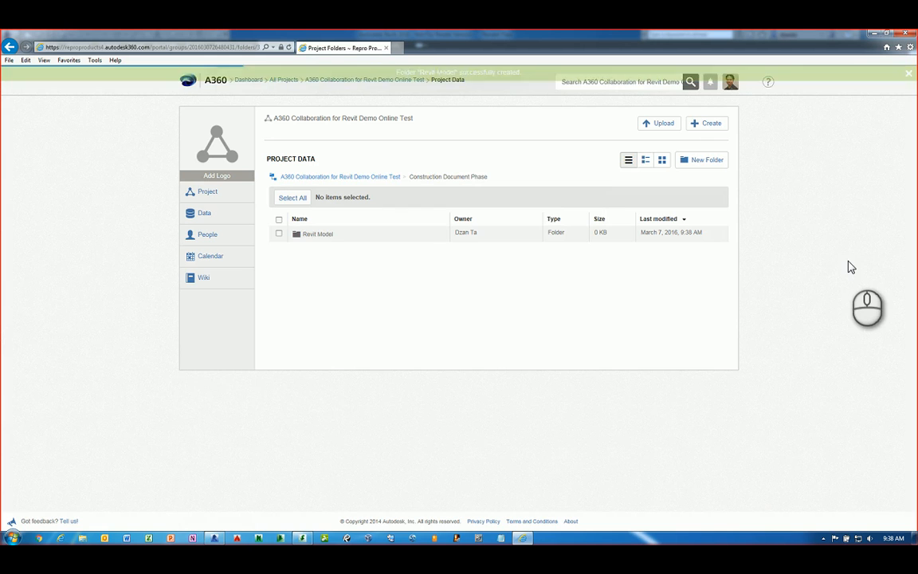
Open the new Revit Model folder, then view the project's March 2016 calendar
click(322, 234)
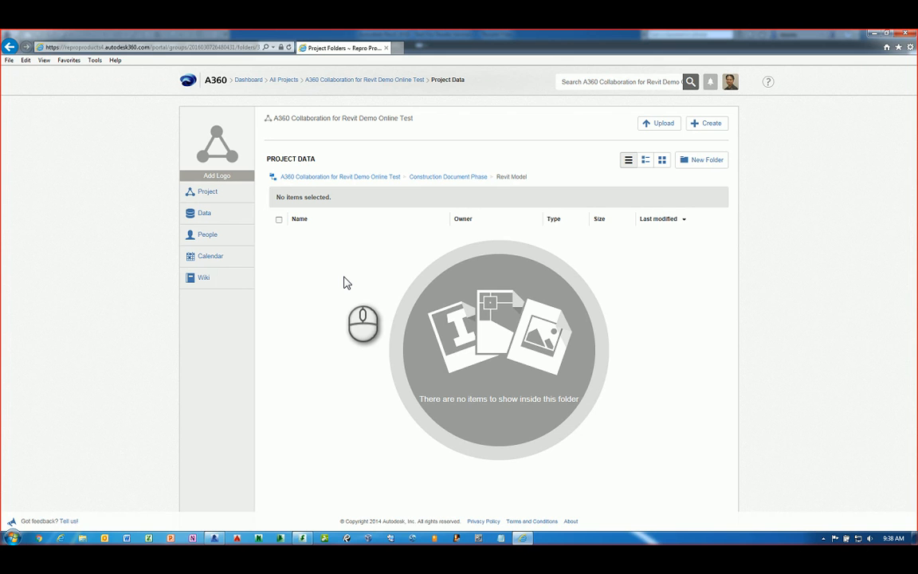
click(344, 281)
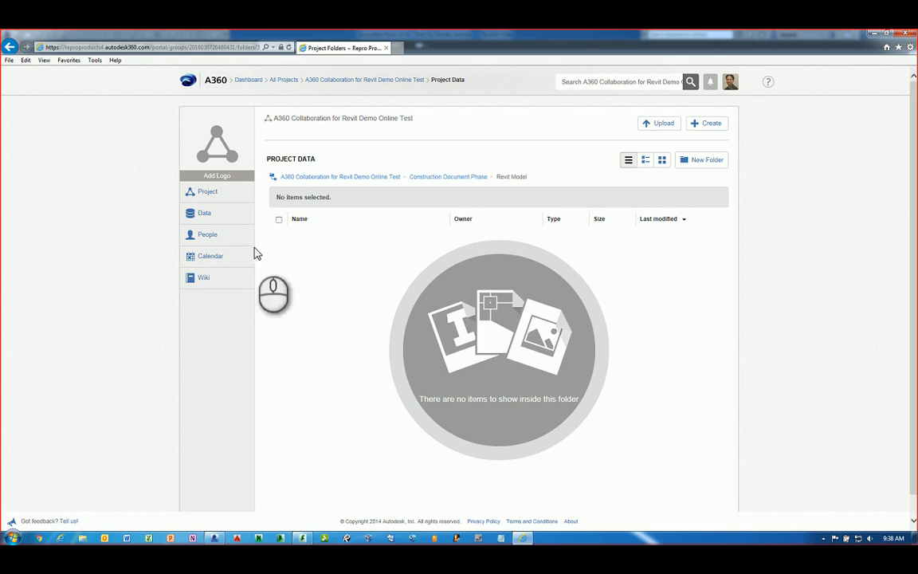
click(210, 259)
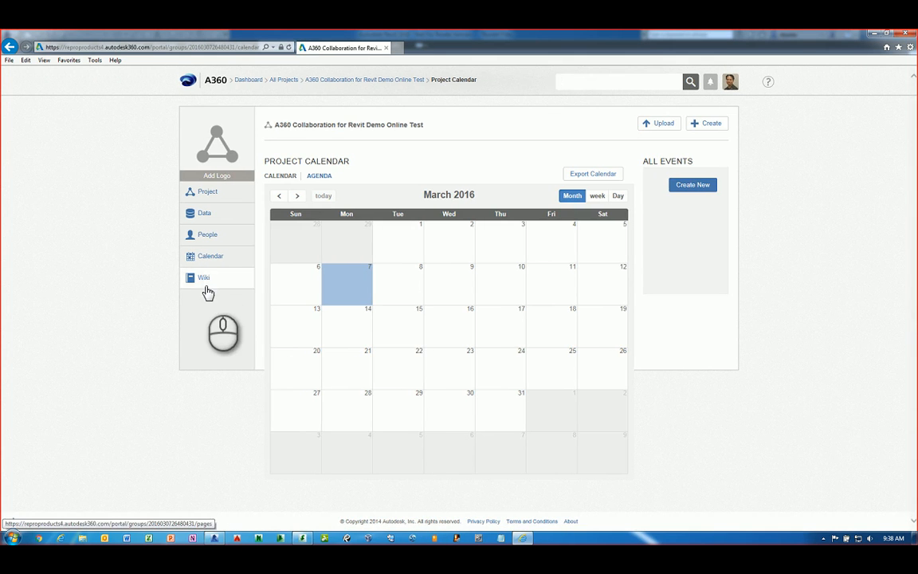
Check the project wiki, then return to Construction Document Phase > Revit Model
click(204, 278)
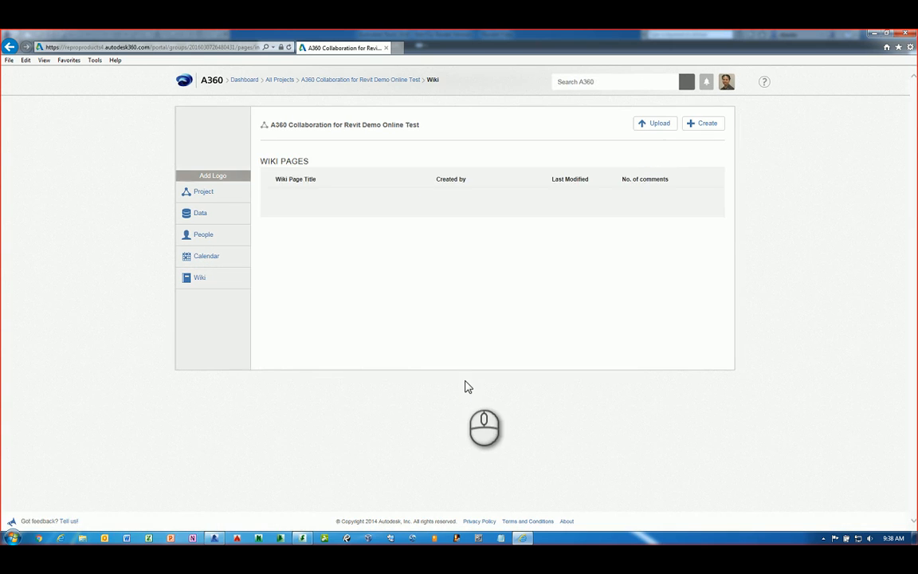
click(197, 215)
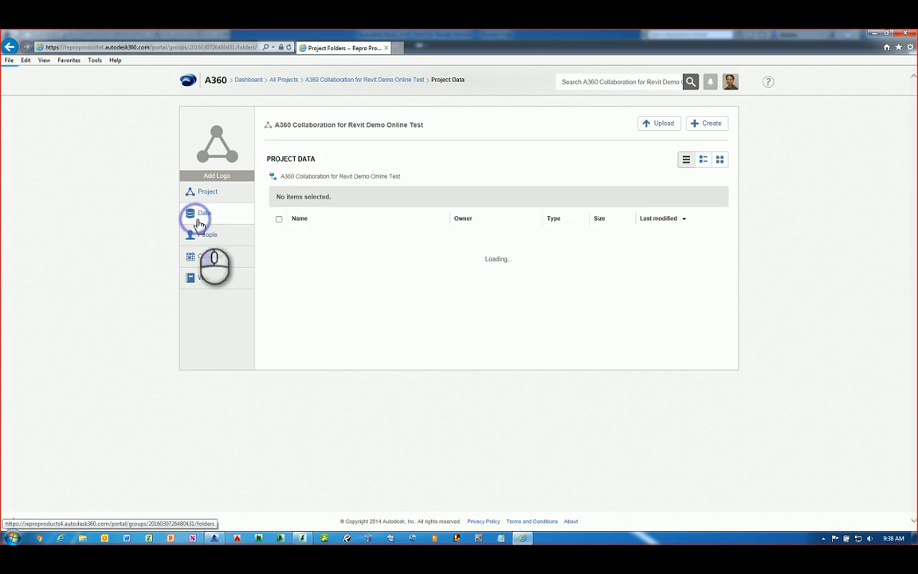
click(341, 242)
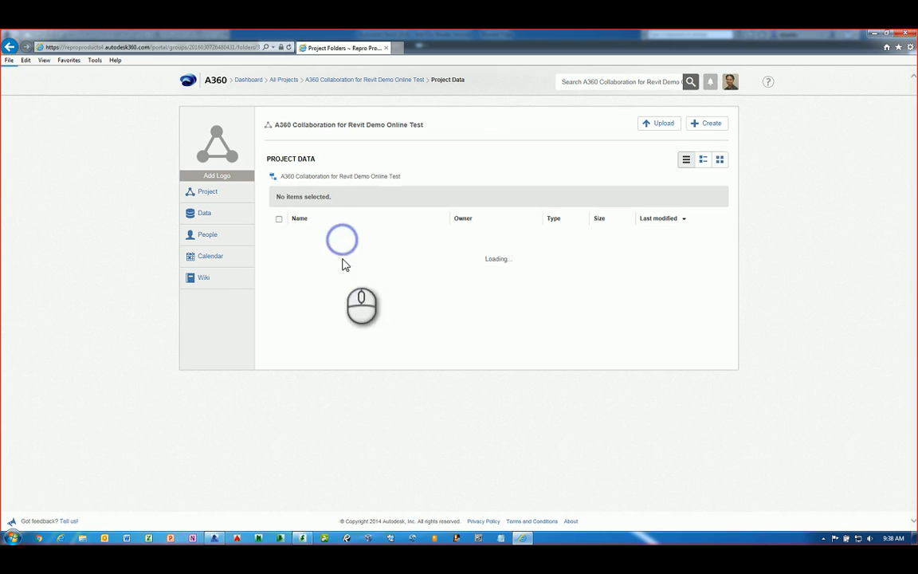
click(312, 234)
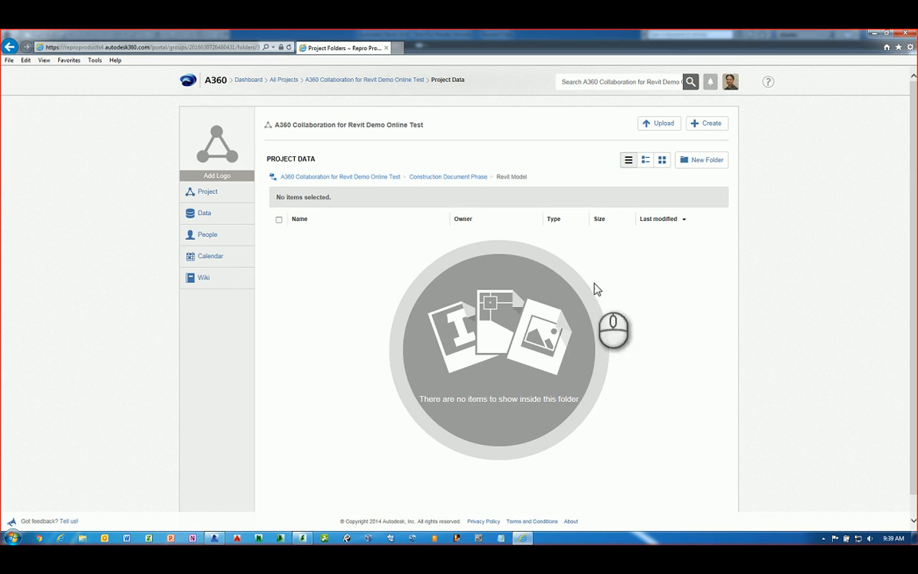
Cancel the upload without adding files and switch to Revit 2016
click(661, 124)
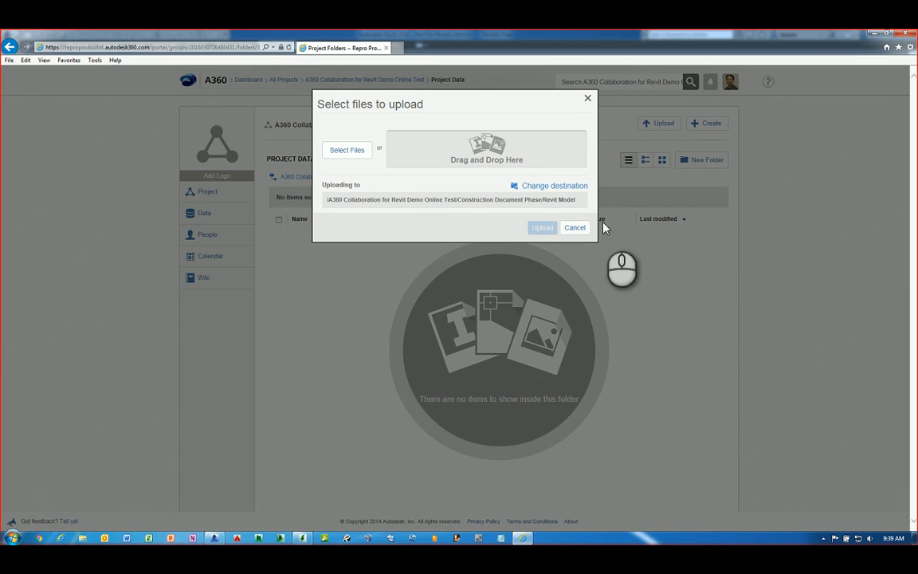
click(575, 228)
click(668, 338)
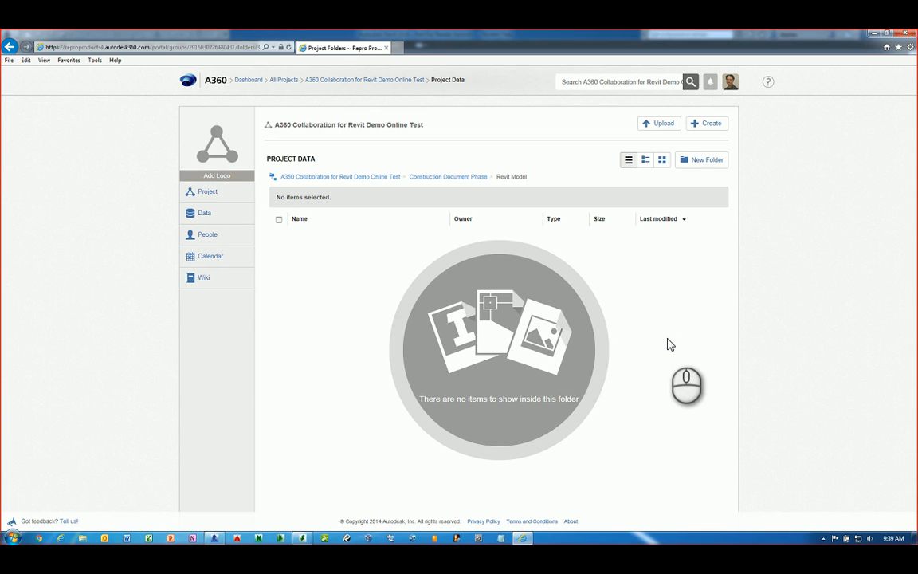
click(215, 538)
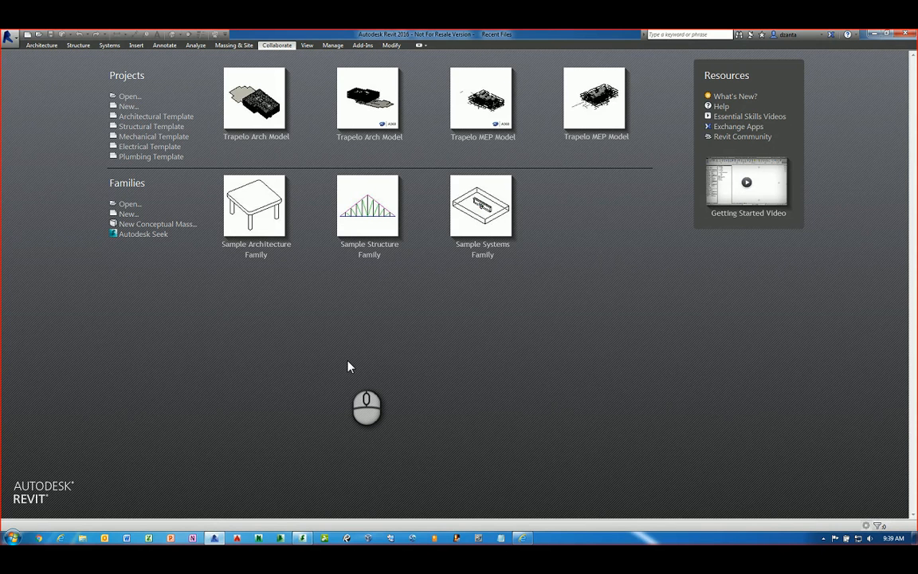
Open Trapelo Arch Model.rvt from the A360 C4R Demo Project folder and reset the 3D view to Home
click(276, 45)
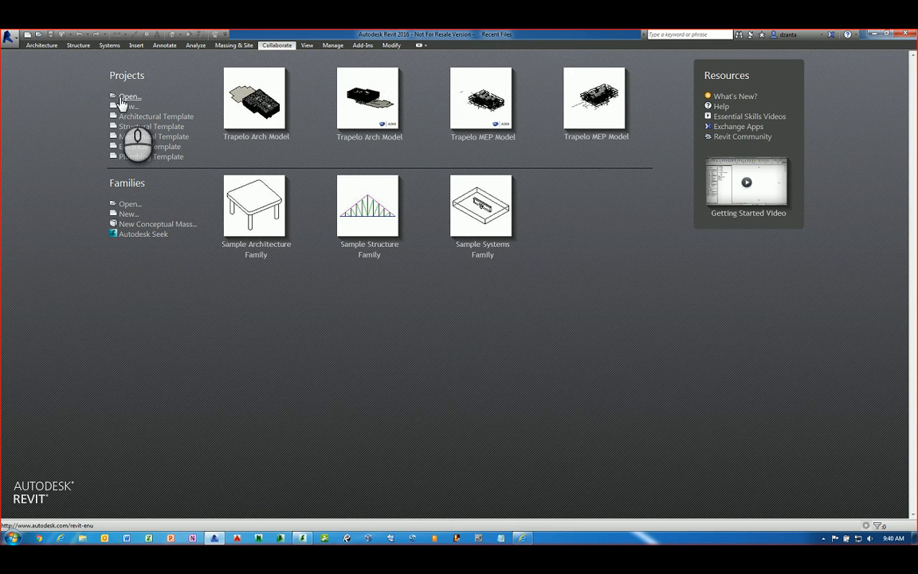
click(122, 99)
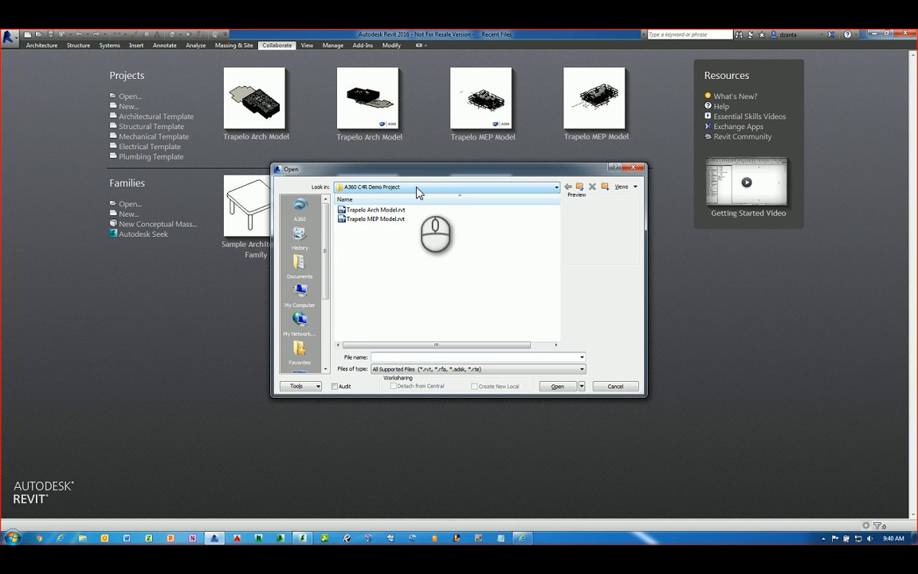
click(414, 186)
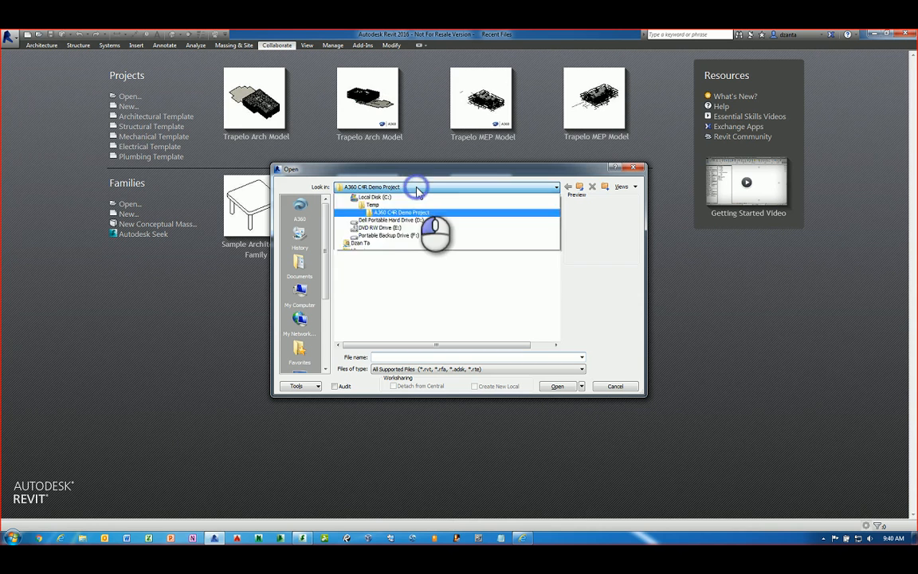
click(416, 186)
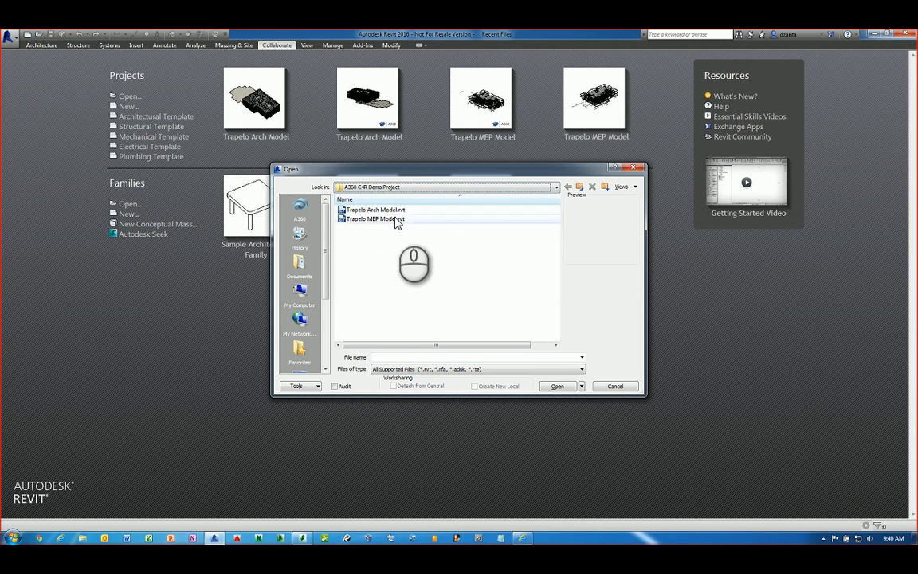
click(390, 210)
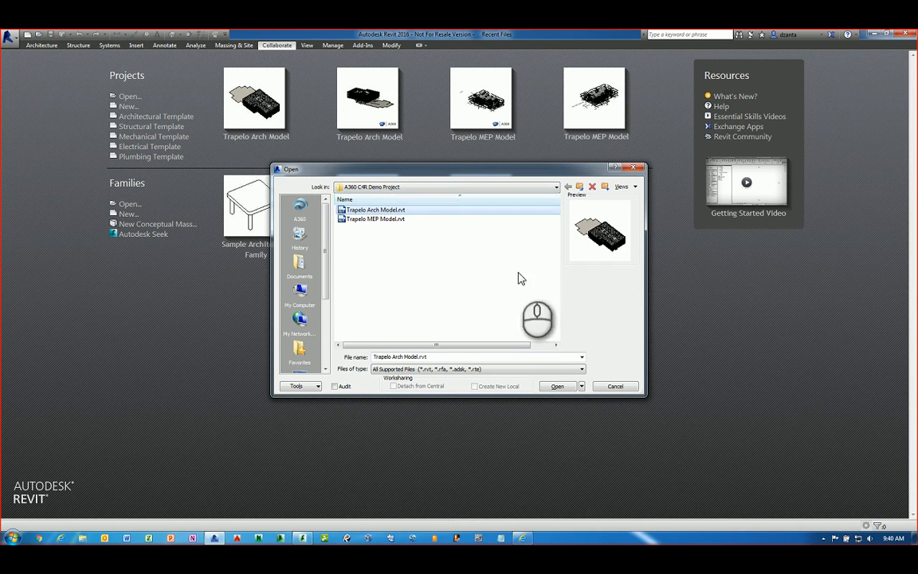
click(564, 386)
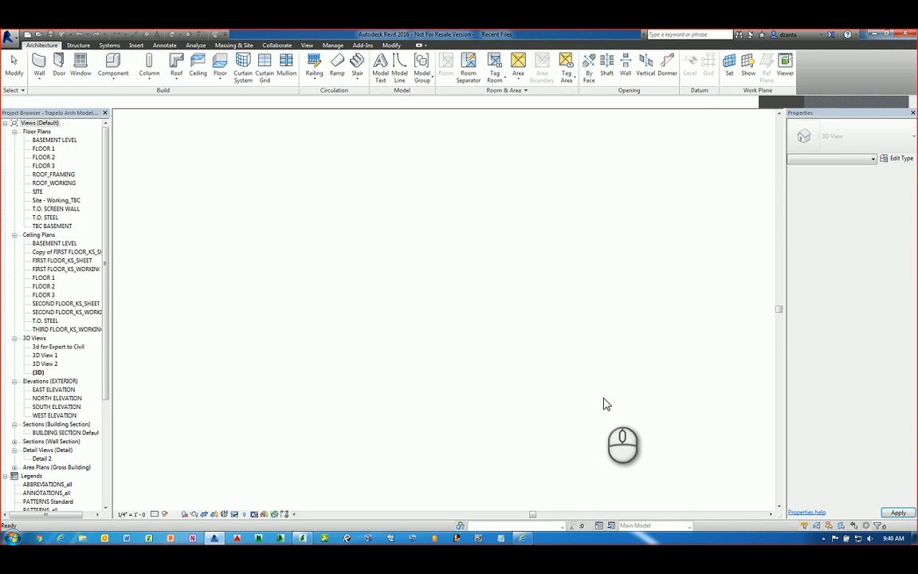
click(711, 129)
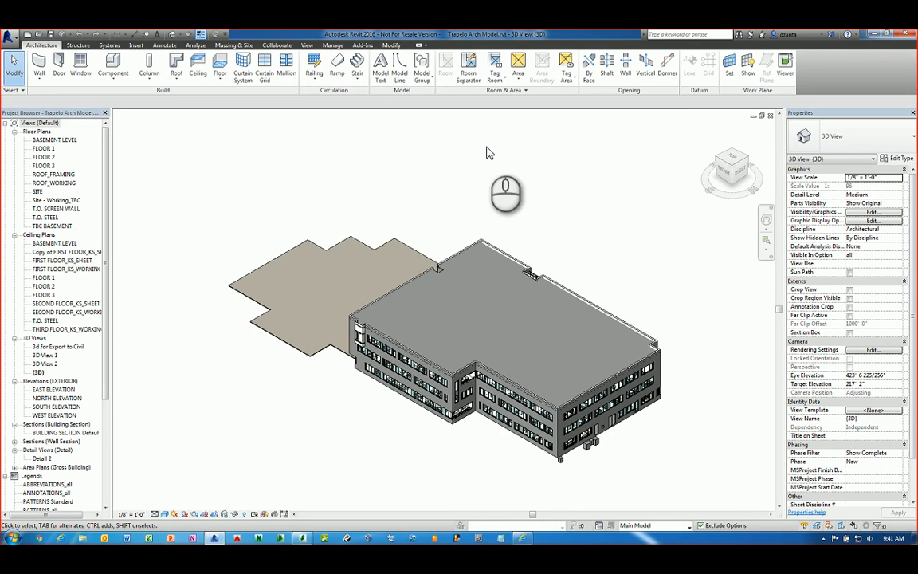
Bring up the Collaborate dialog for the Trapelo model and centre it on screen
click(280, 48)
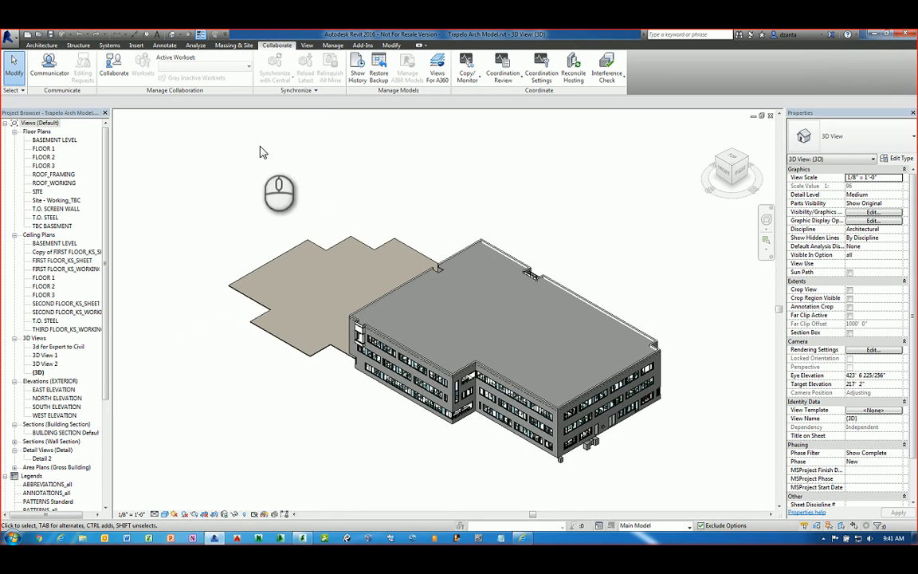
click(117, 80)
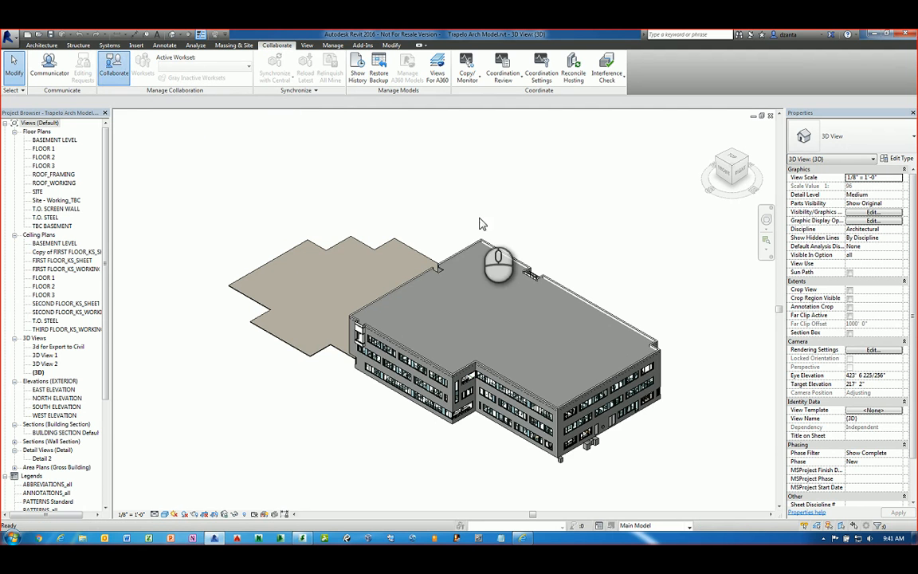
drag(277, 120, 492, 227)
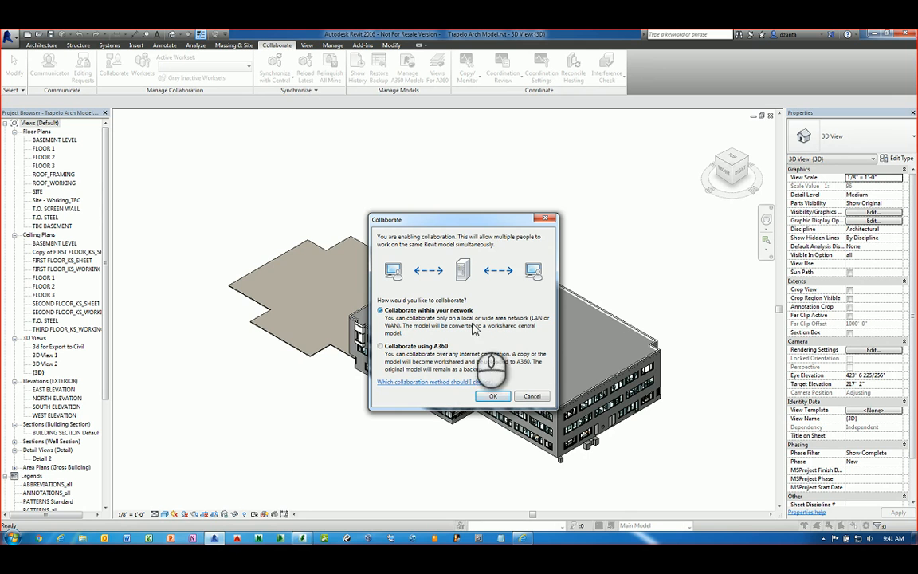
Initiate A360 collaboration into the A360 Collaboration for Revit Demo Online Test project
click(381, 347)
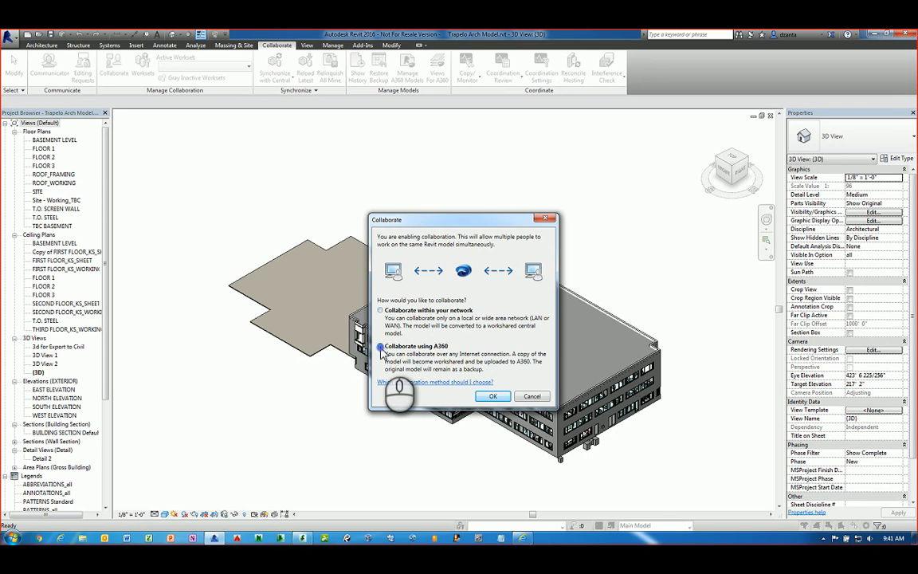
click(491, 395)
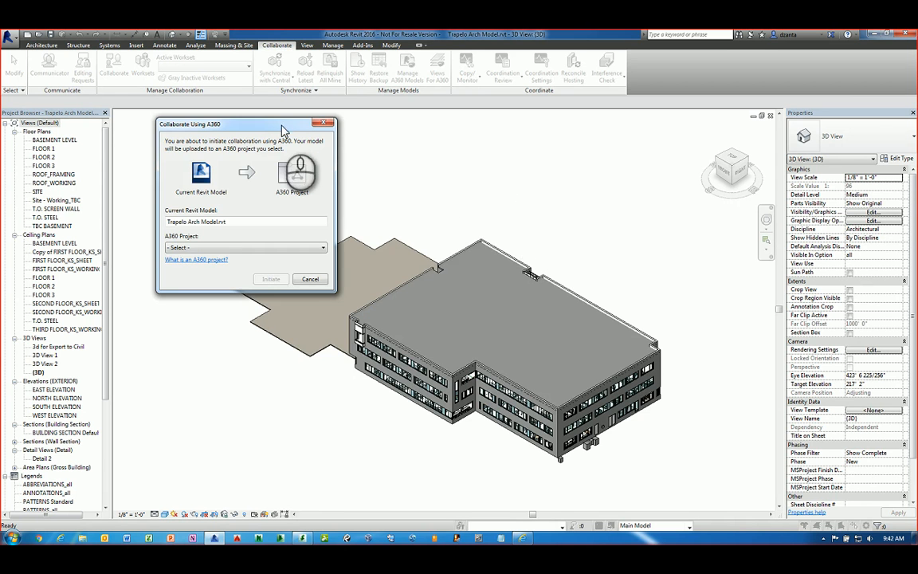
drag(285, 122, 503, 229)
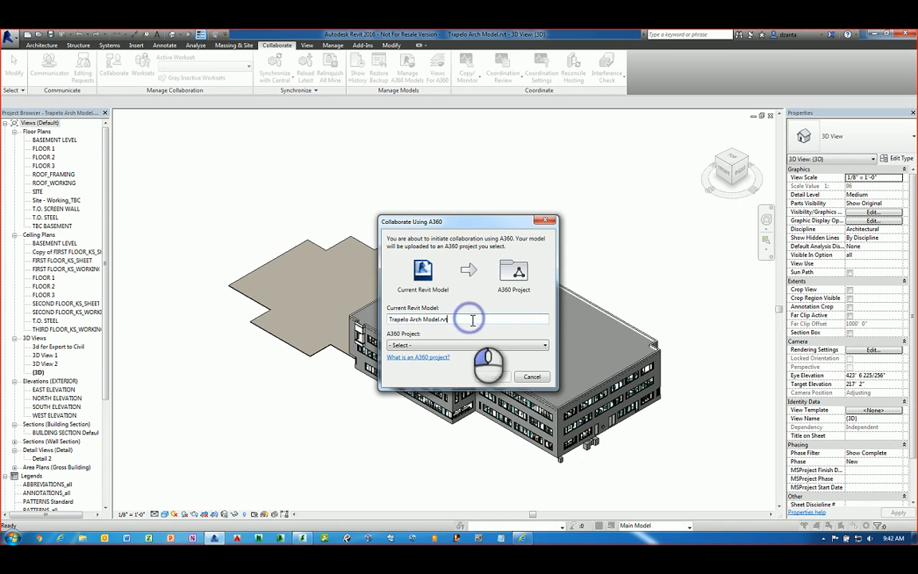
click(438, 345)
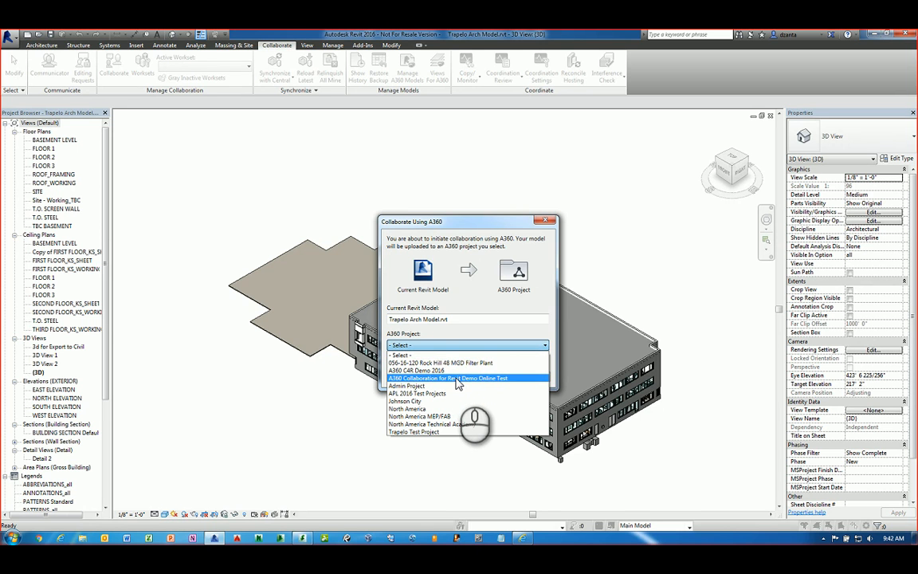
click(458, 378)
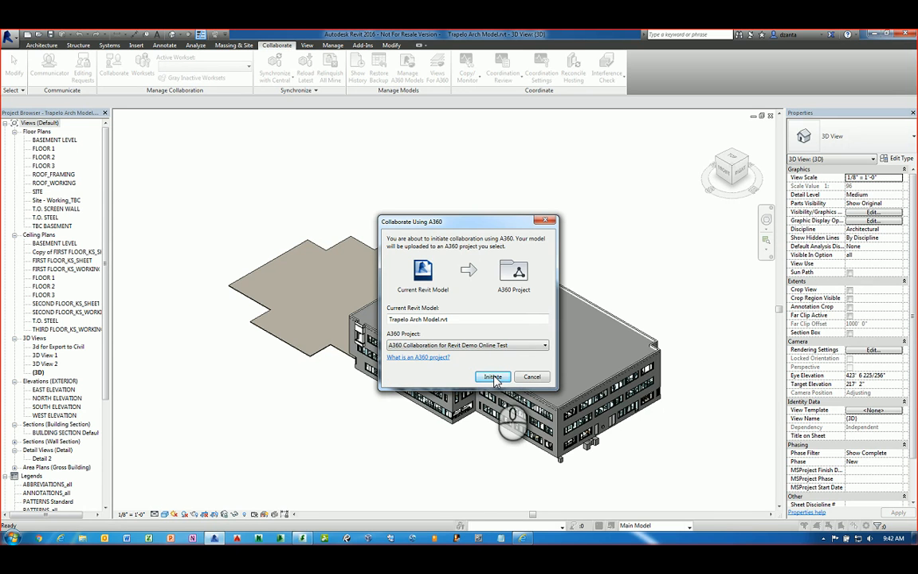
click(490, 376)
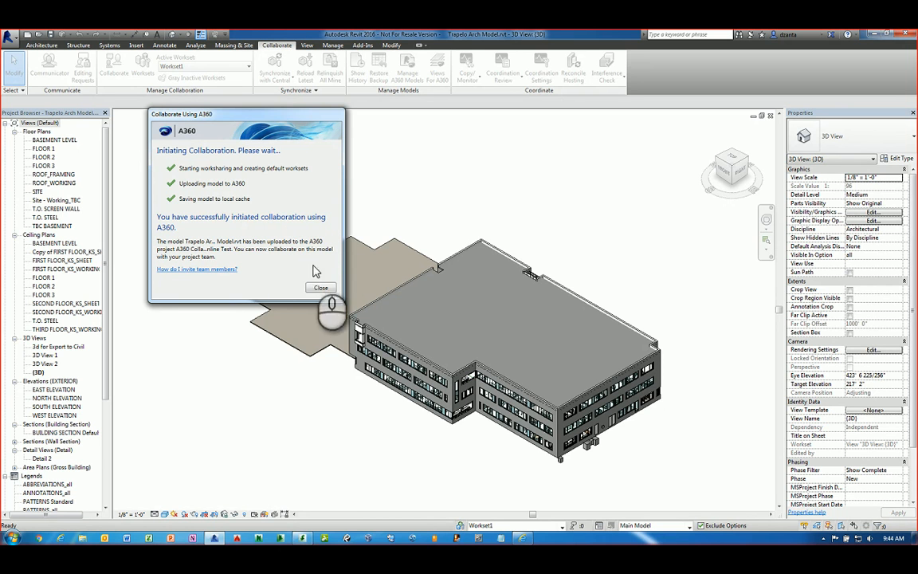
Synchronize the model with central after checking the A360 central model location path
click(322, 287)
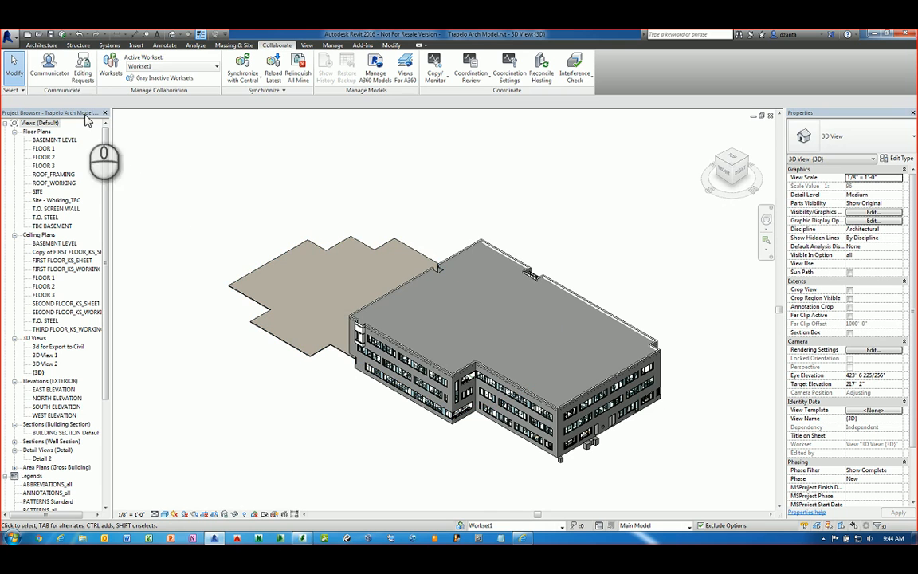
click(64, 36)
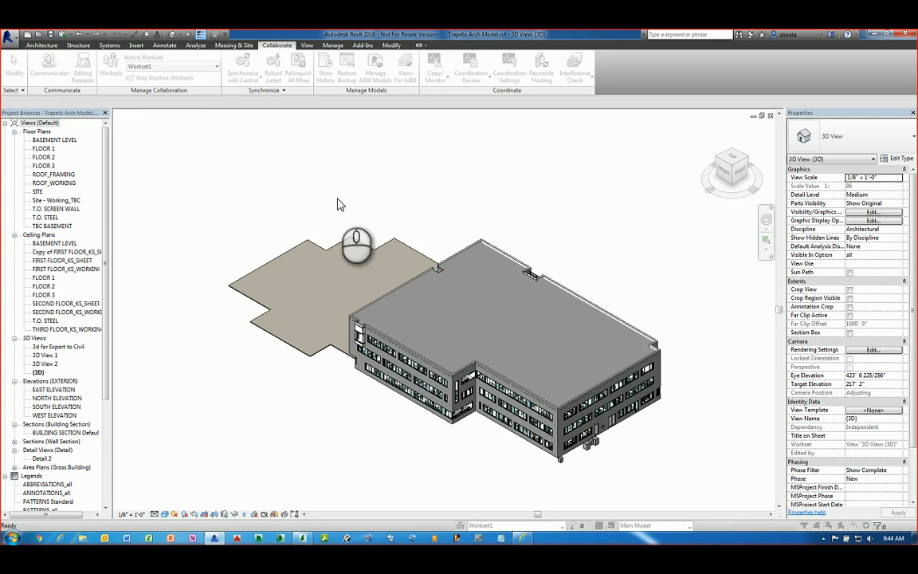
drag(0, 275, 487, 206)
click(374, 232)
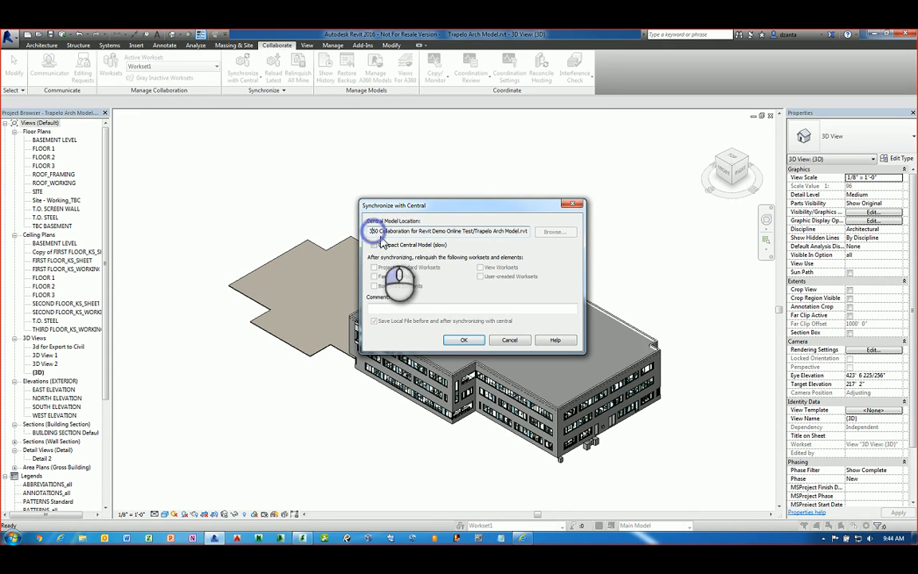
key(Home)
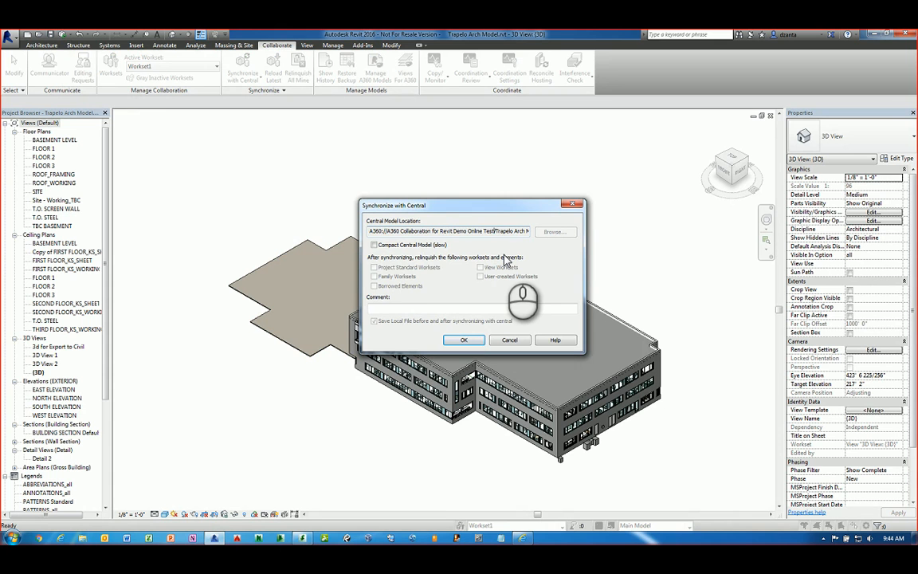
key(Right)
key(Right)
key(Right)
key(Right)
key(Right)
key(Right)
key(Right)
key(Right)
key(Right)
key(Right)
key(Right)
key(Right)
key(Right)
key(Right)
key(Right)
key(Right)
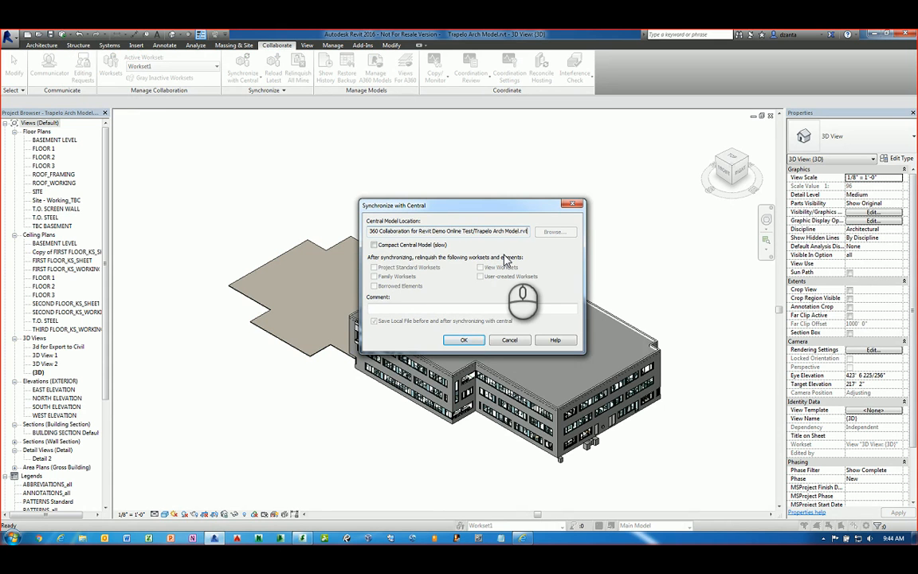
click(468, 340)
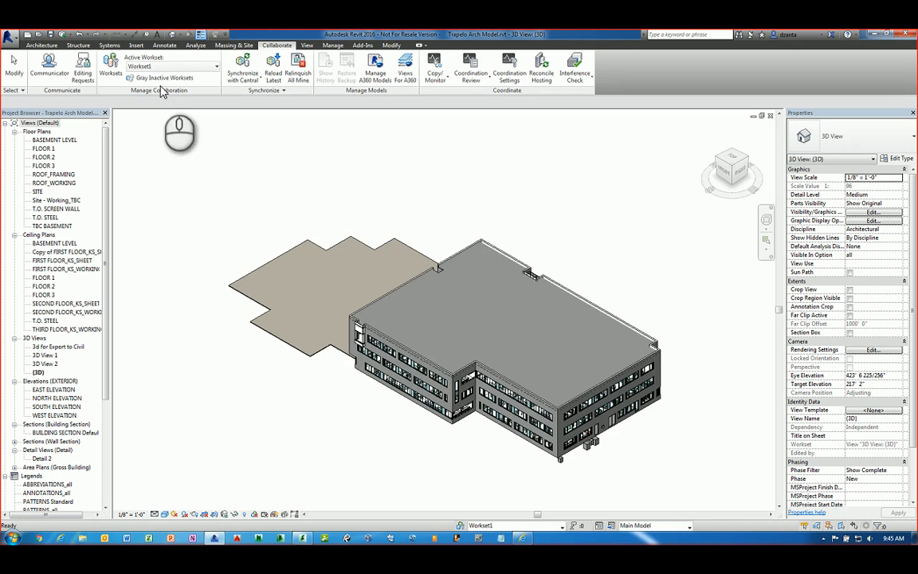
Add worksets Bldg Shell, Interior Walls Doors Windows and Interior FF&E in the Worksets manager
click(111, 66)
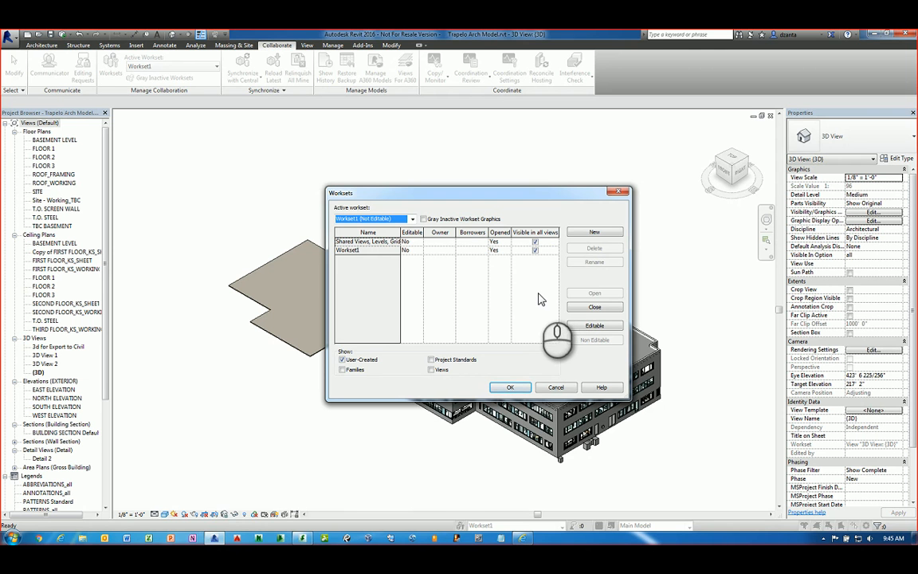
click(576, 233)
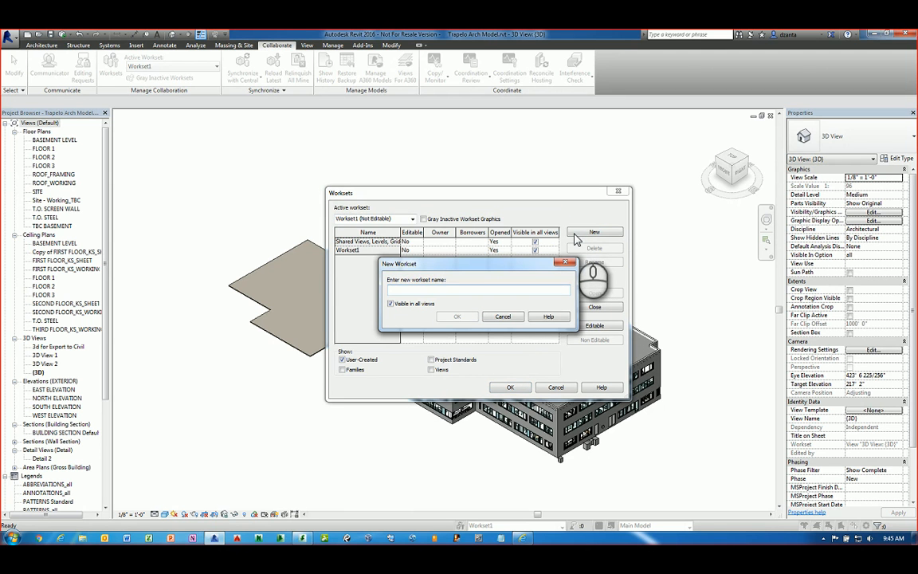
text(Bldg Shell)
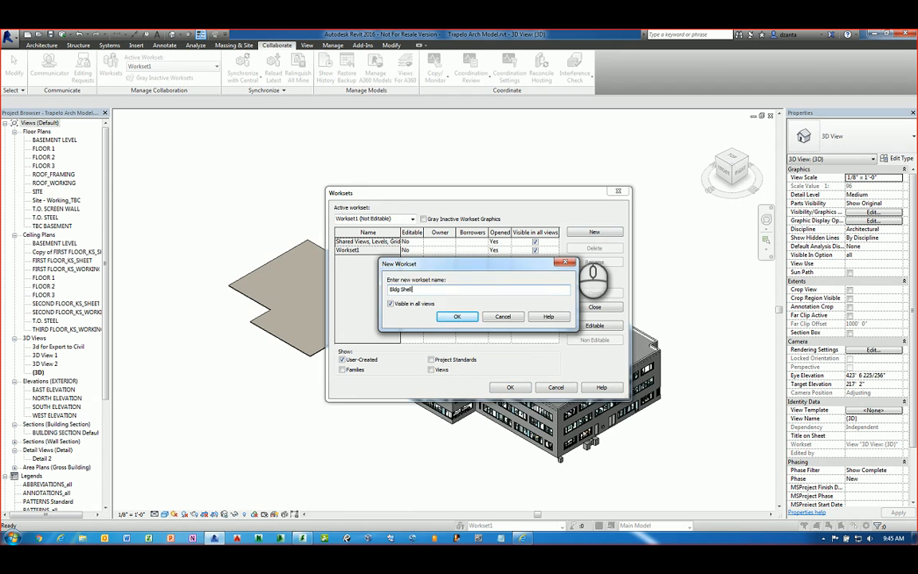
key(Return)
click(575, 233)
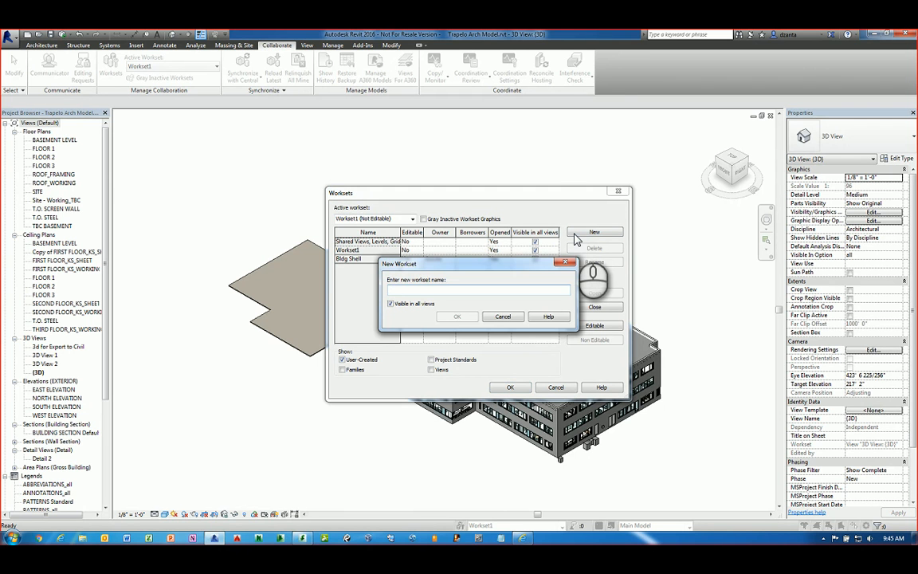
text(Int)
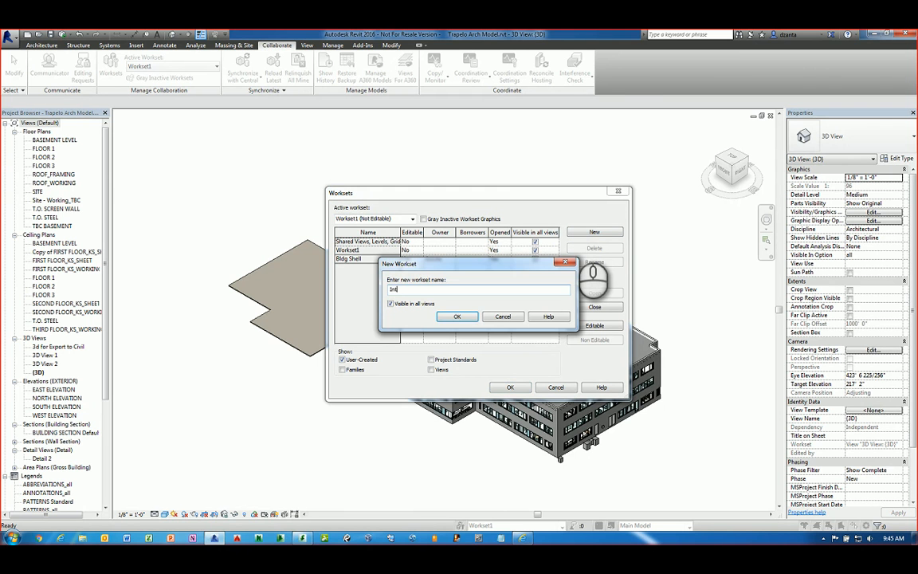
text(erior Walls Doors Windows)
key(Return)
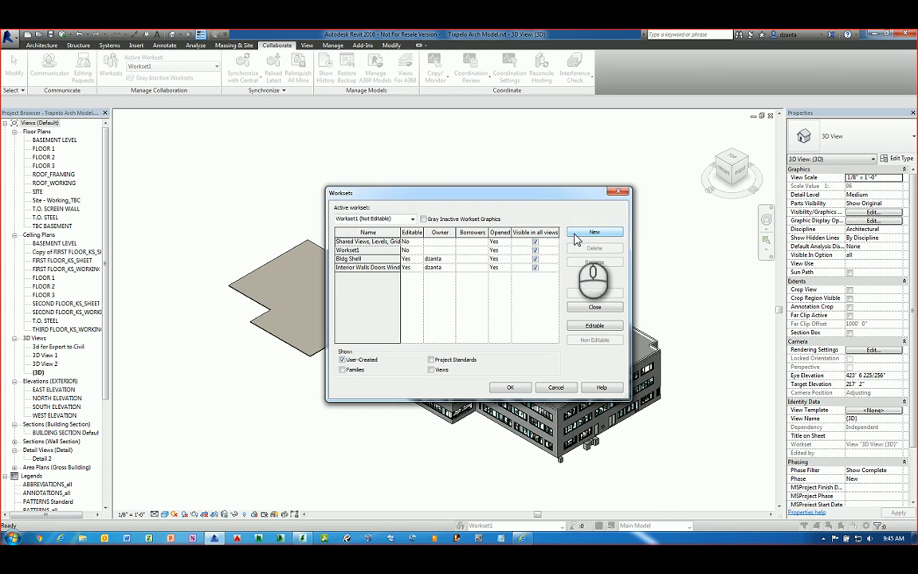
click(575, 237)
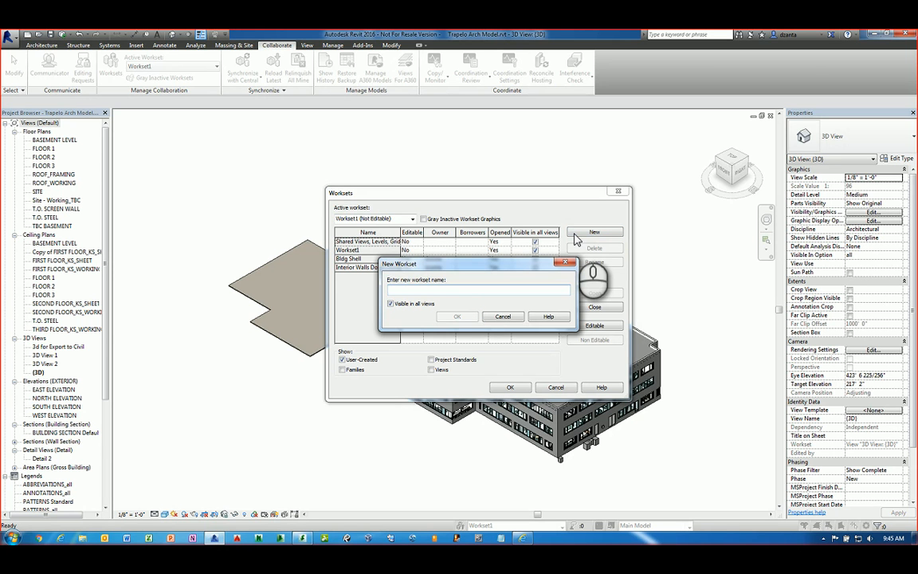
text(Interior F)
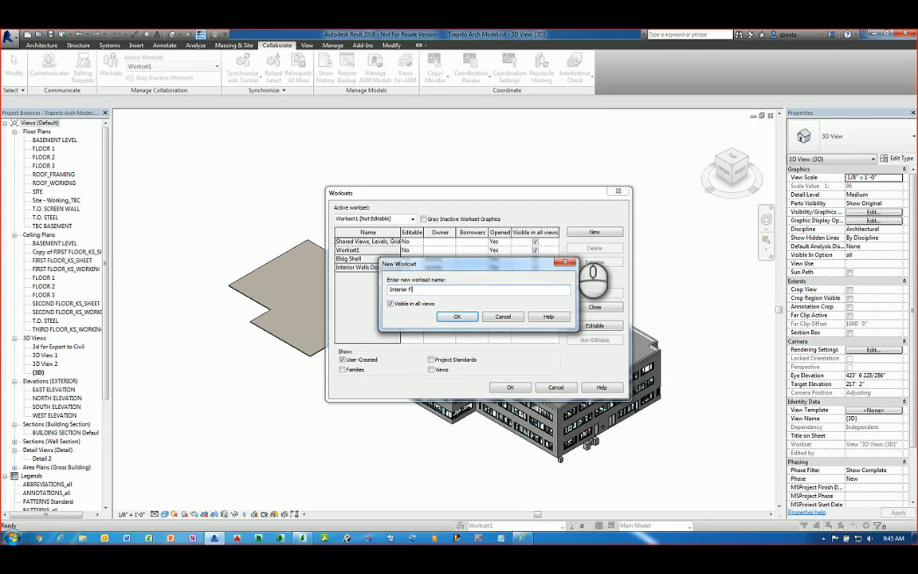
text(lF&E)
key(Return)
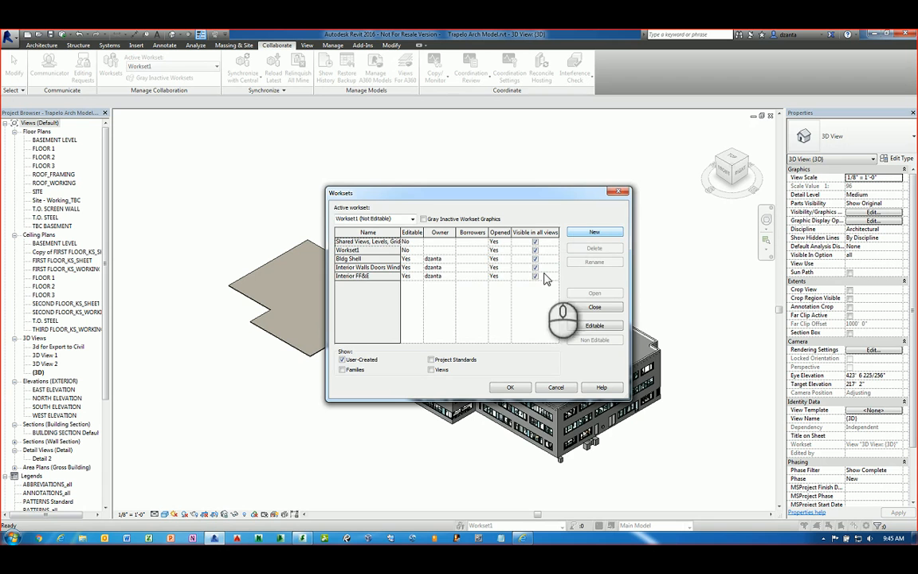
click(507, 387)
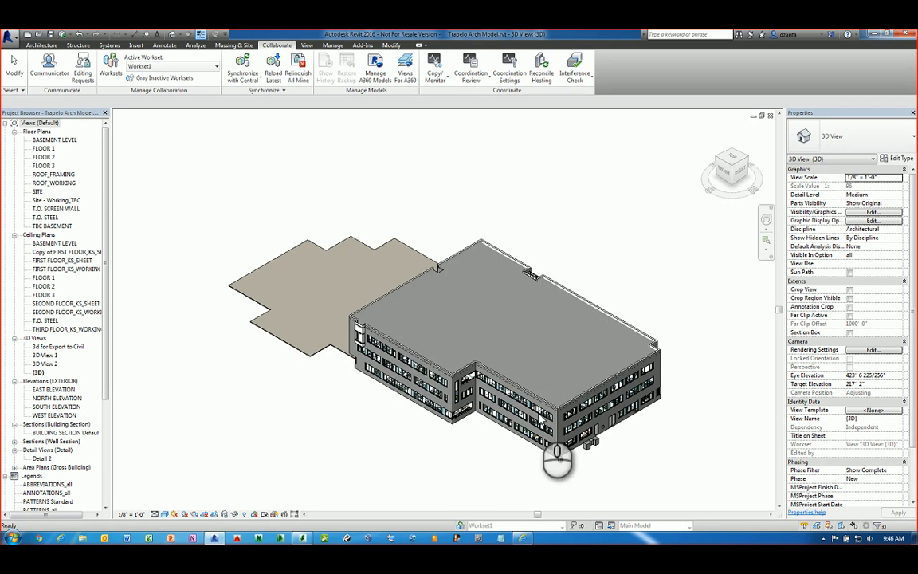
Assign the front exterior wall to the Bldg Shell workset
click(654, 368)
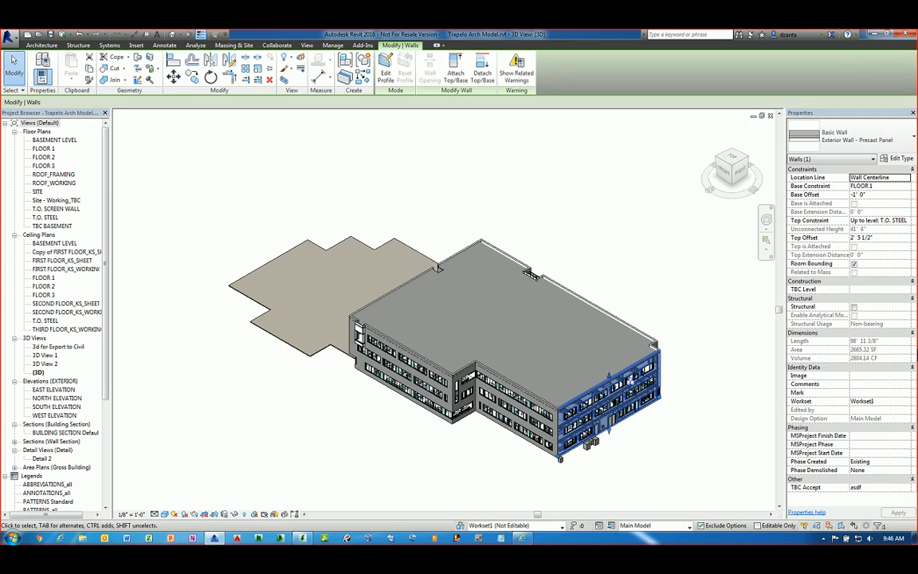
click(906, 402)
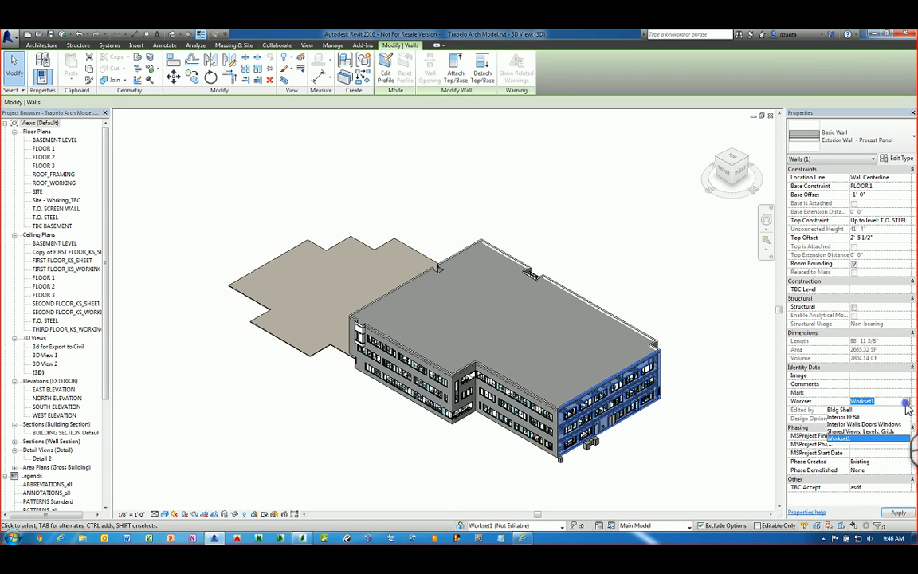
click(868, 409)
click(666, 305)
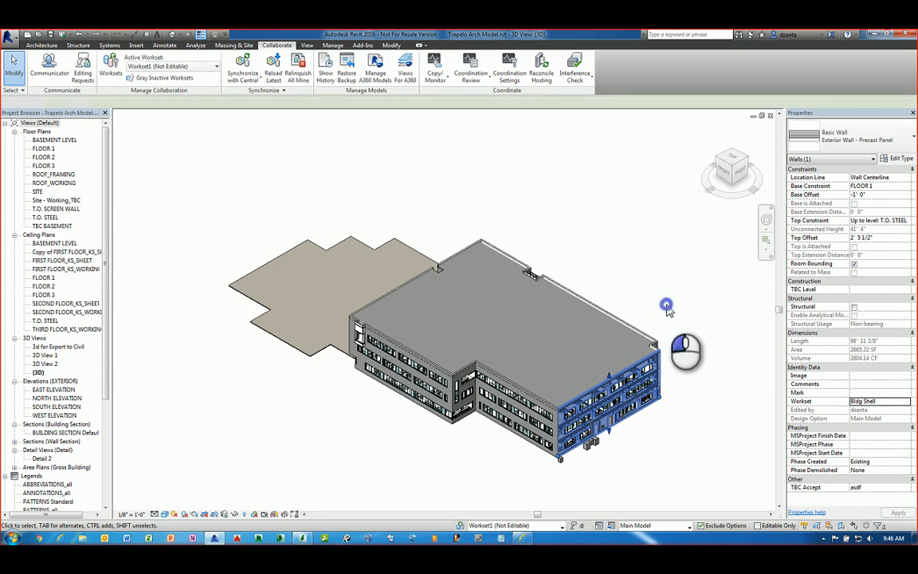
click(653, 361)
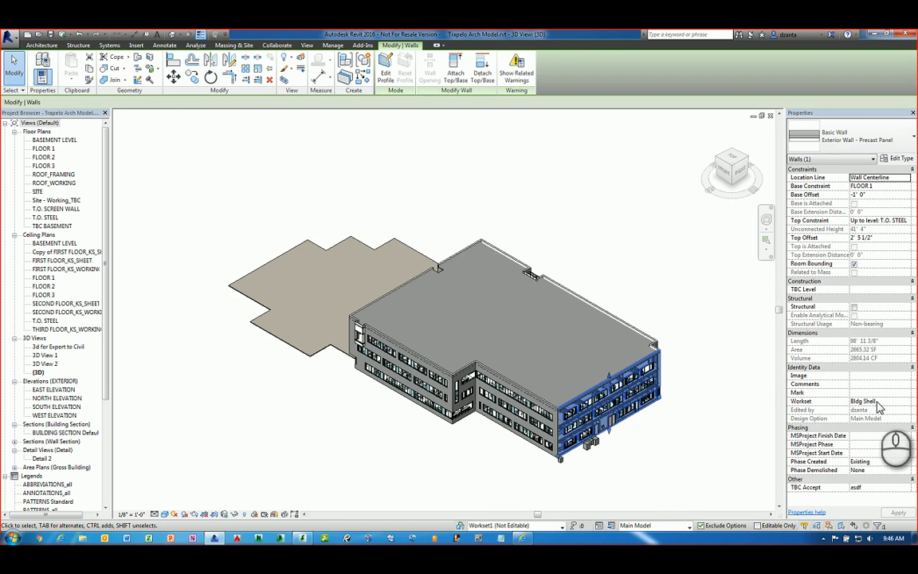
click(596, 254)
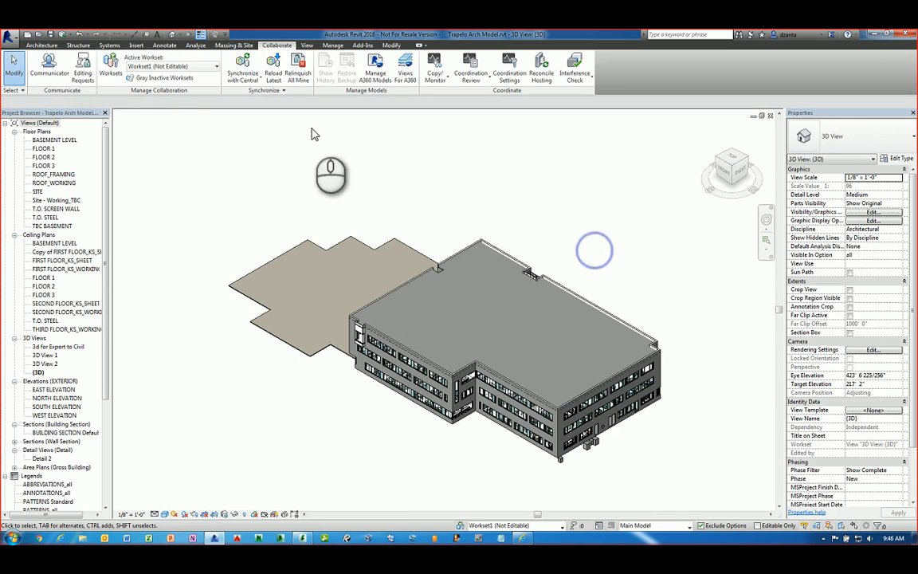
Save, synchronize with central, and close the model relinquishing all elements and worksets
click(51, 36)
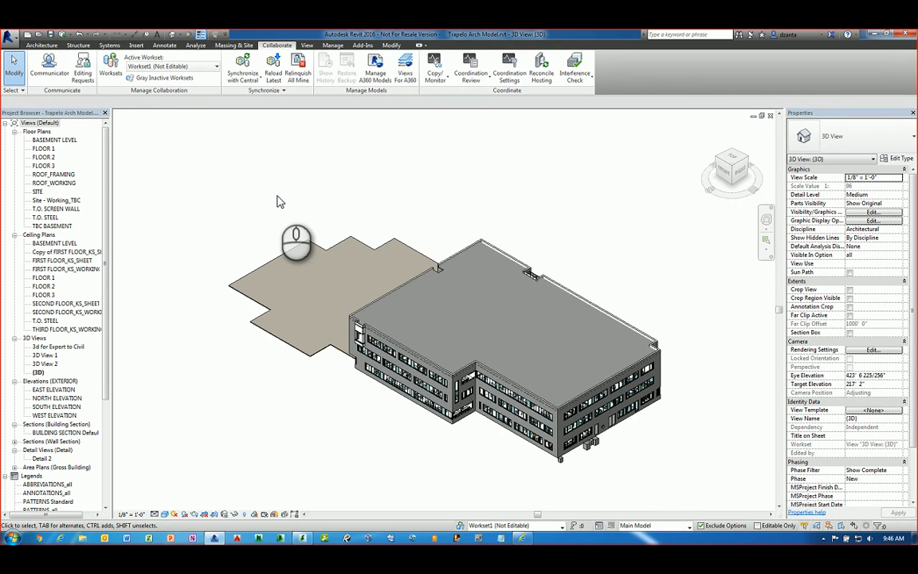
click(63, 34)
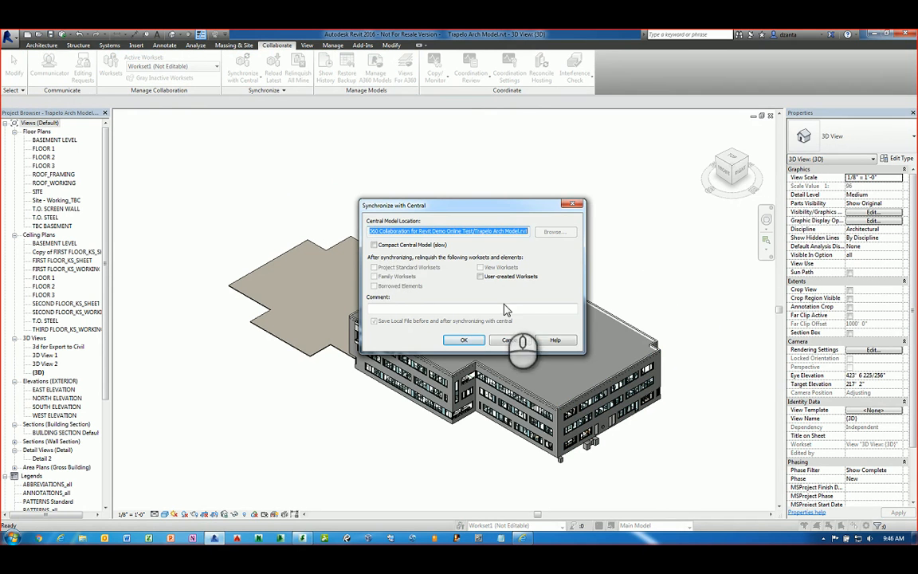
click(465, 339)
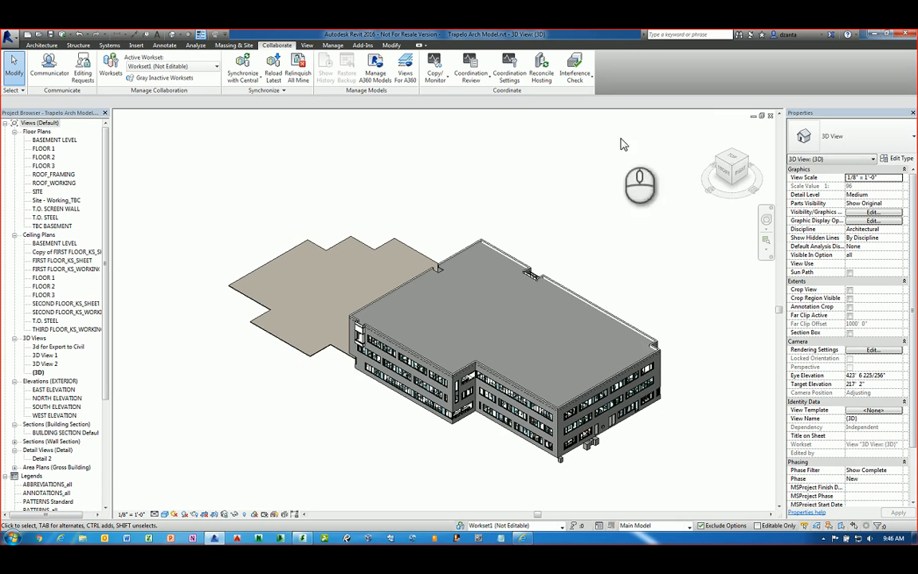
click(771, 116)
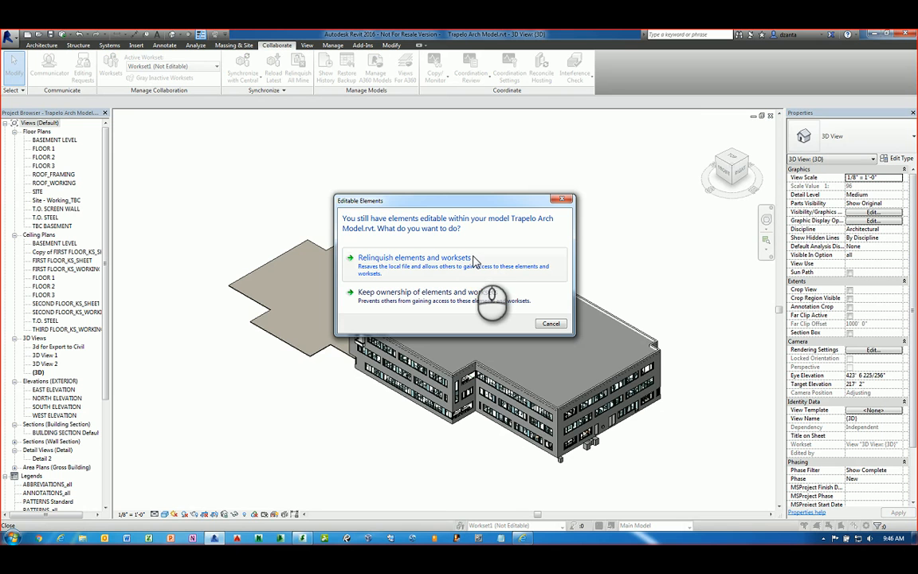
click(474, 259)
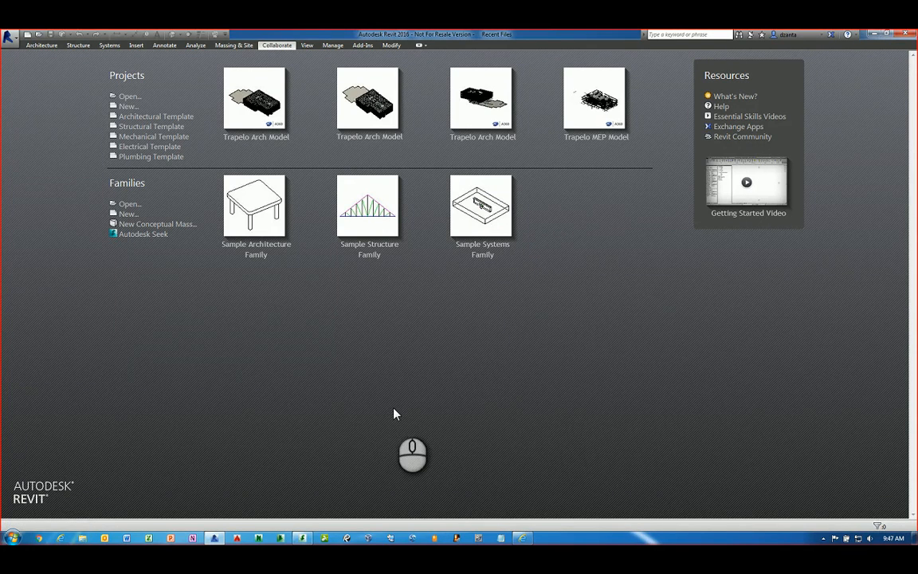
Refresh the A360 project page and return to the project's top-level folder
click(522, 539)
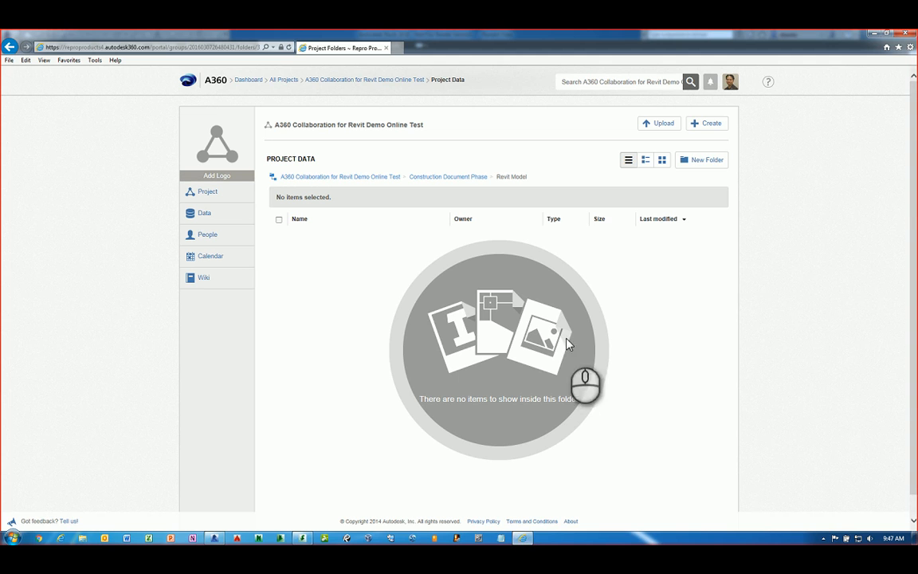
click(316, 313)
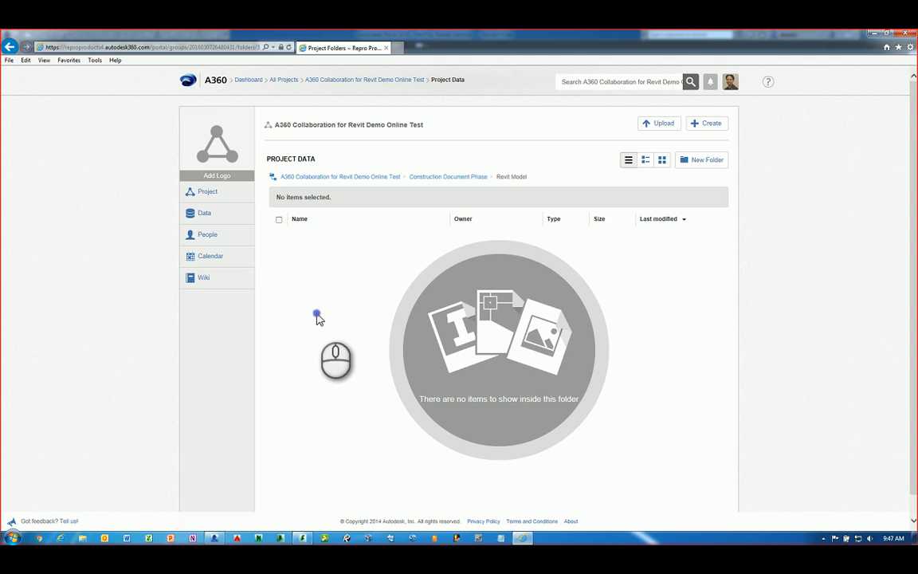
key(F5)
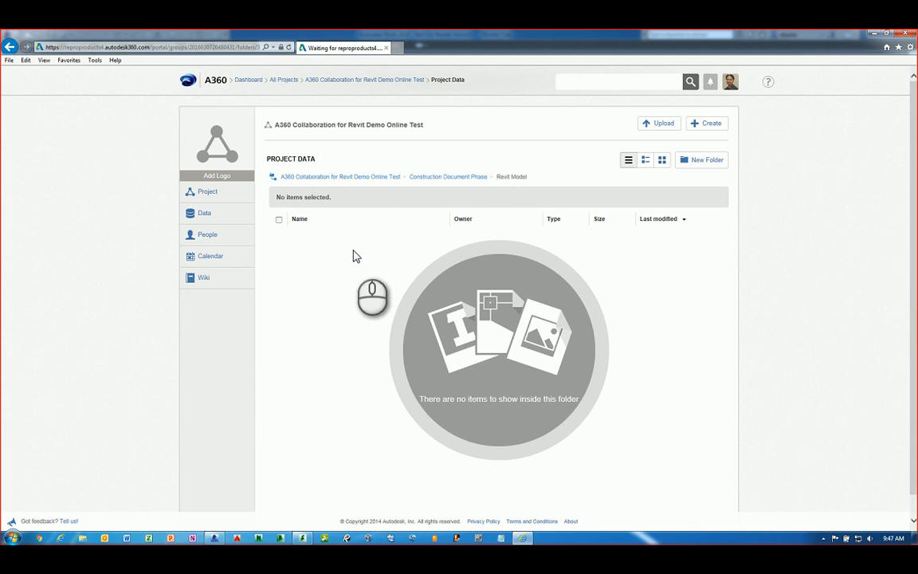
click(354, 177)
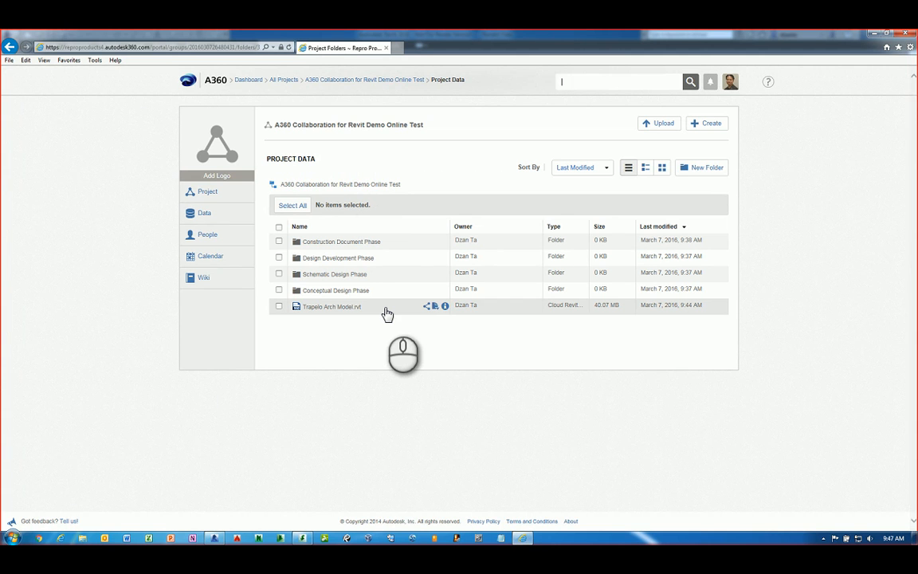
Move Trapelo Arch Model.rvt into Construction Document Phase > Revit Model
click(279, 306)
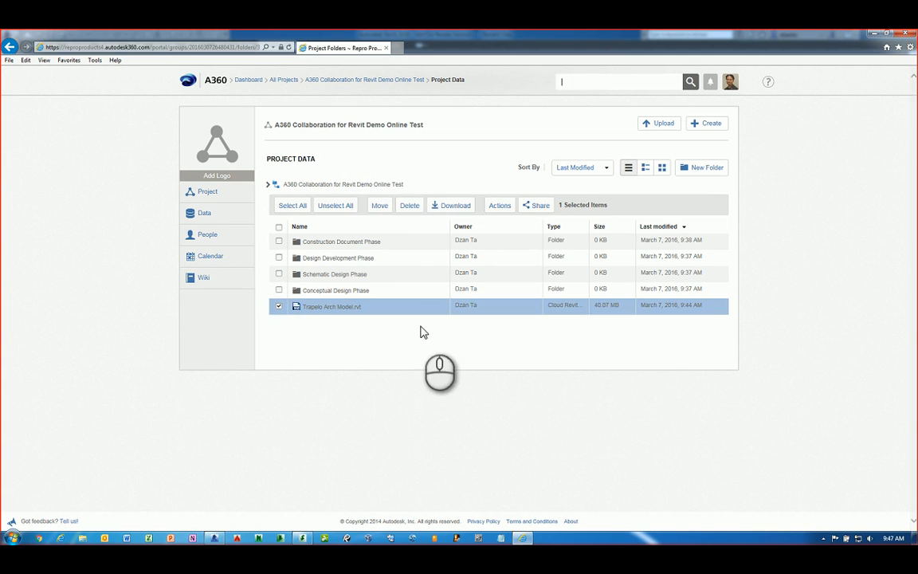
click(379, 205)
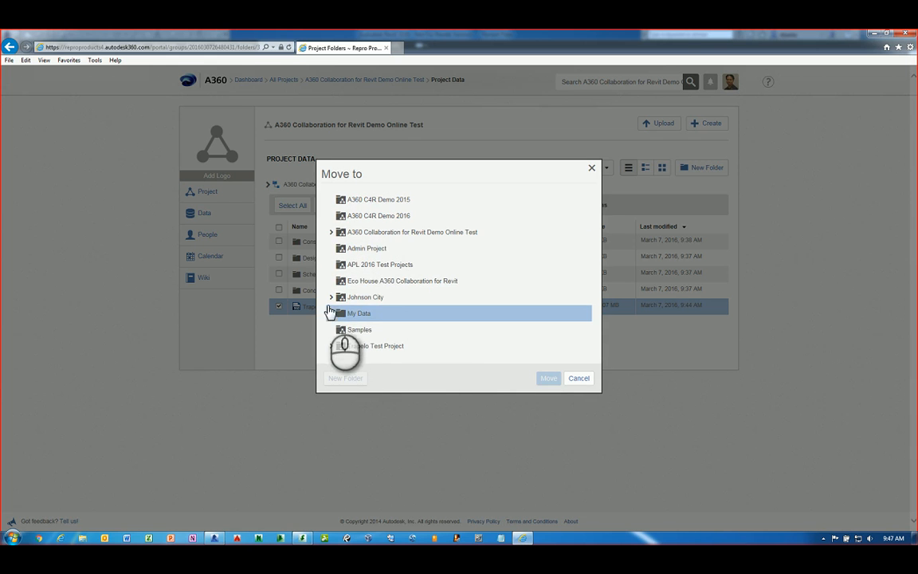
click(331, 233)
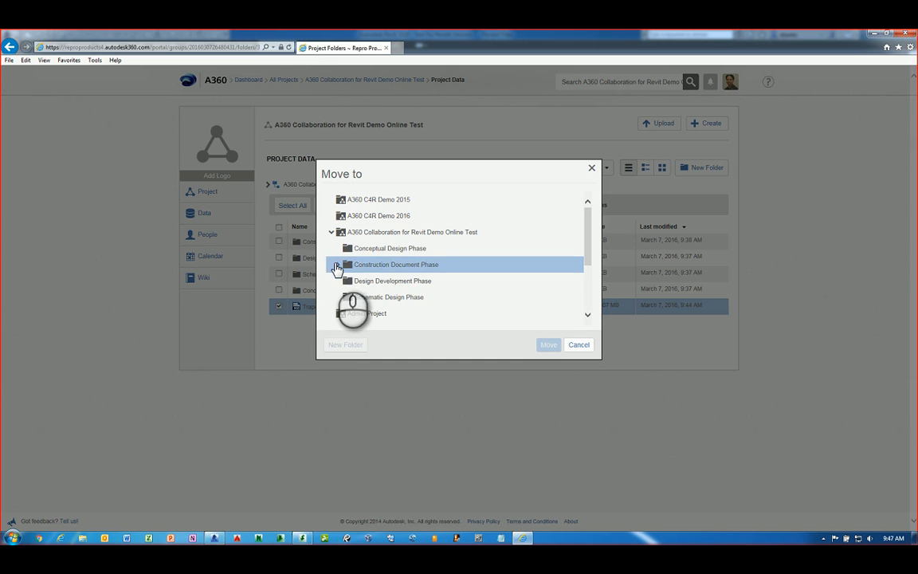
click(338, 265)
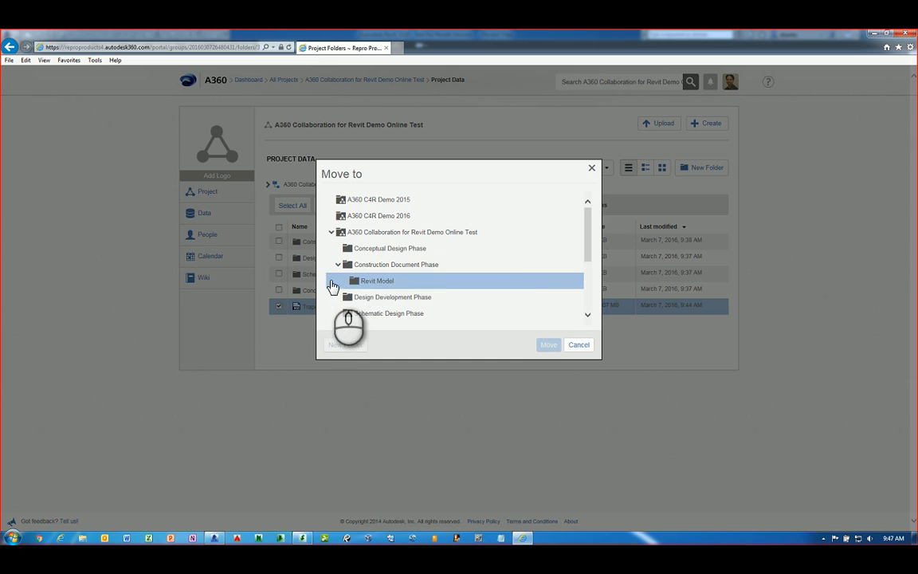
click(366, 281)
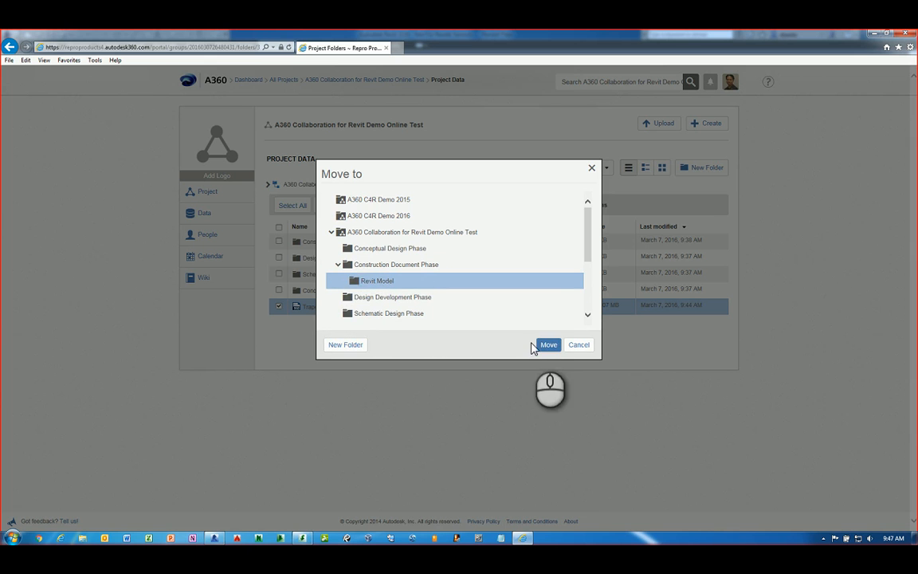
click(548, 344)
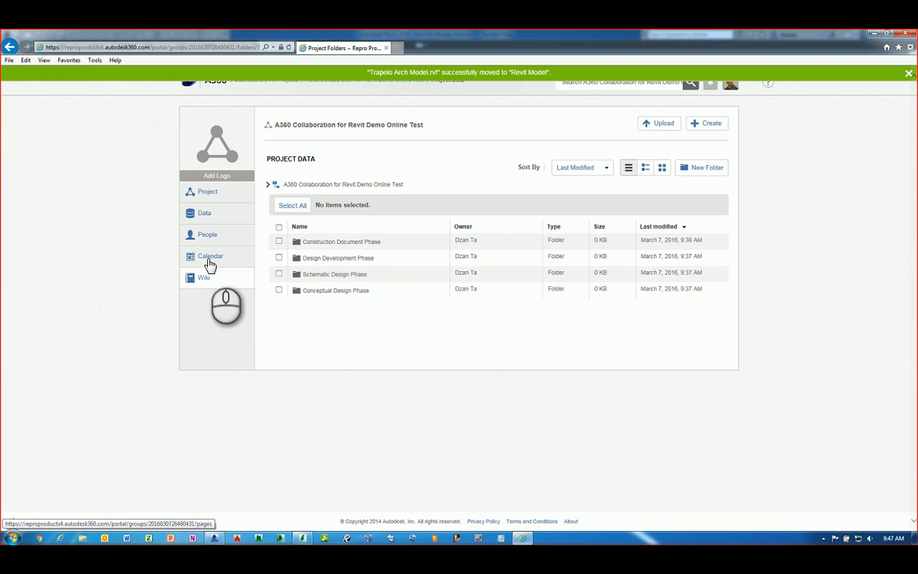
Refresh the project list and open the Revit Model folder to confirm the file is there
click(204, 212)
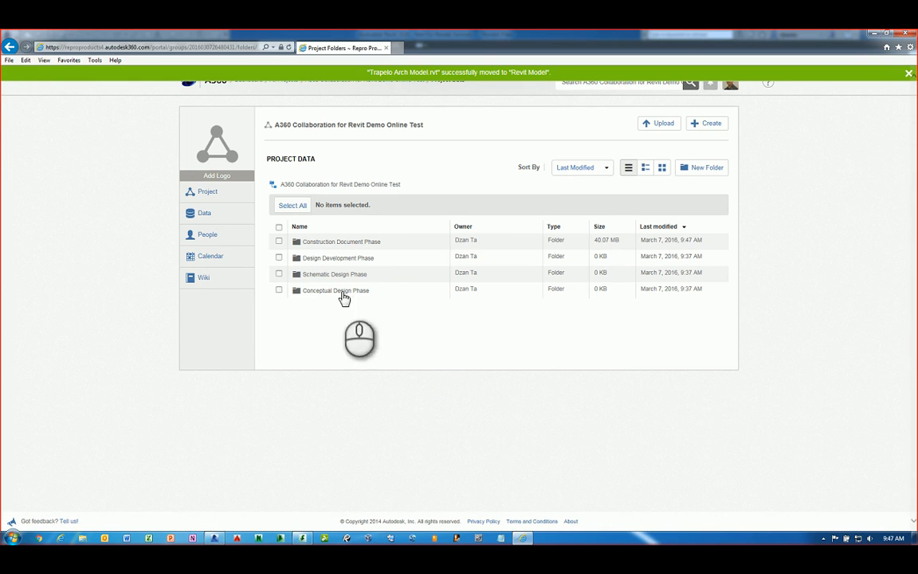
click(337, 242)
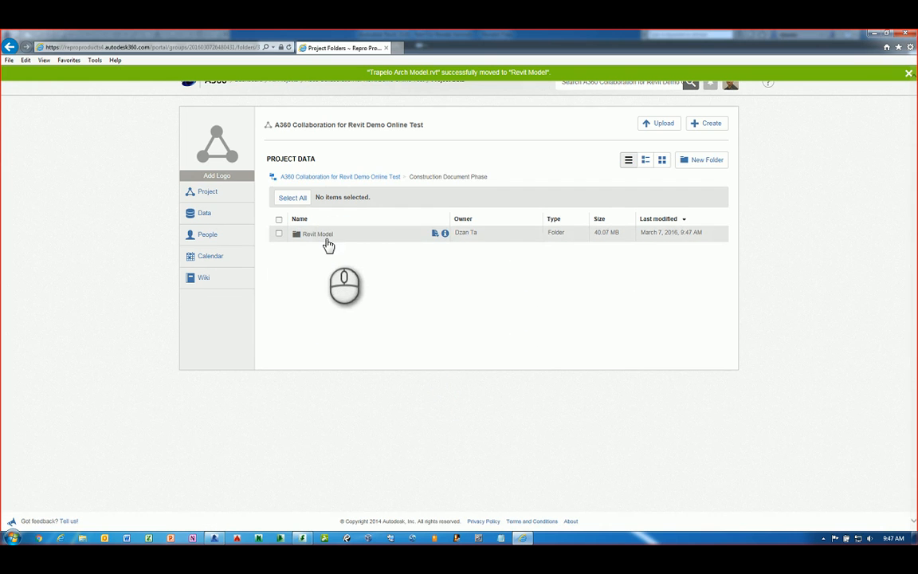
click(328, 239)
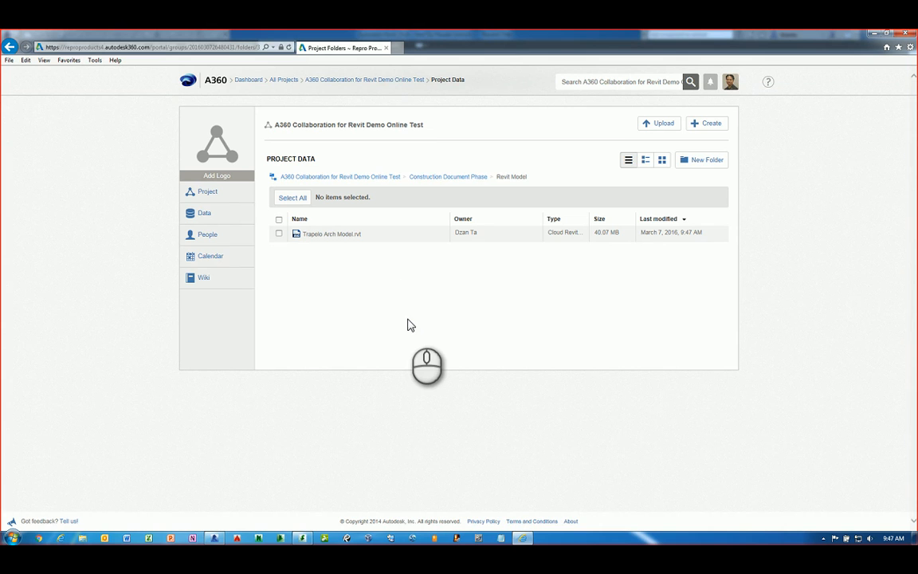
Open A360 Collaboration for Revit Presentation in PowerPoint and go to slide 12, Demonstration
click(170, 538)
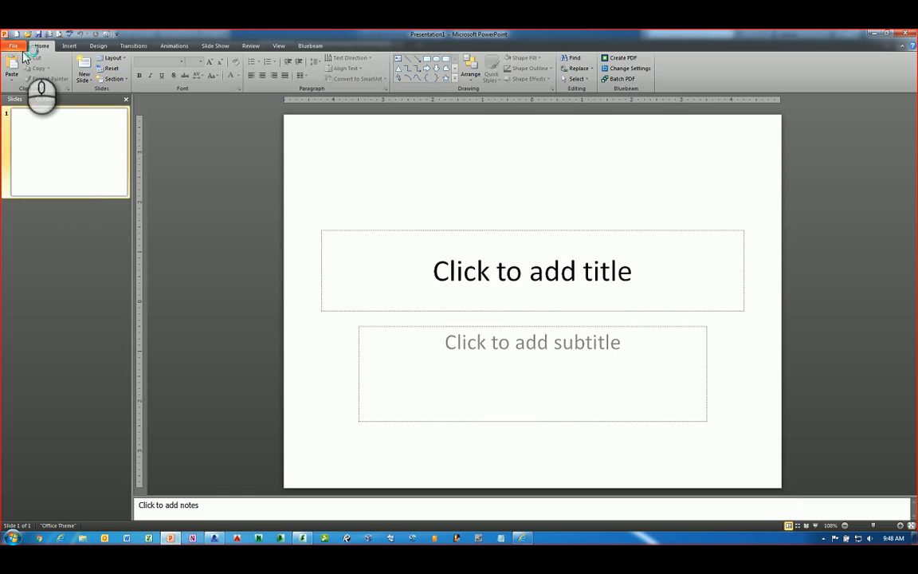
click(13, 45)
click(132, 90)
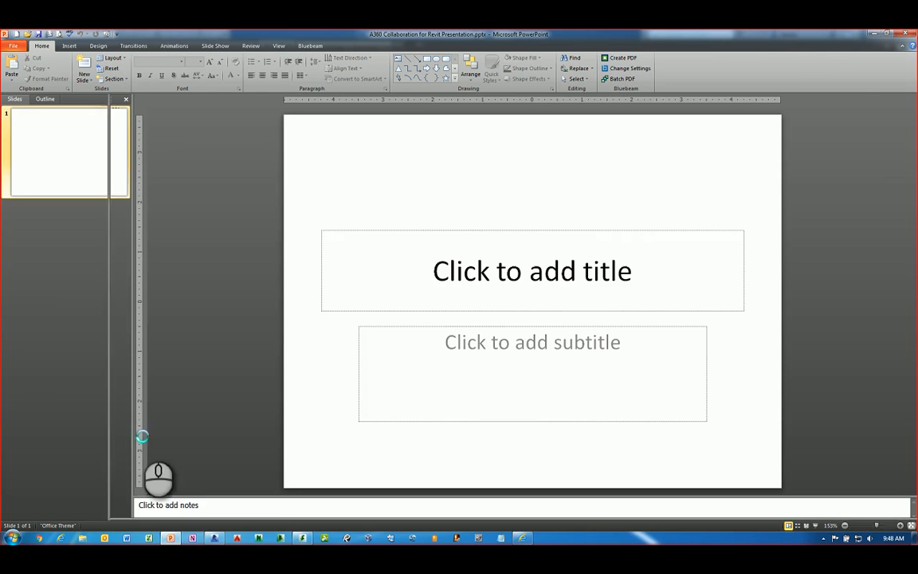
scroll(102, 478, down, 5)
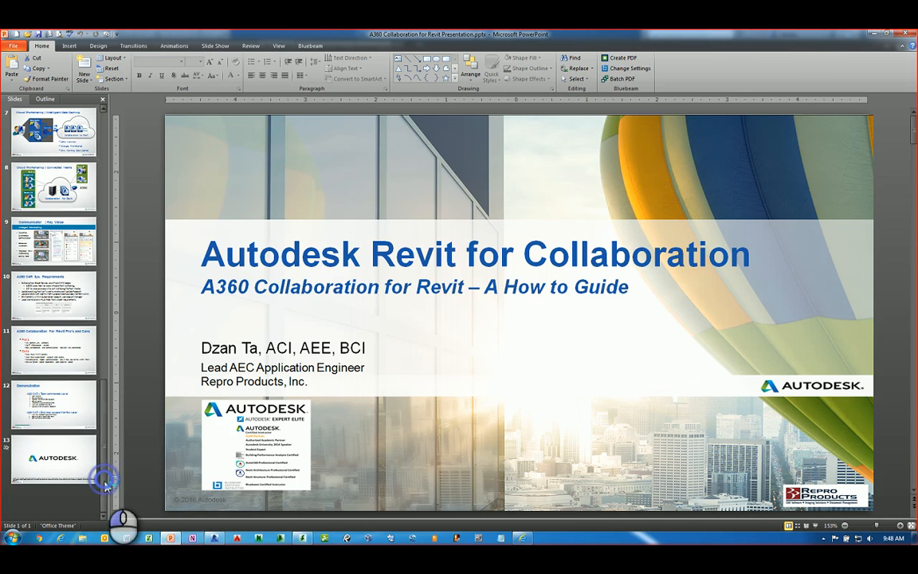
click(68, 399)
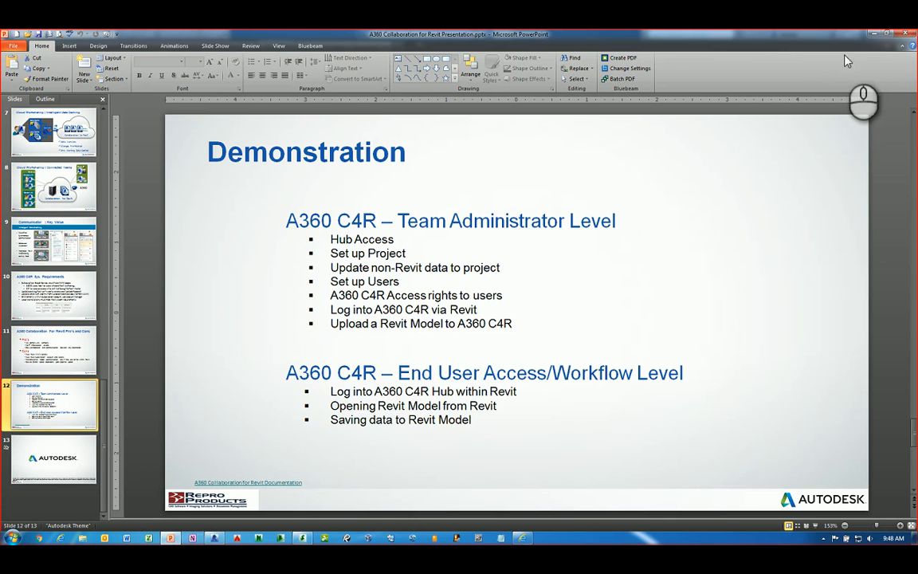
Create a new folder named Photos at the A360 project's top level
click(870, 37)
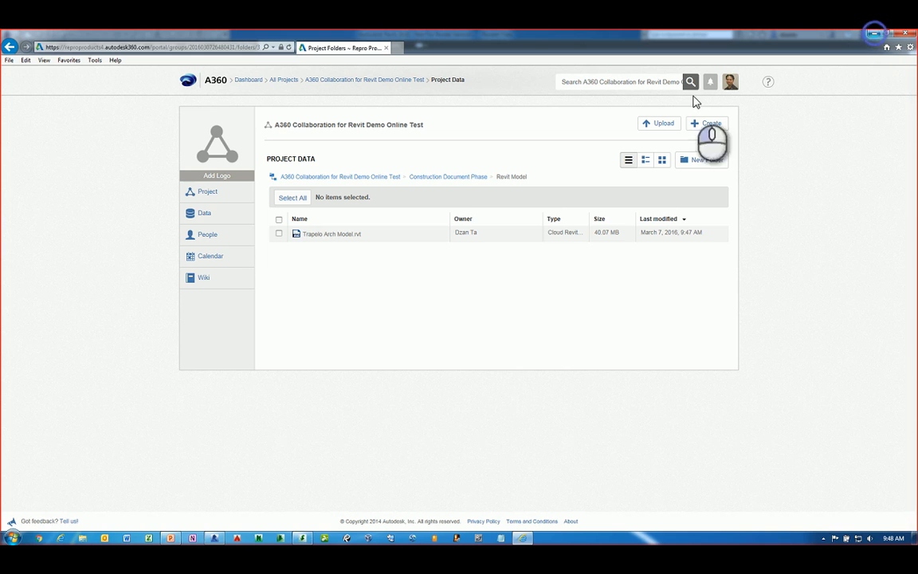
click(322, 177)
click(375, 348)
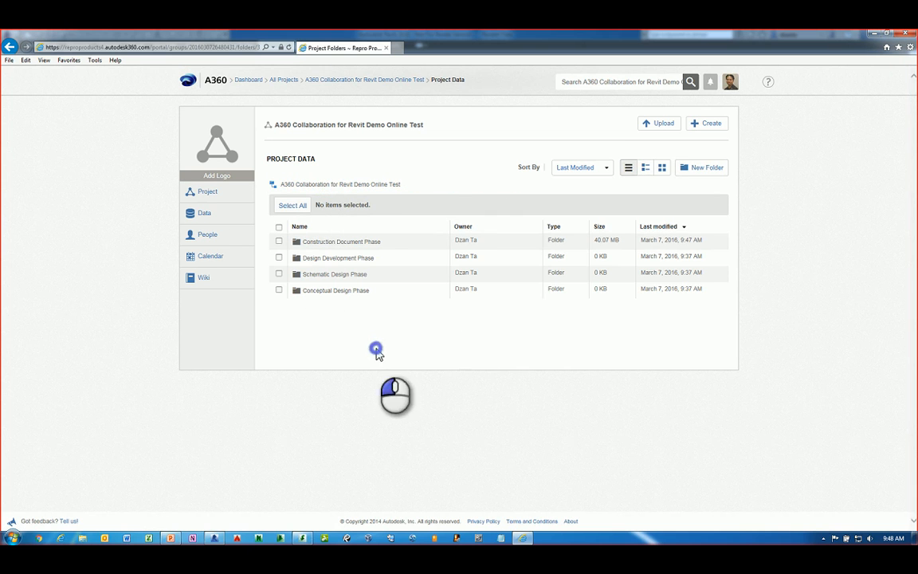
click(717, 169)
text(Photos)
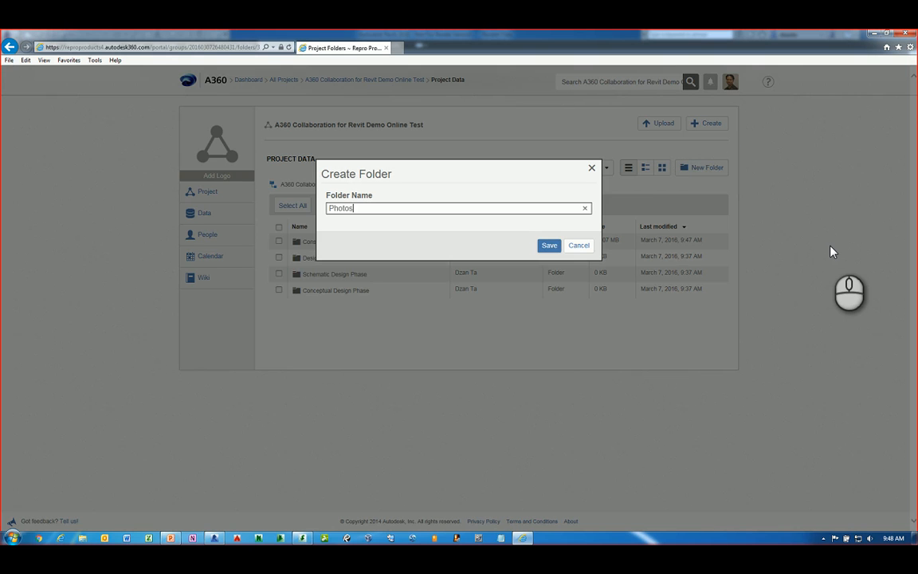
key(Return)
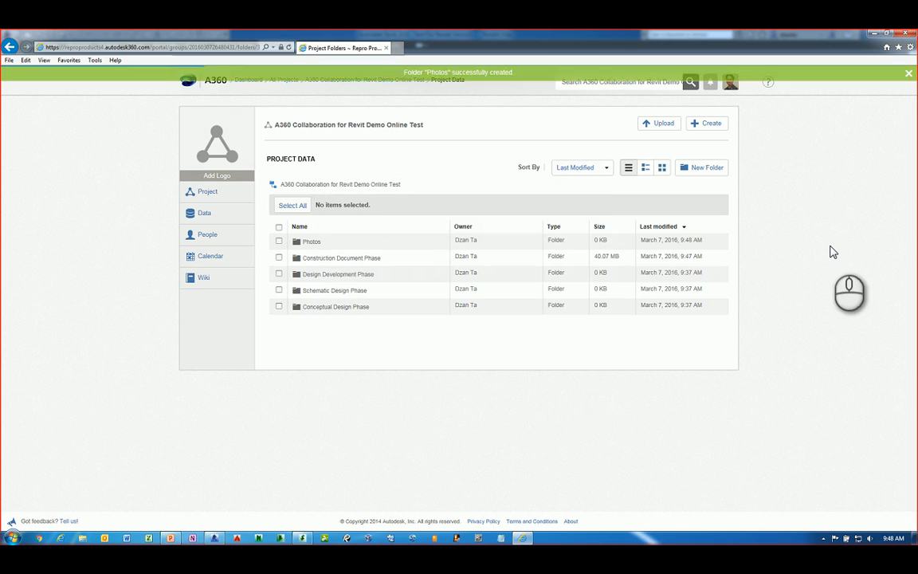
Upload CKD Logo.jpg and Penguin.jpg into Photos, then bring PowerPoint back to the front
click(317, 243)
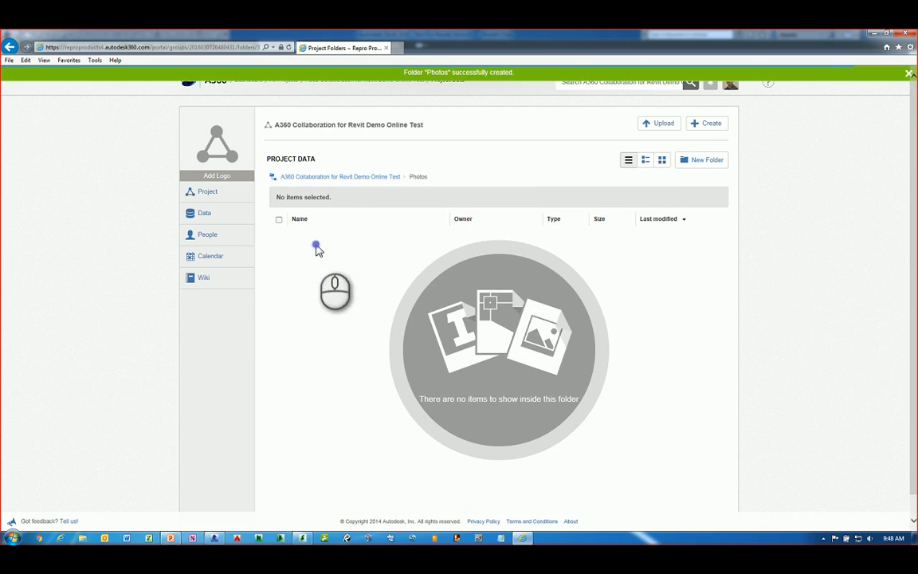
click(666, 125)
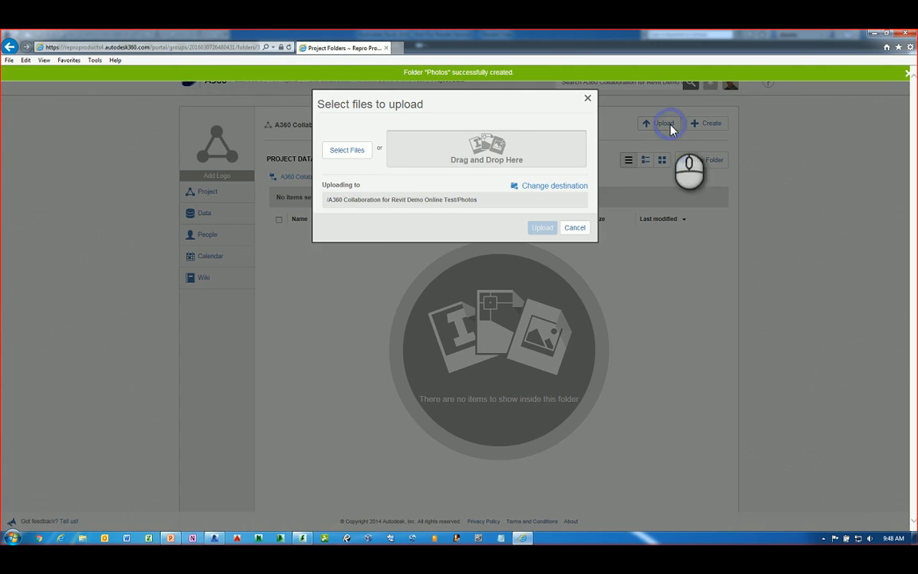
click(349, 151)
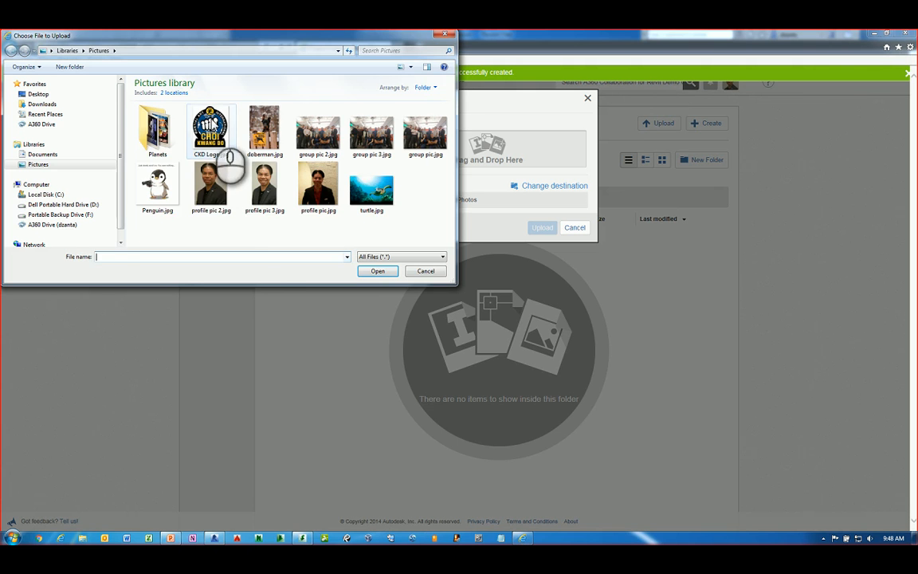
click(211, 128)
ctrl+click(164, 186)
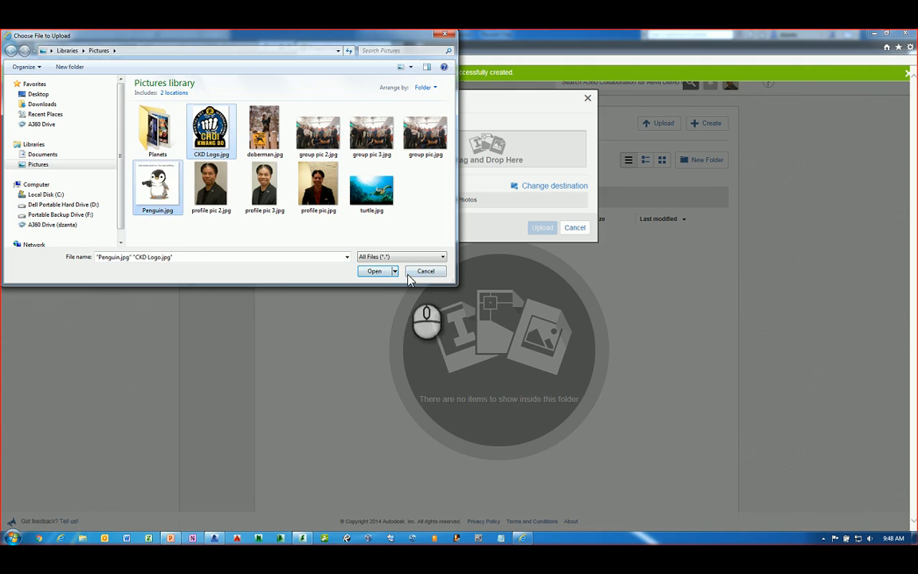
click(376, 271)
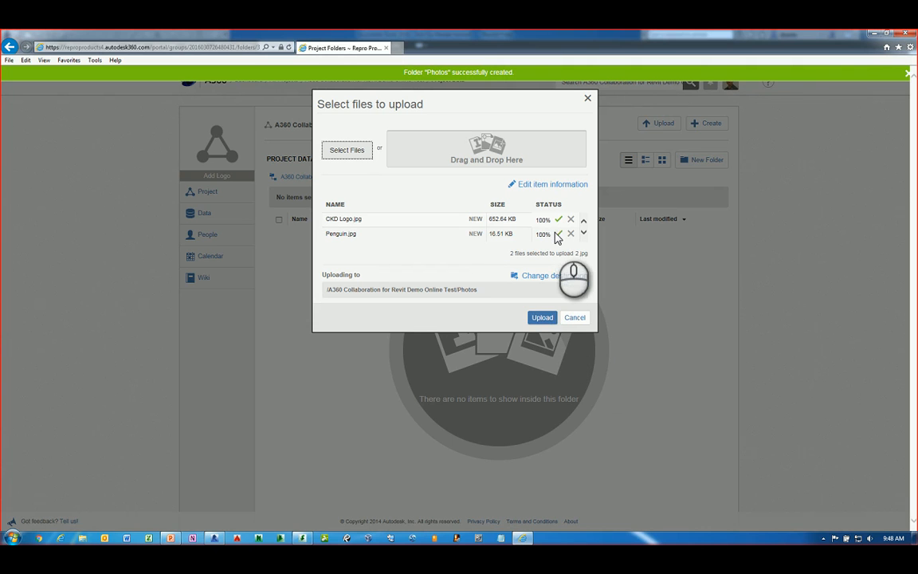
click(545, 321)
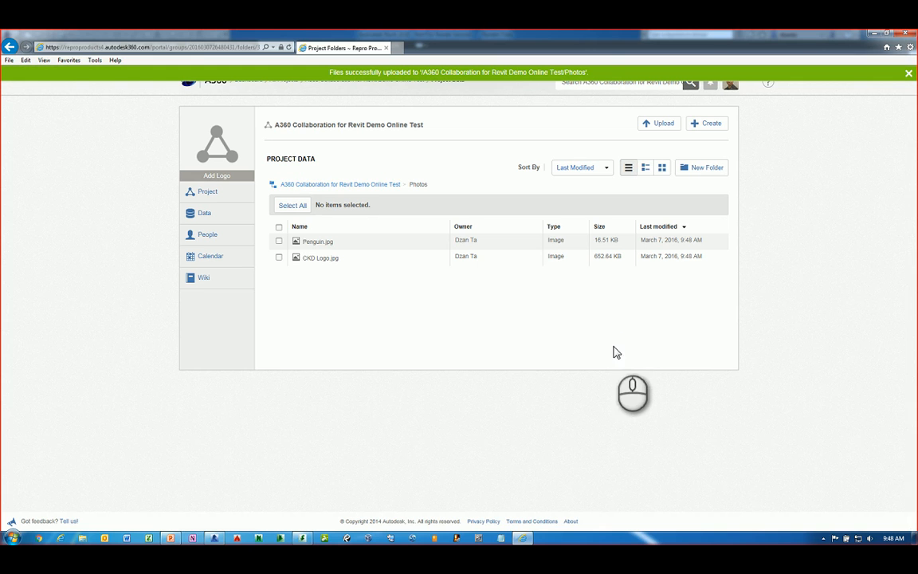
click(169, 538)
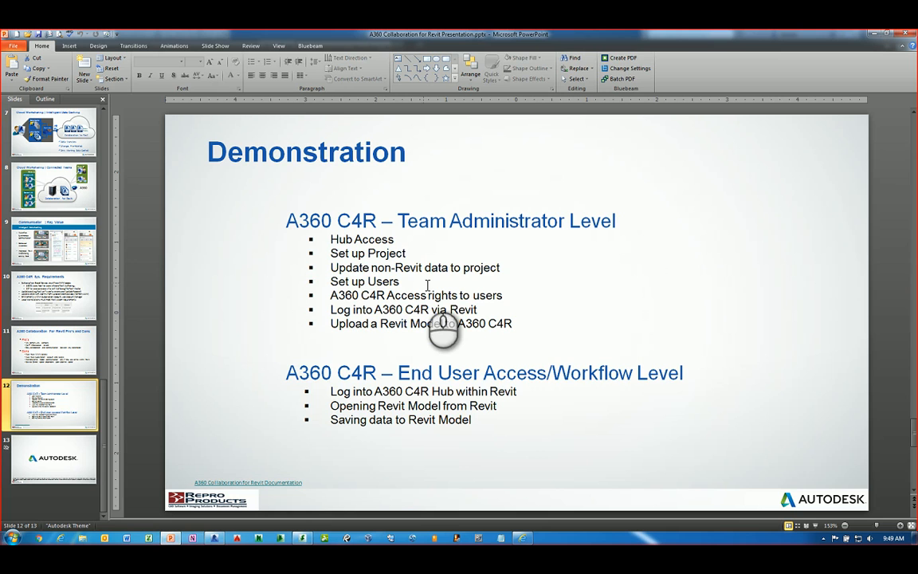
Minimize PowerPoint and the browser so Revit's Recent Files screen is in front
click(870, 36)
click(873, 36)
click(644, 342)
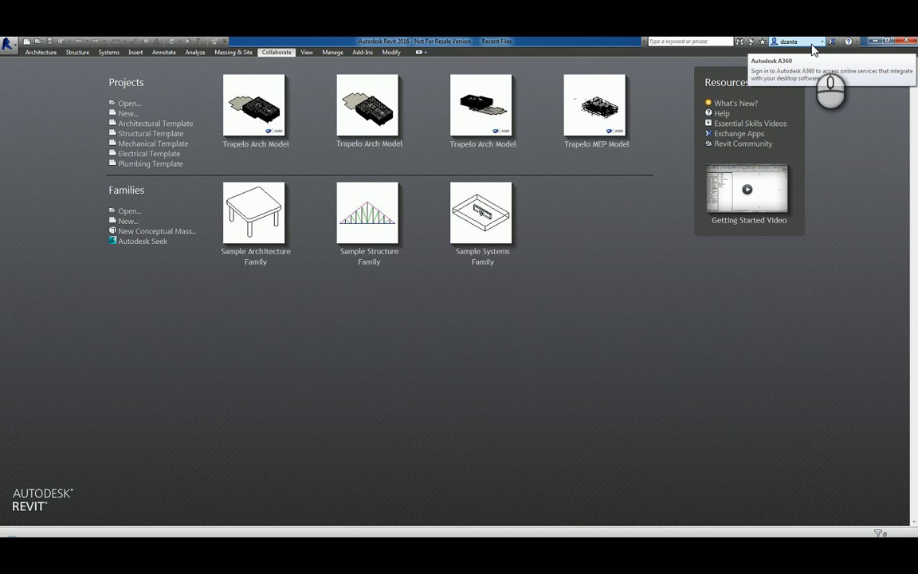
Check the Autodesk 360 sign-in, then view the General settings in Revit's Options
click(812, 46)
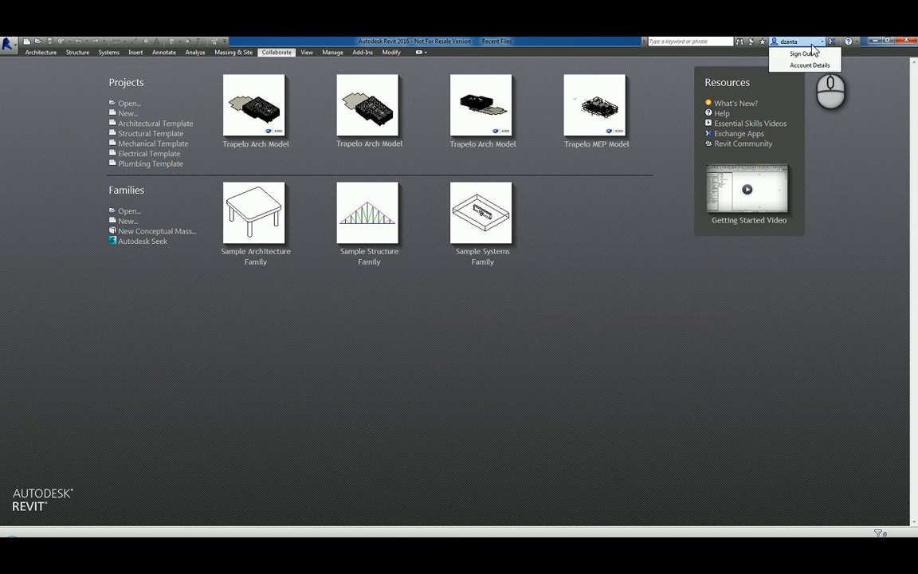
click(811, 44)
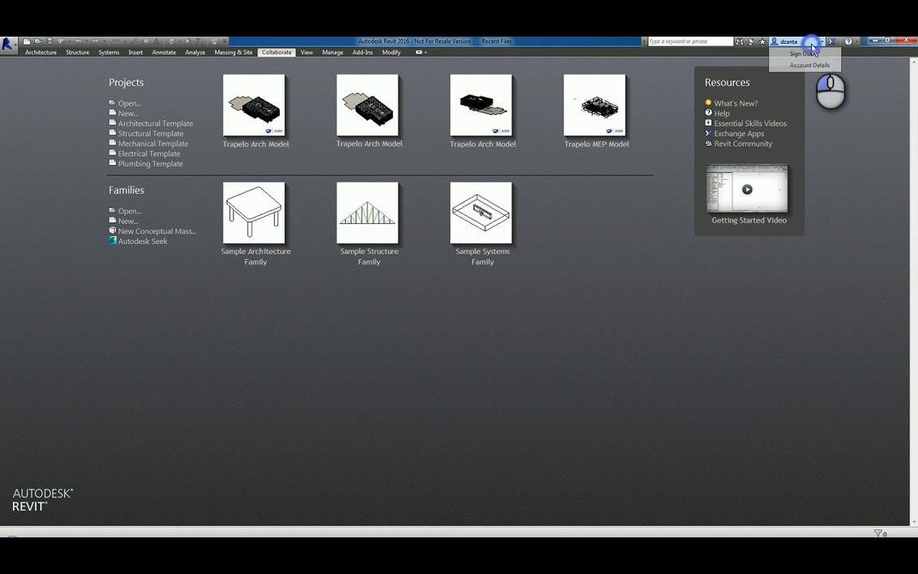
click(734, 396)
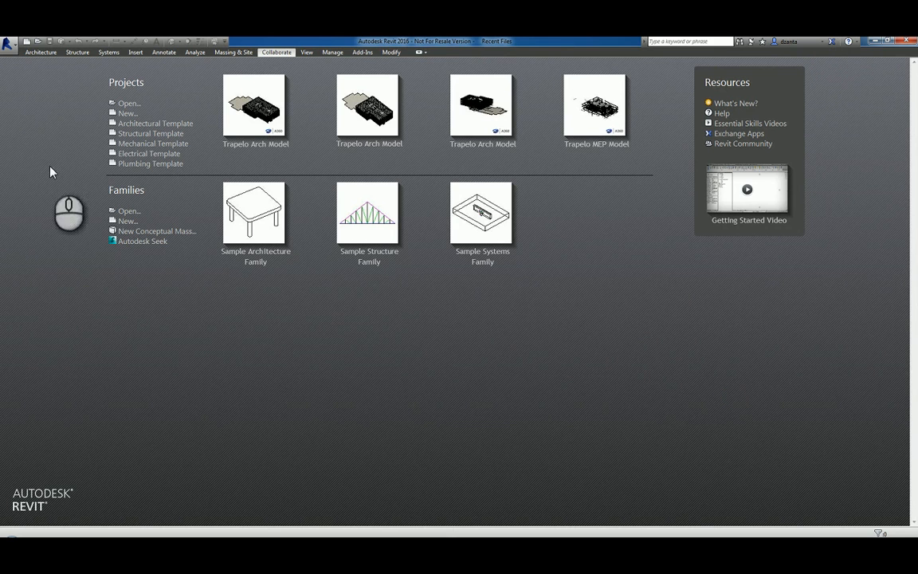
click(10, 46)
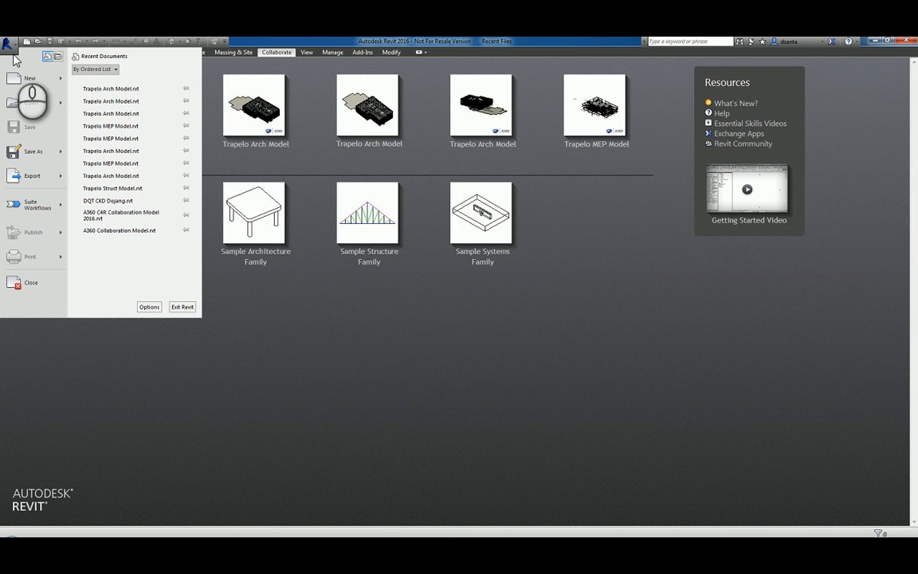
click(149, 307)
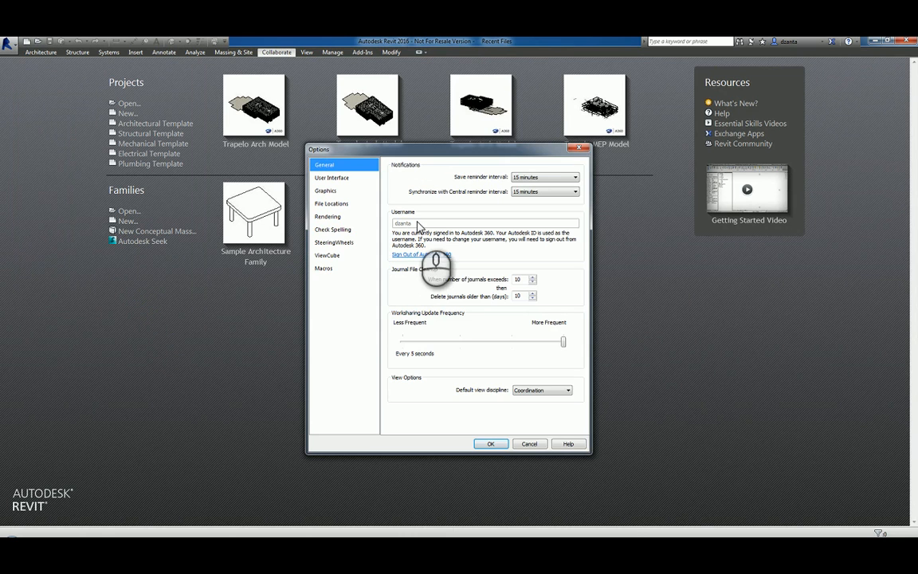
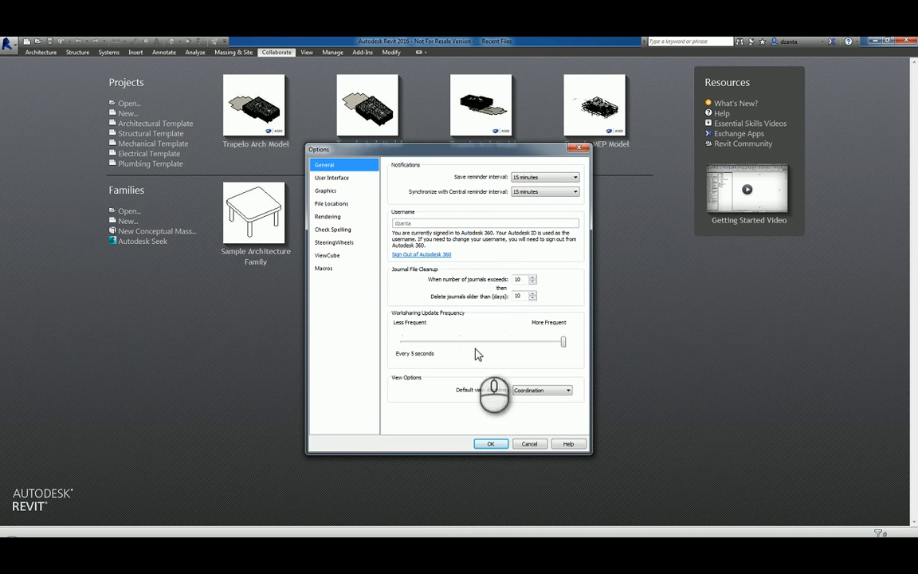
Cancel the Options dialog, leaving all settings unchanged
click(531, 443)
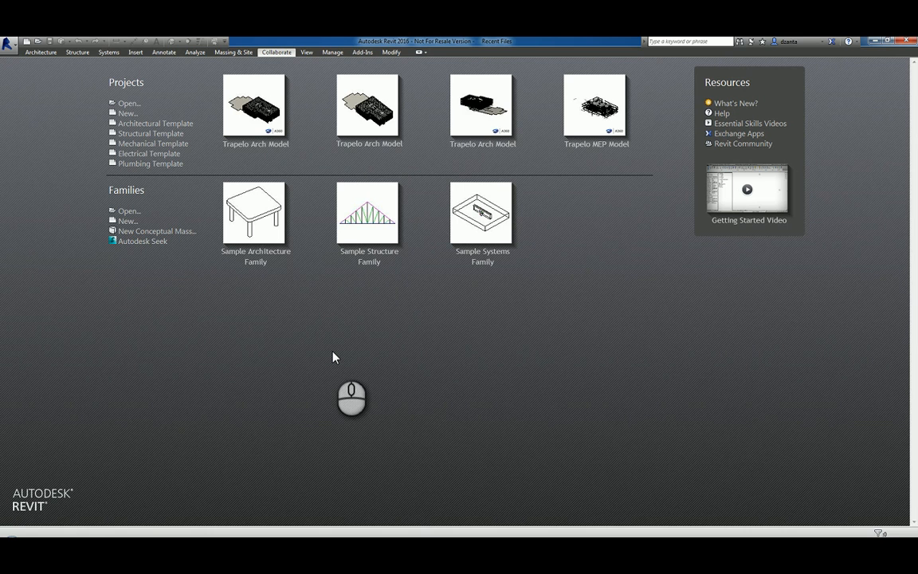
Open Trapelo Arch Model.rvt from the A360 Demo Online Test folder with the default worksets
click(138, 104)
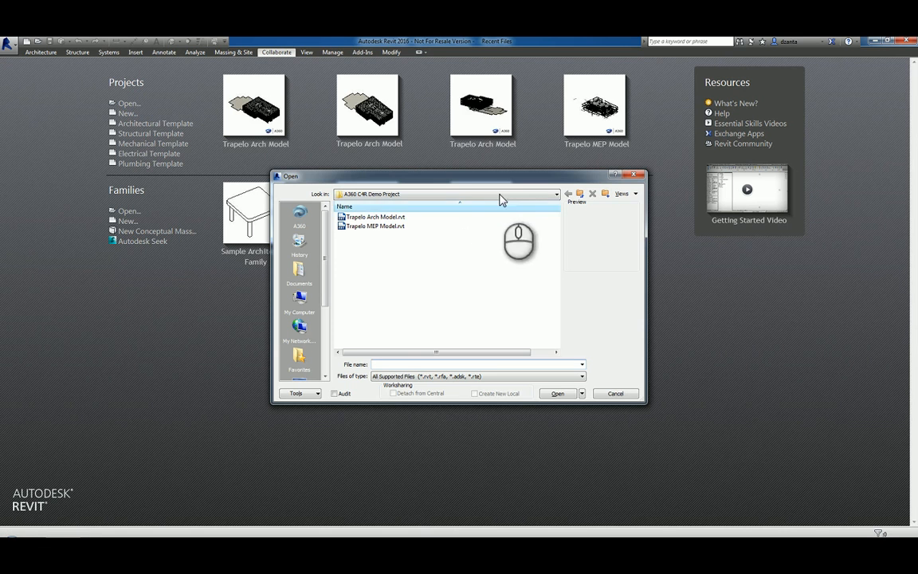
click(300, 216)
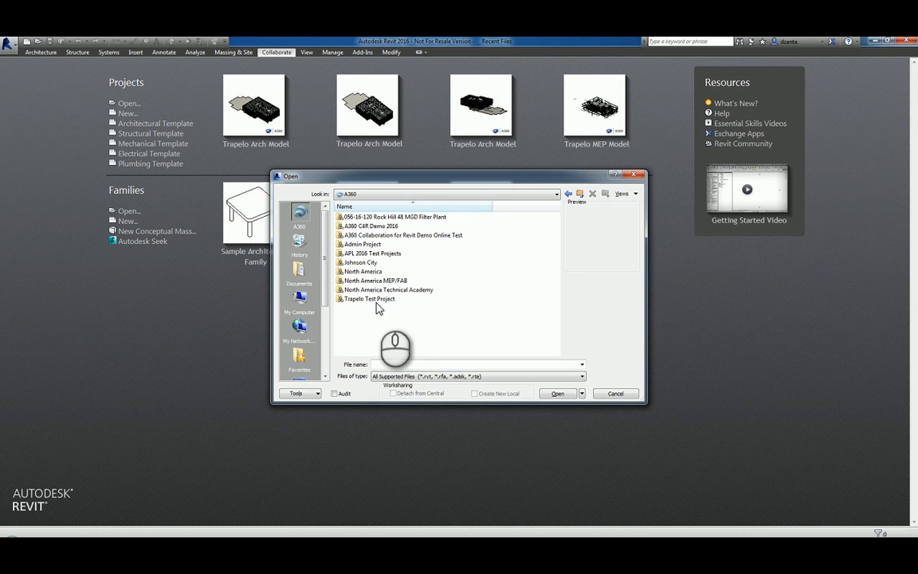
click(378, 235)
click(377, 235)
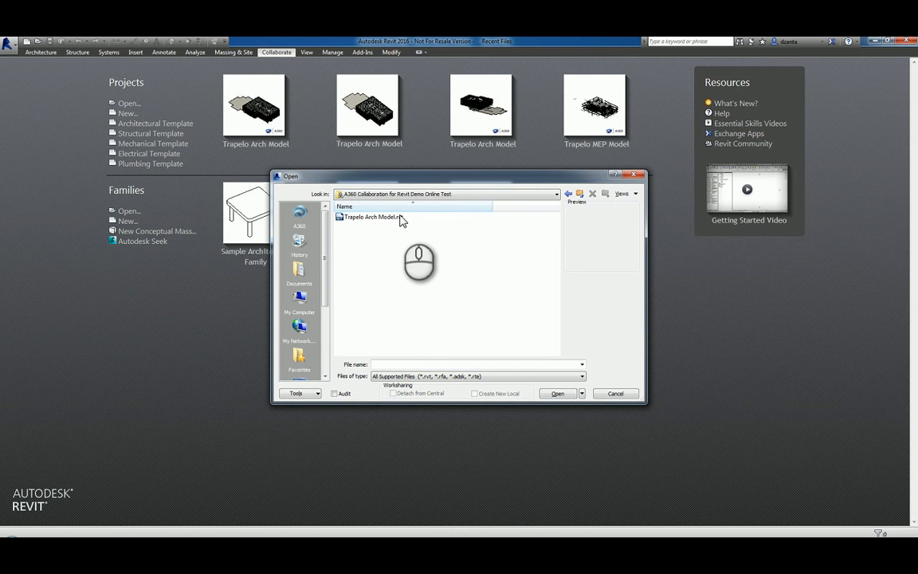
click(398, 220)
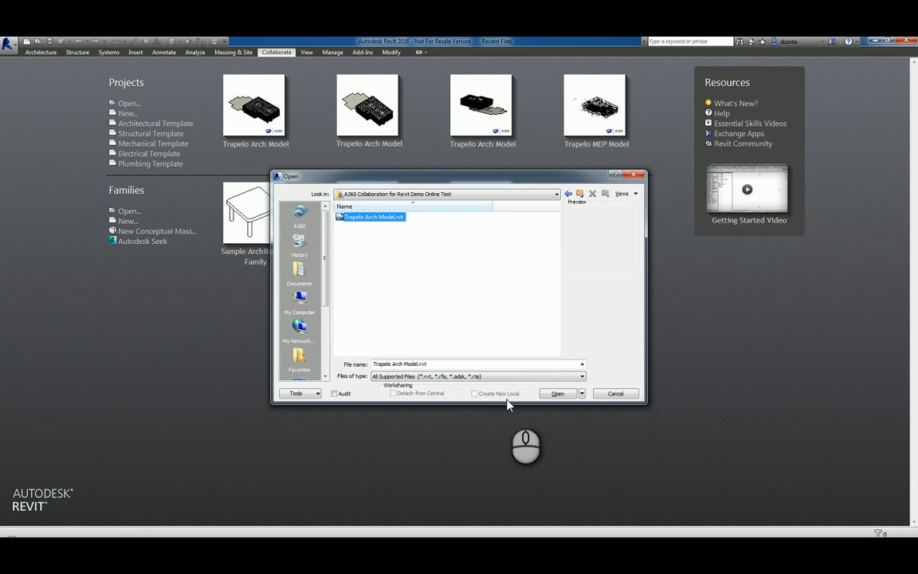
click(582, 394)
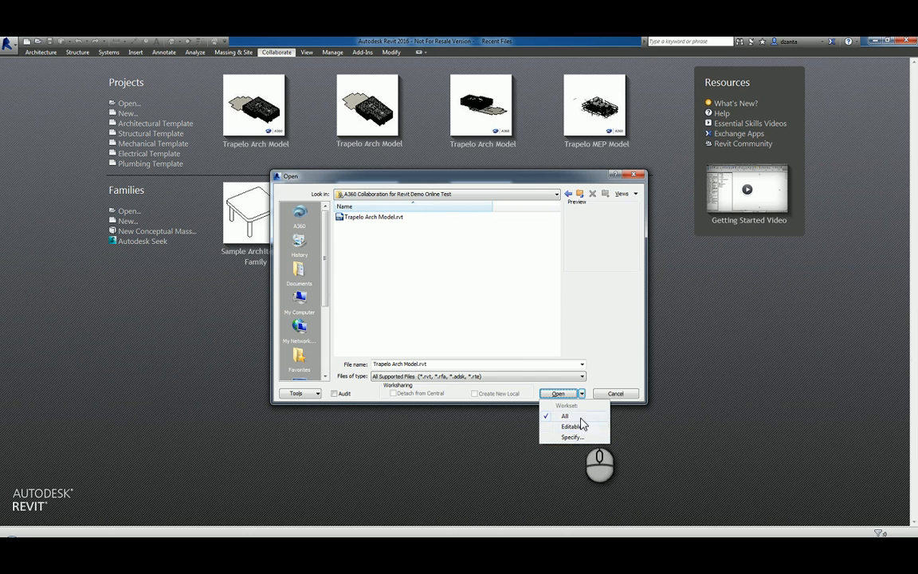
click(606, 358)
click(557, 393)
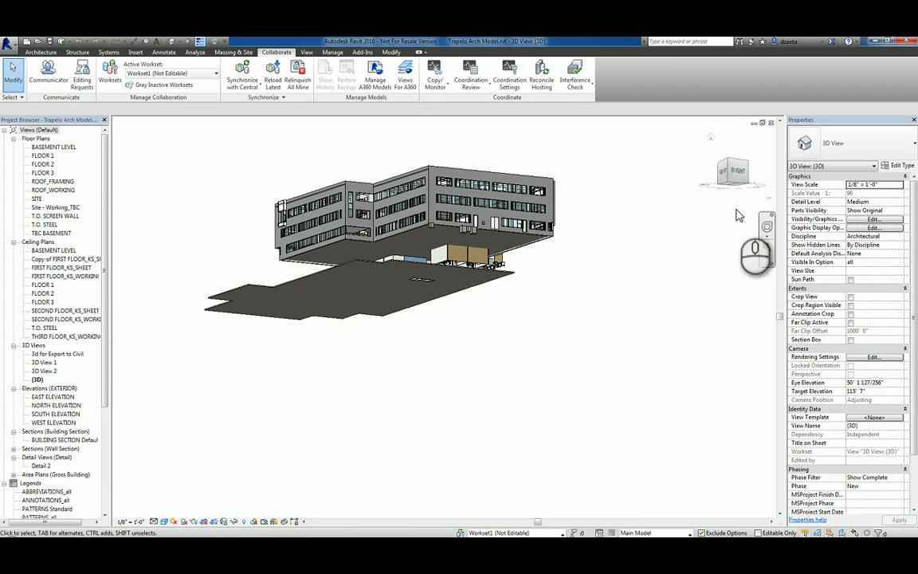
Reset the 3D view to its Home orientation and bring up the Worksets dialog
click(711, 140)
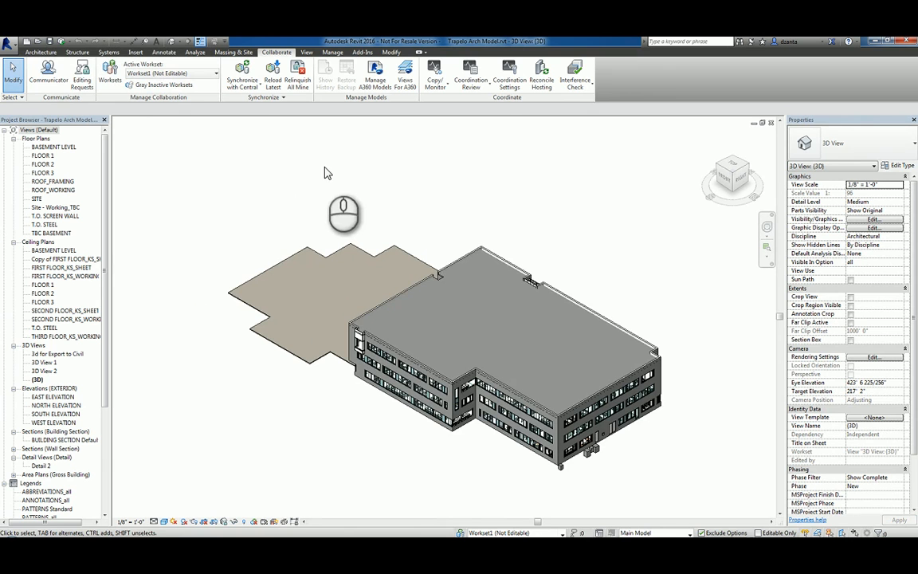
click(113, 80)
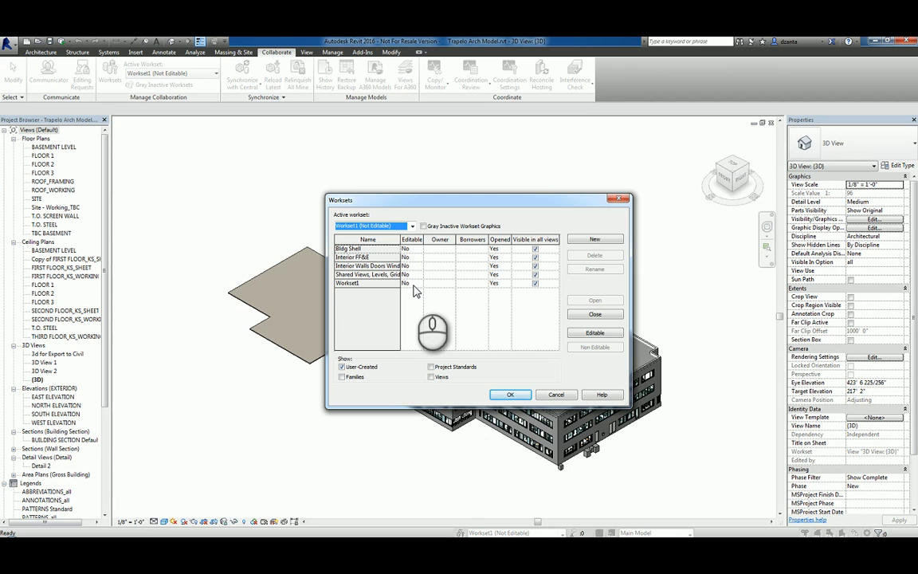
Make the Bldg Shell workset editable (Yes) and confirm the Worksets dialog
click(418, 249)
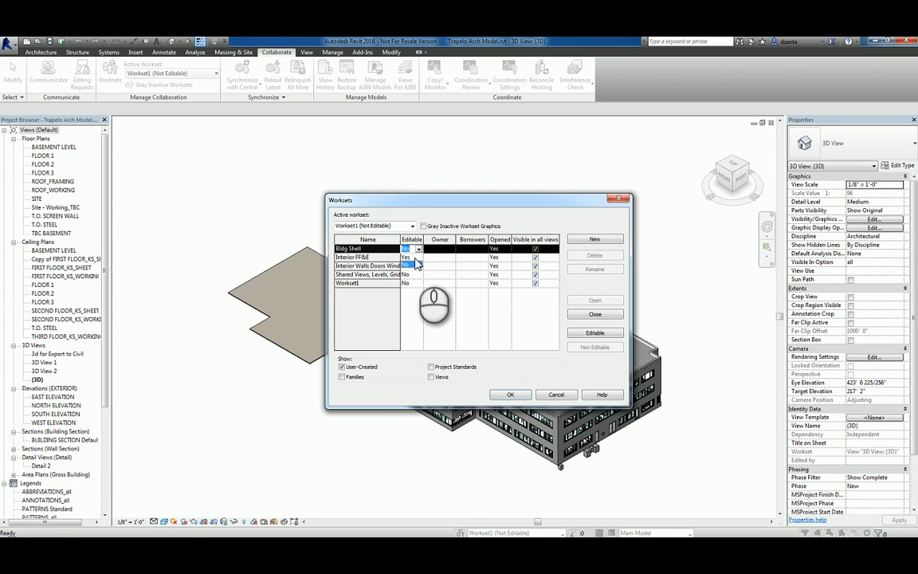
click(411, 258)
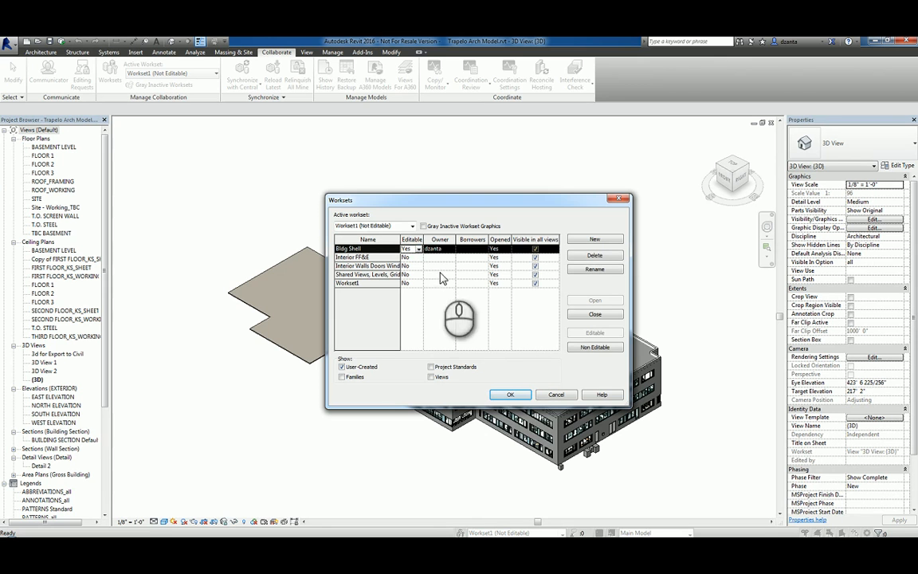
click(508, 395)
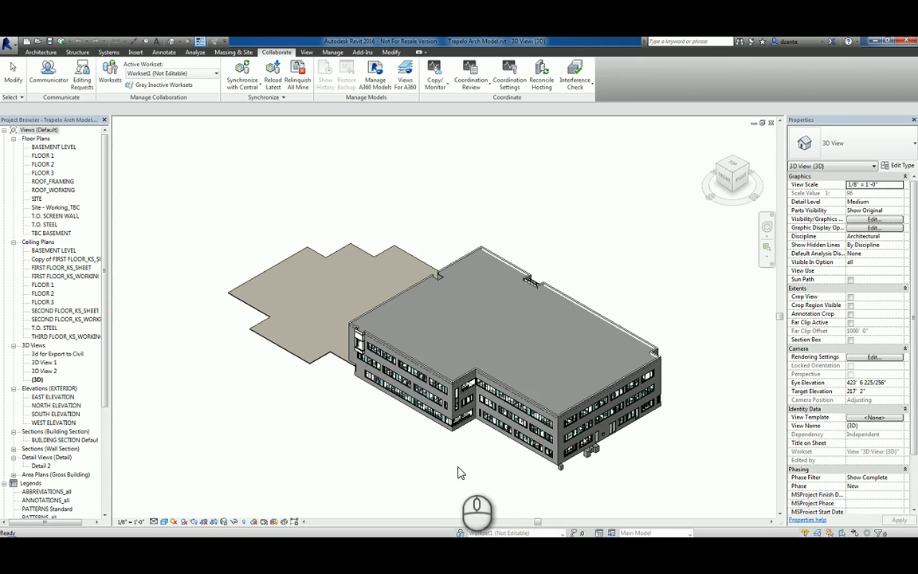
Move the long precast wall and the short return wall to Bldg Shell, then save
click(487, 385)
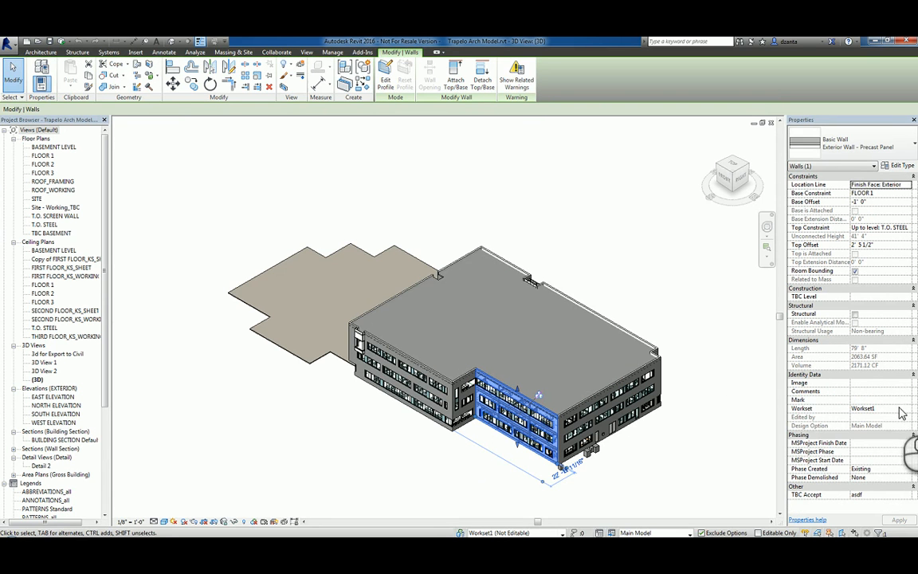
click(905, 408)
click(876, 417)
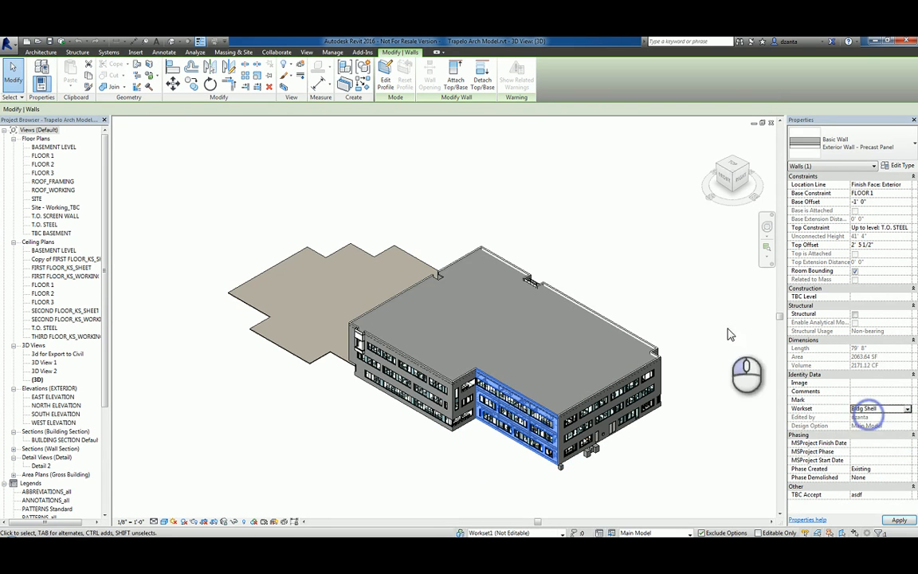
click(471, 370)
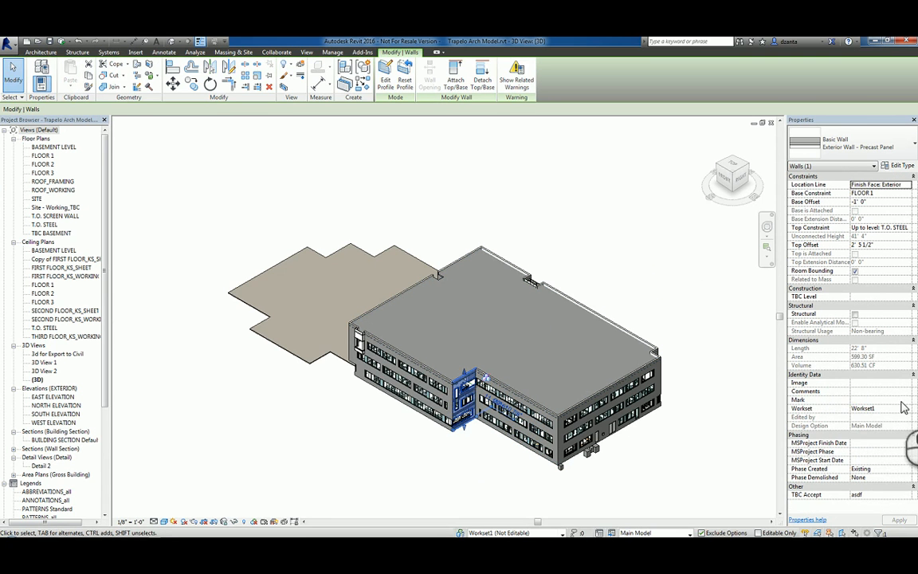
click(905, 408)
click(853, 417)
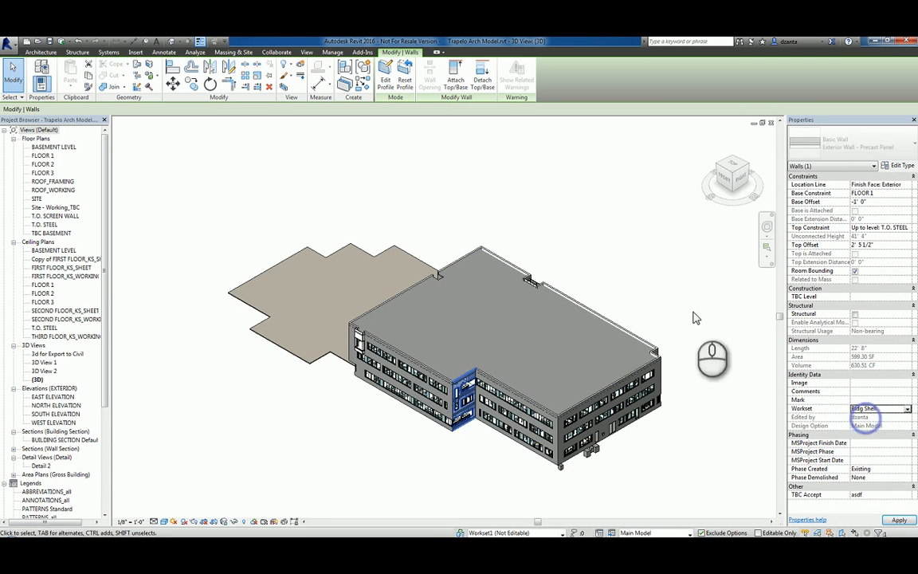
click(453, 172)
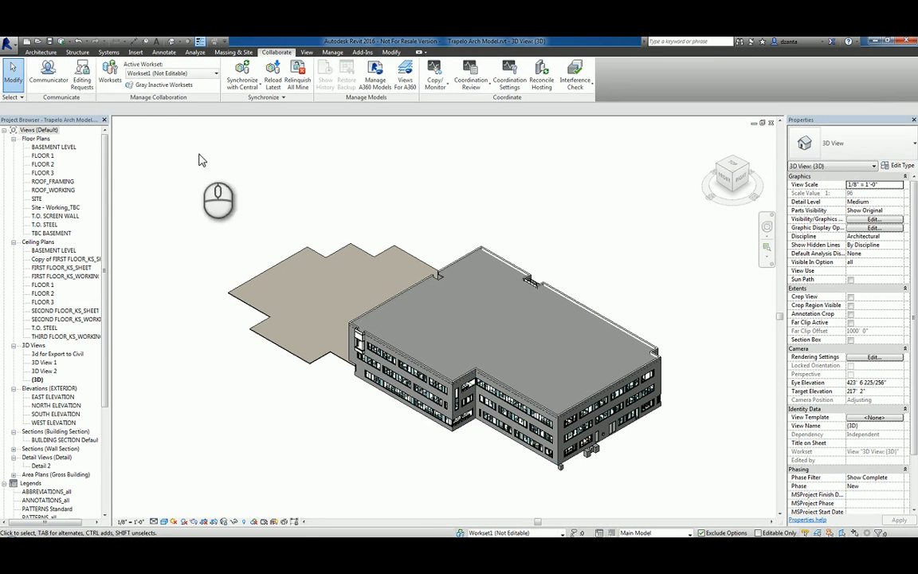
click(49, 40)
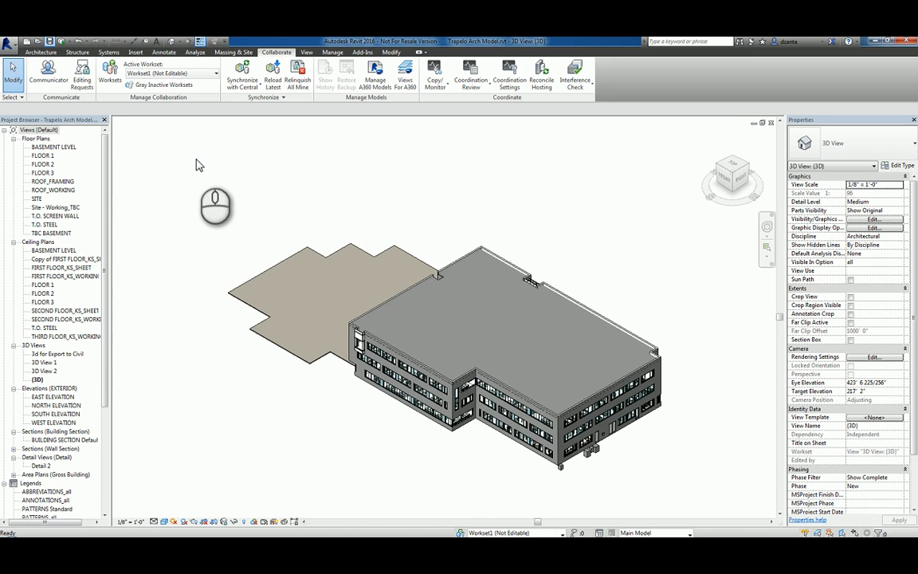
Synchronize with the A360 central model, then close it, relinquishing elements and worksets
click(62, 42)
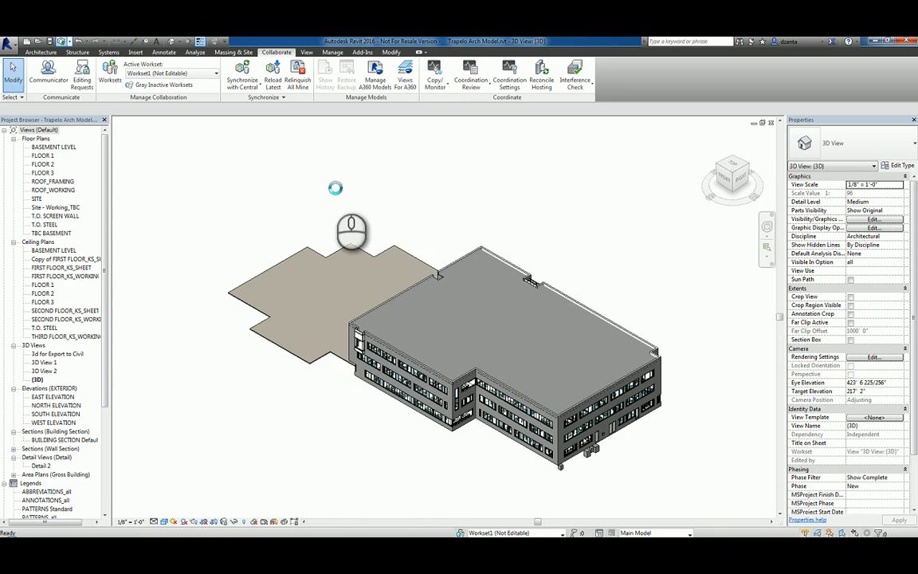
click(390, 241)
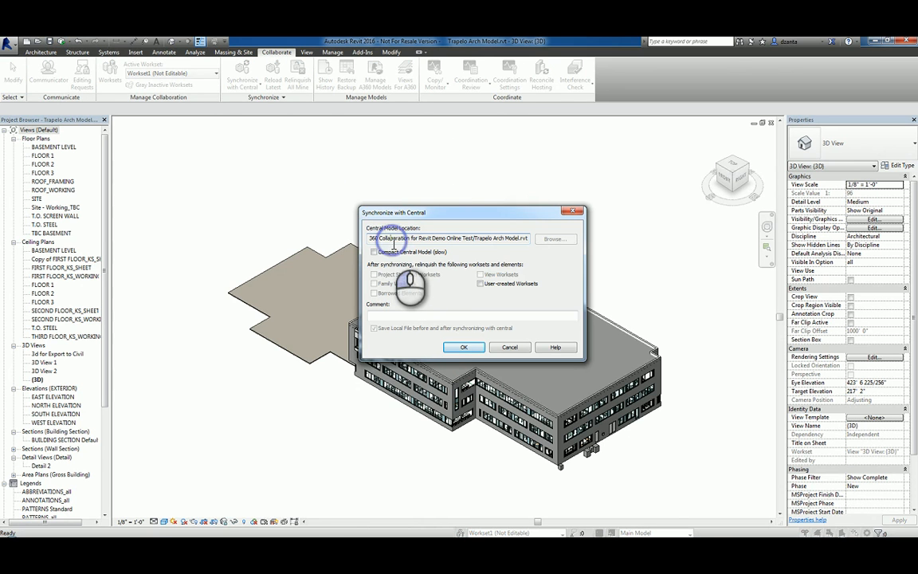
key(Home)
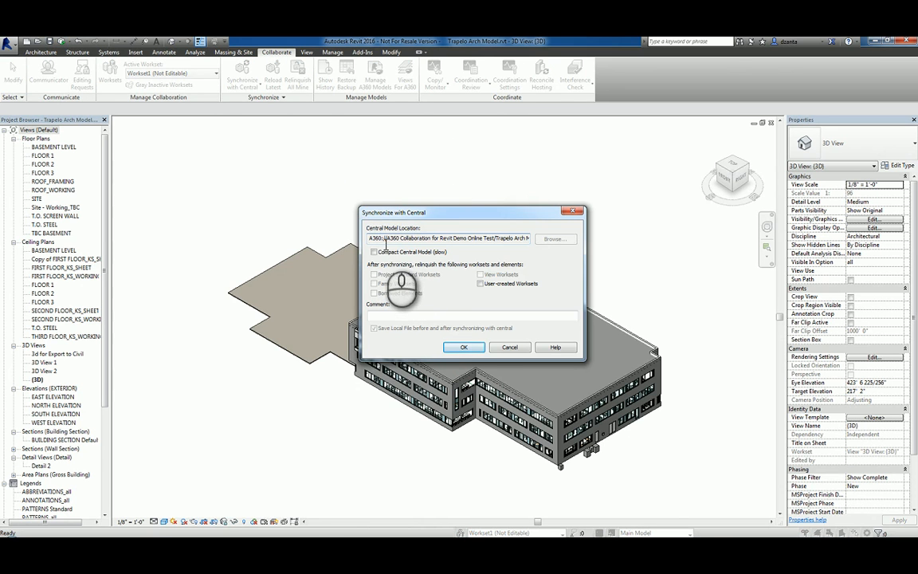
click(464, 347)
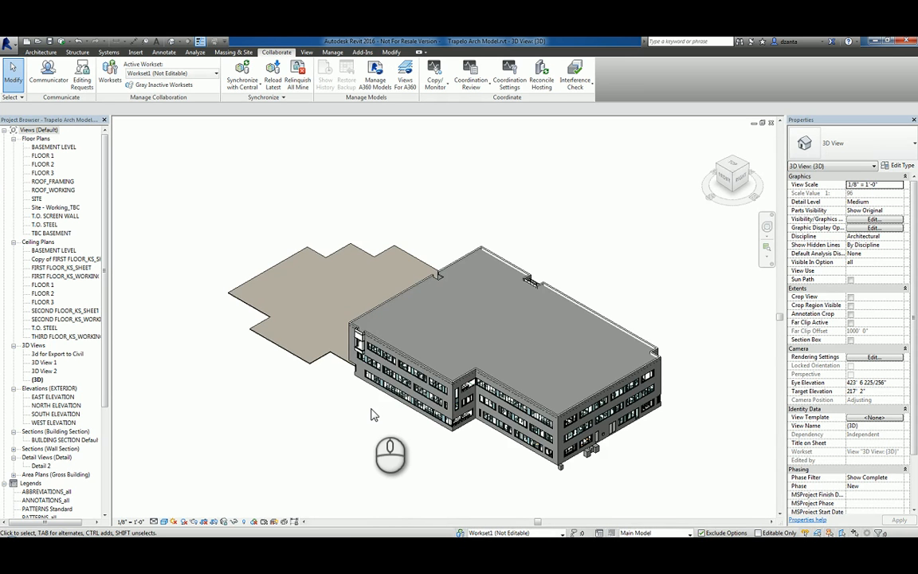
click(771, 124)
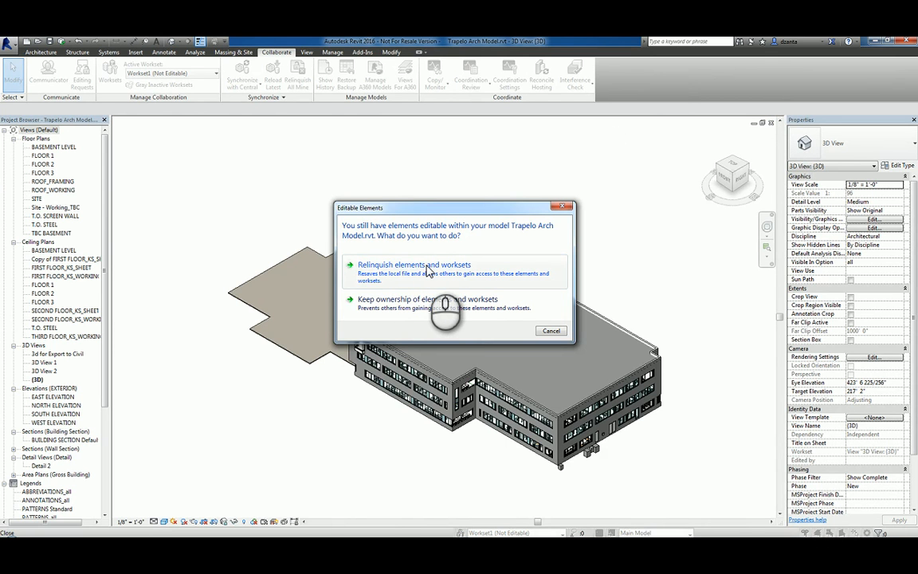
click(392, 266)
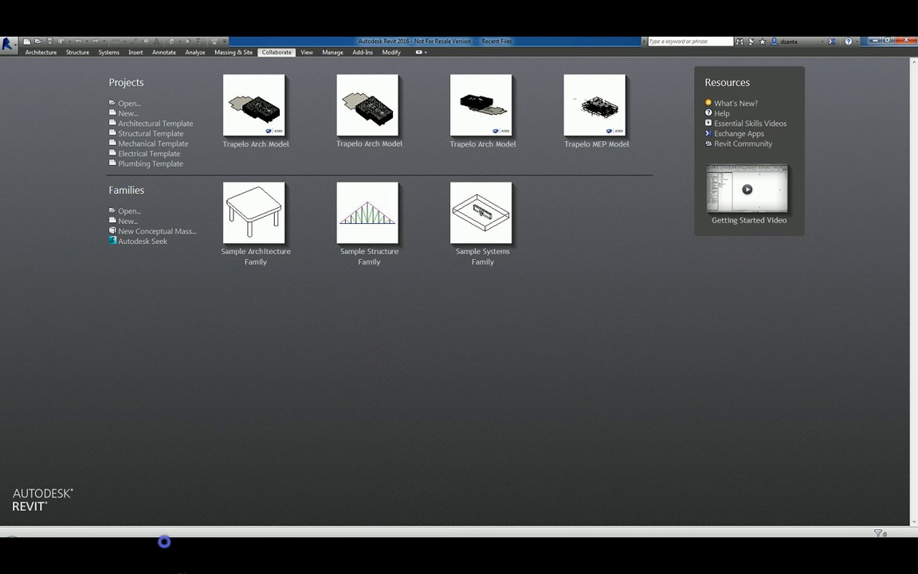
Bring the PowerPoint presentation forward, then minimize it to get back to Revit
click(165, 542)
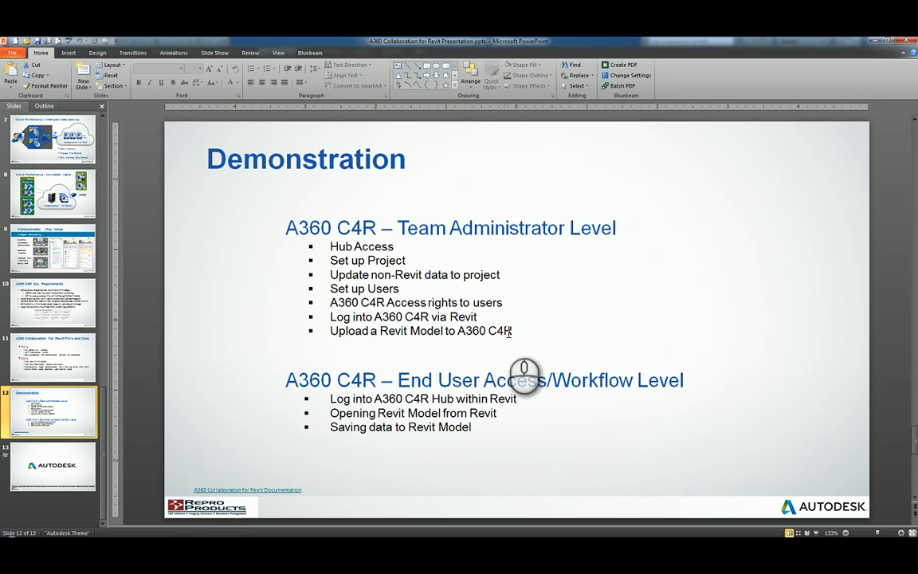
click(874, 39)
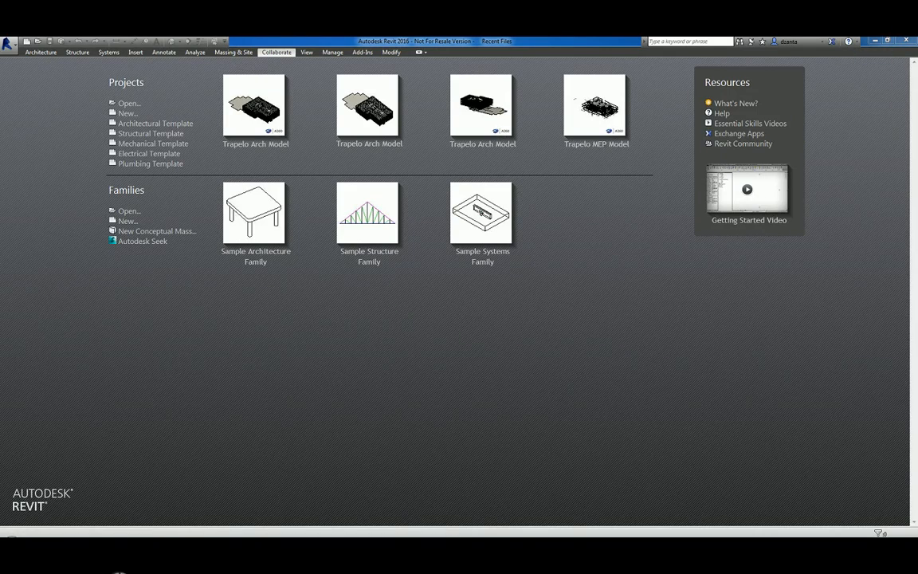
In a new browser tab, open the Gmail invitation email and follow its link to the Demo Online Test project
click(517, 545)
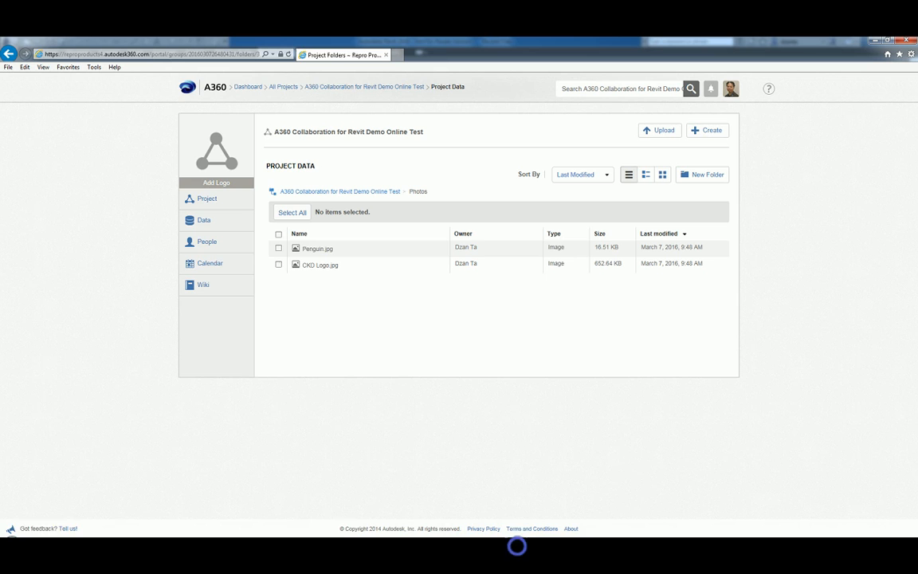
click(397, 55)
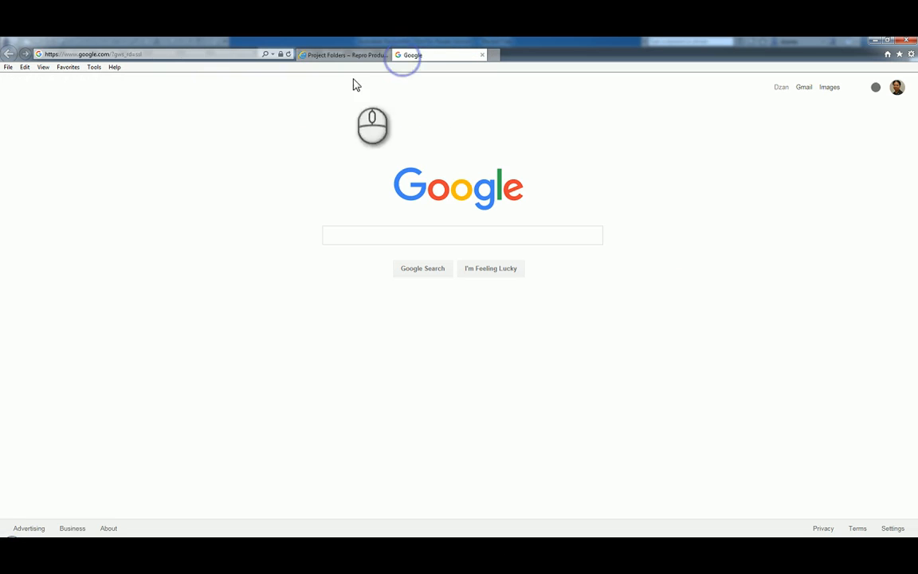
click(808, 88)
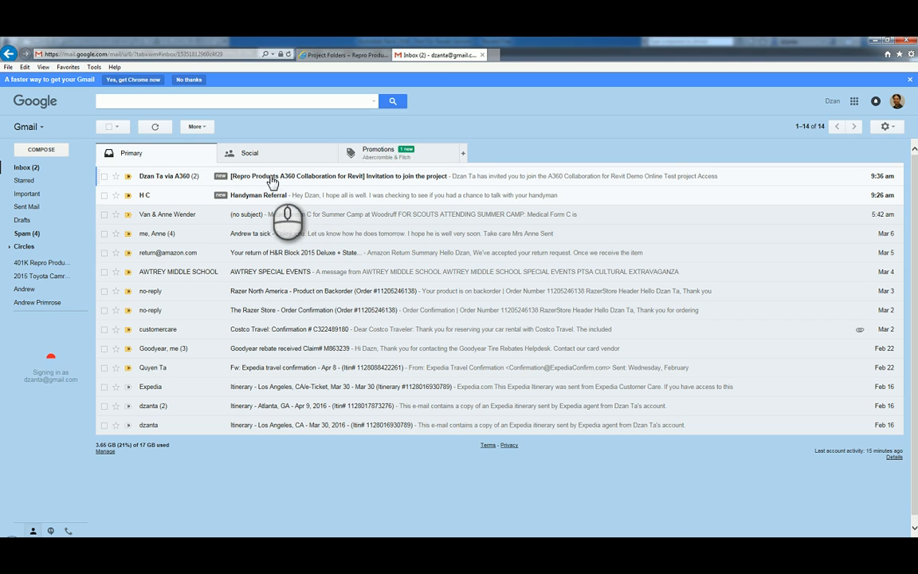
click(275, 179)
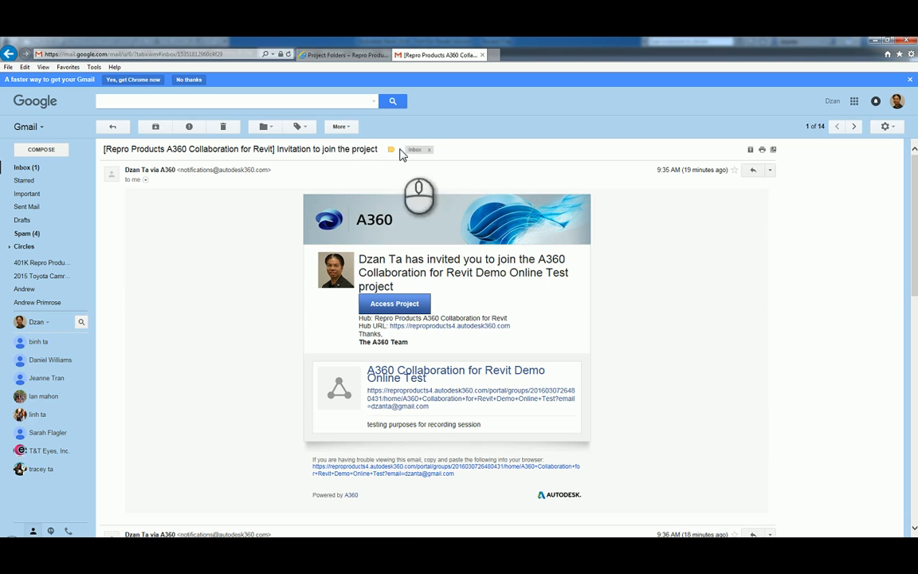
click(410, 306)
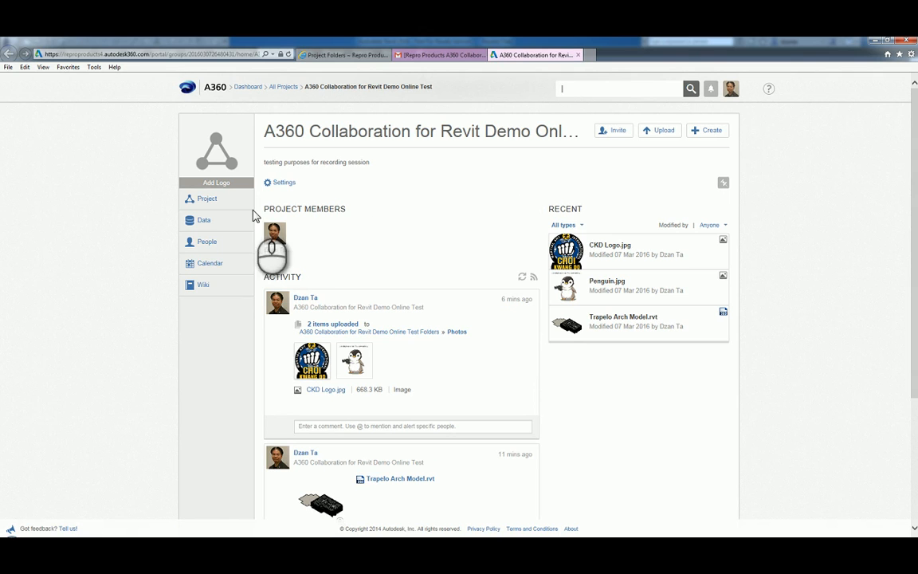
Review the project's People list, including its Requests and Invited tabs
click(215, 247)
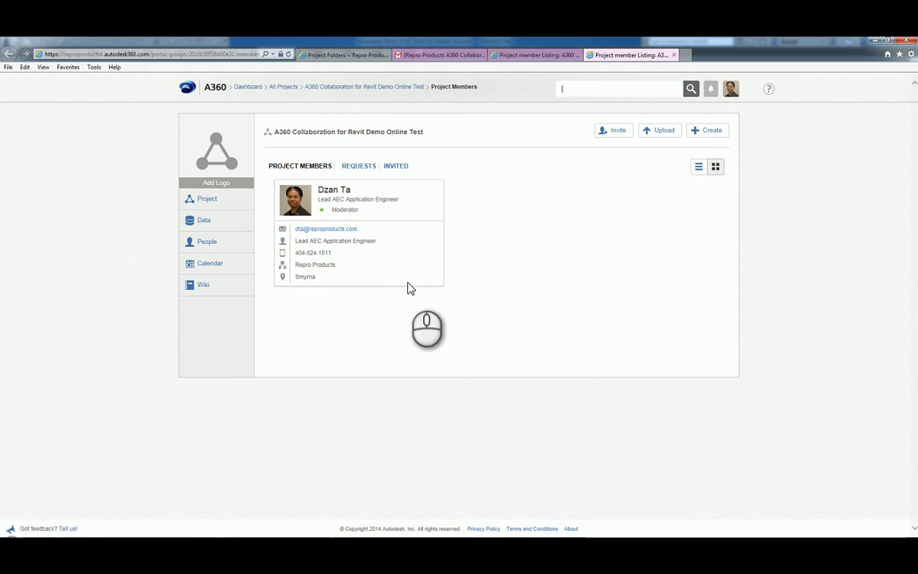
click(360, 167)
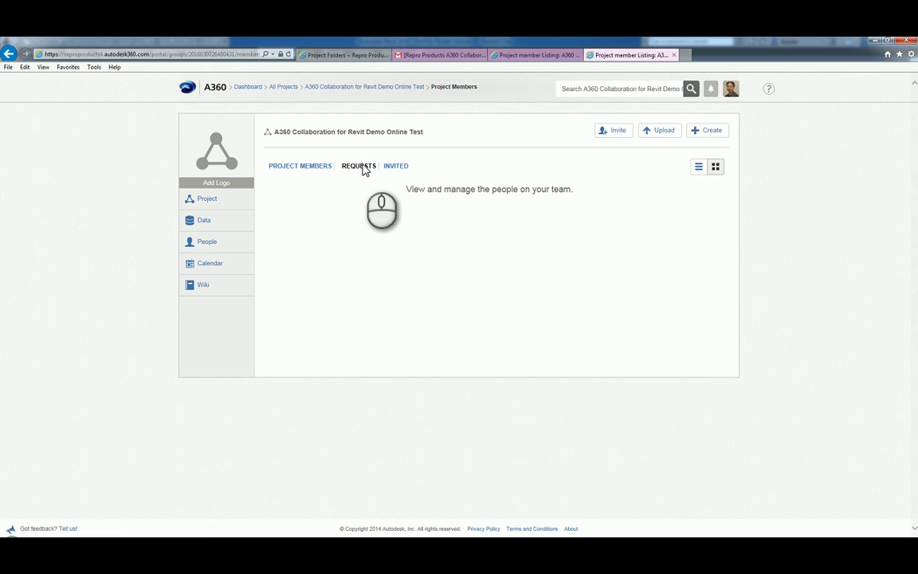
click(392, 168)
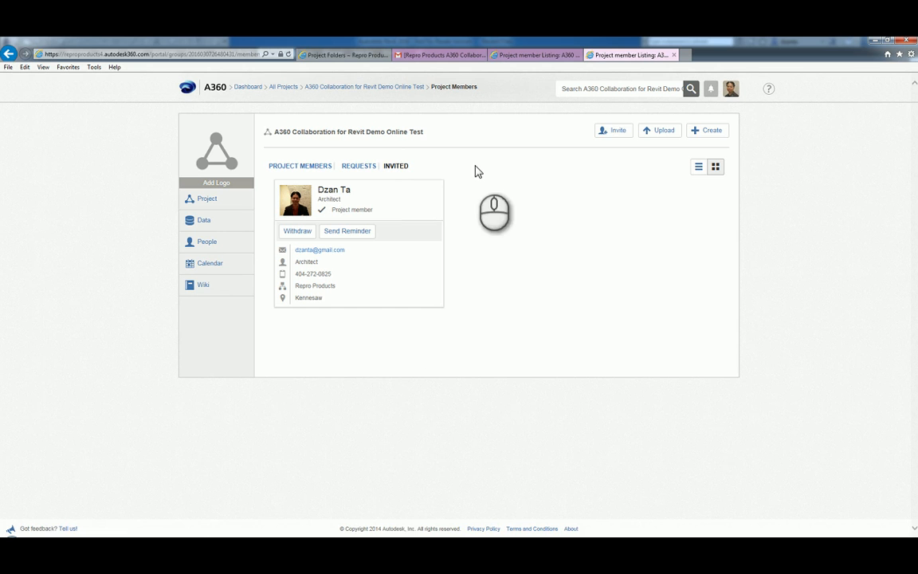
Sign out of A360 and start entering the invited member's username
click(737, 94)
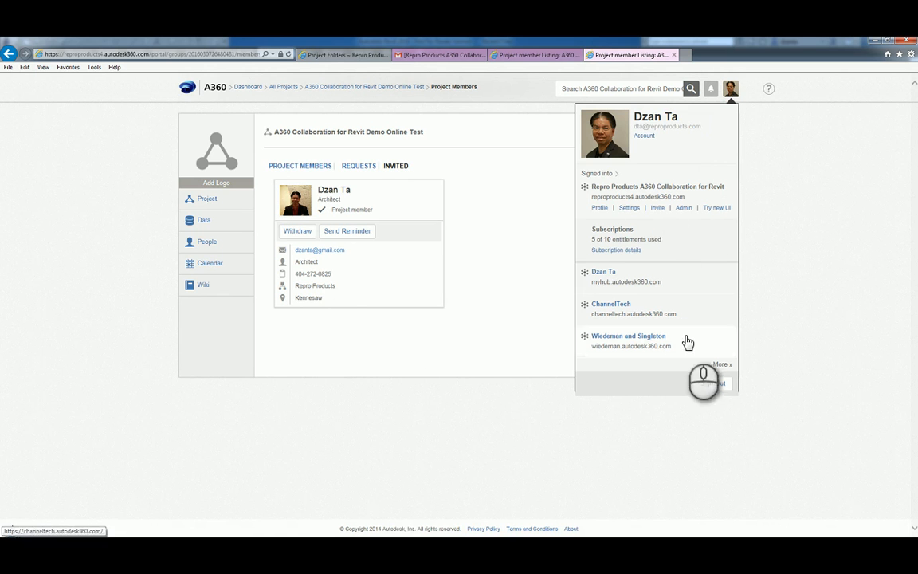
click(709, 386)
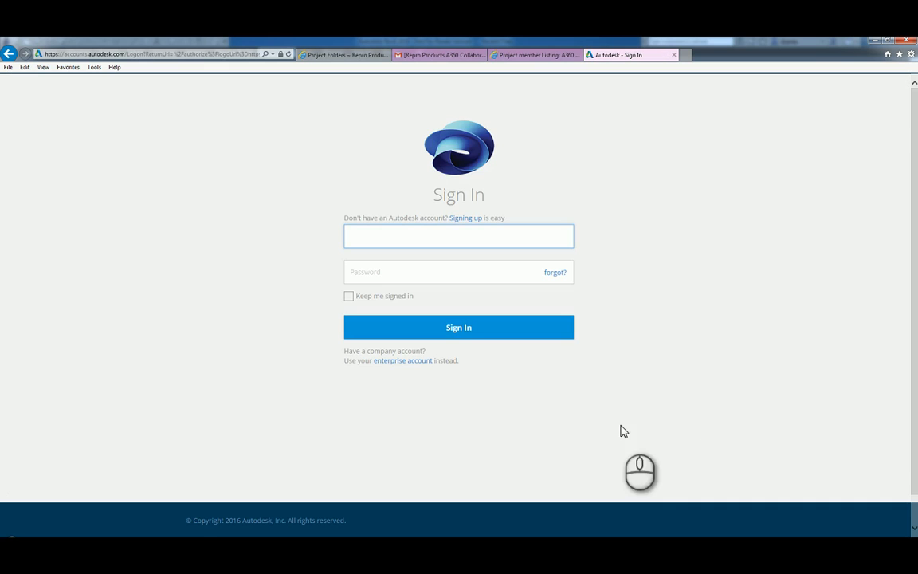
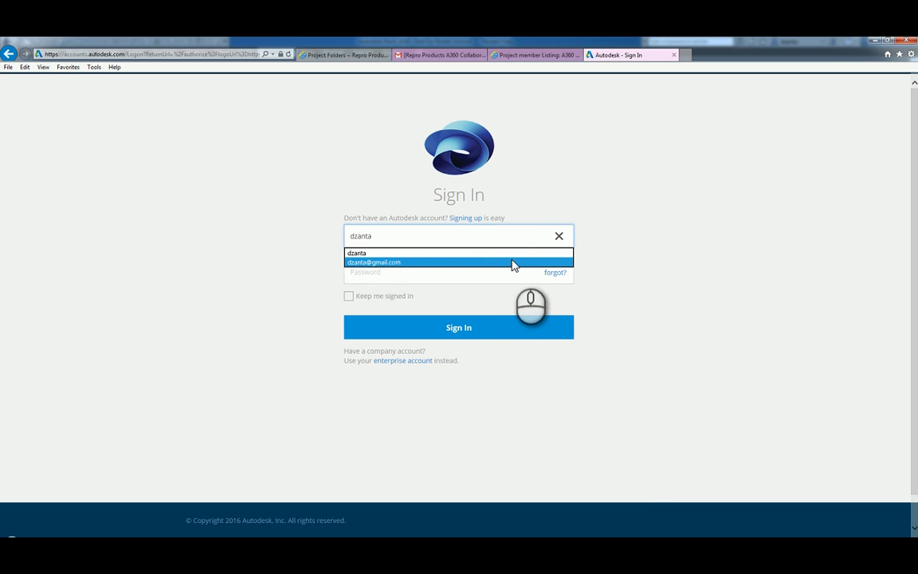
Sign back in with the saved account, close the old tabs, and dismiss the error and browser notice
click(508, 262)
click(442, 331)
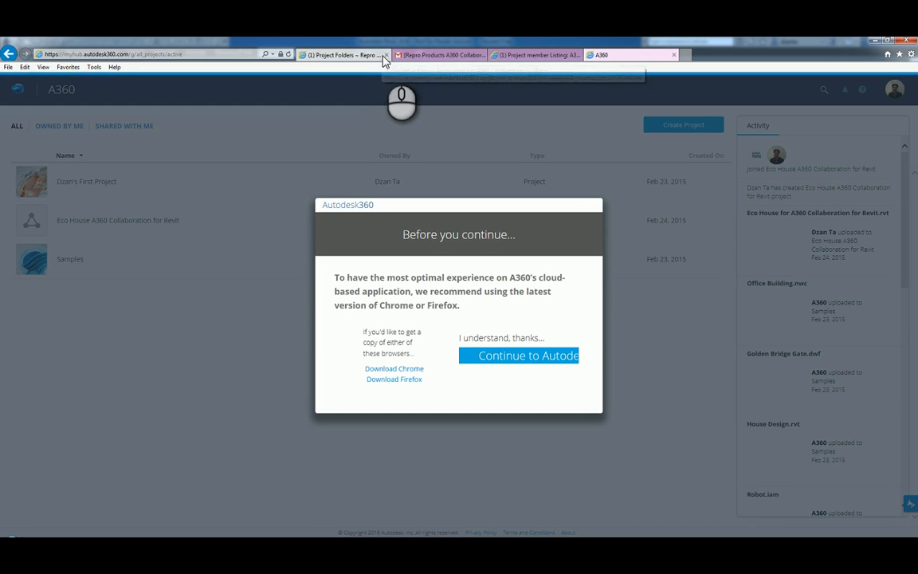
click(386, 55)
click(386, 55)
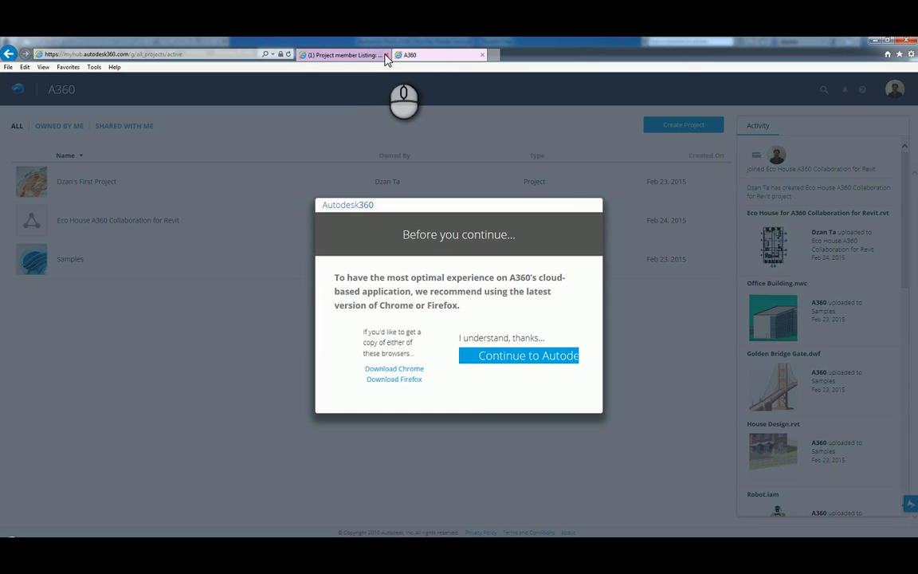
click(380, 56)
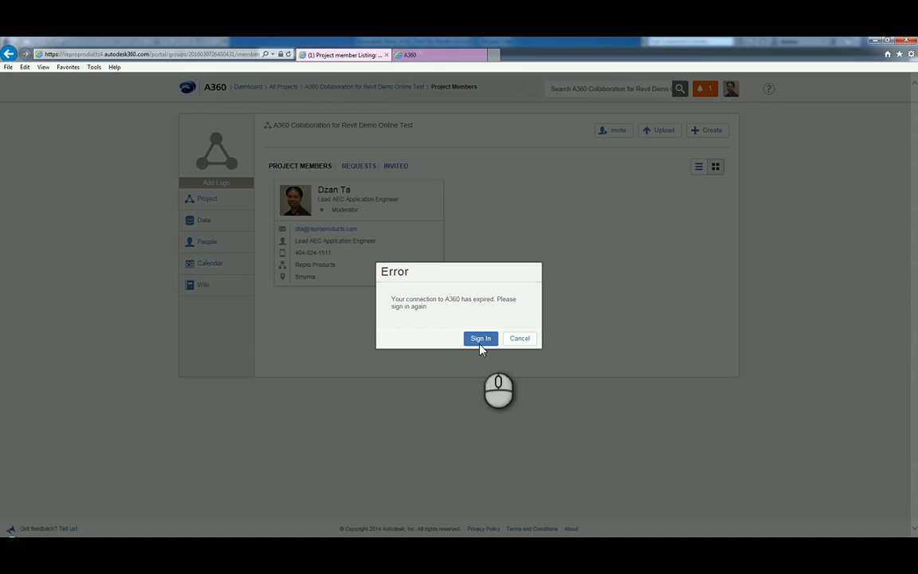
click(519, 339)
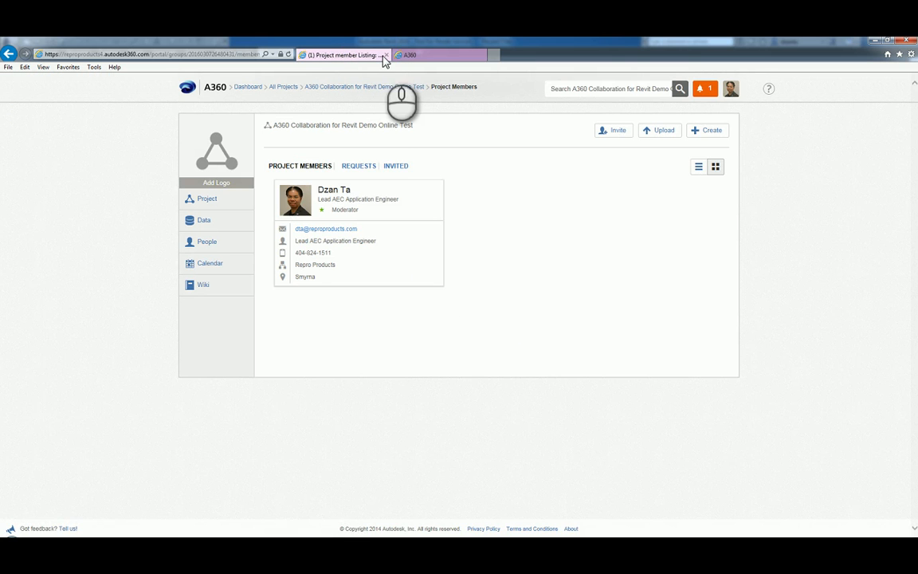
click(384, 55)
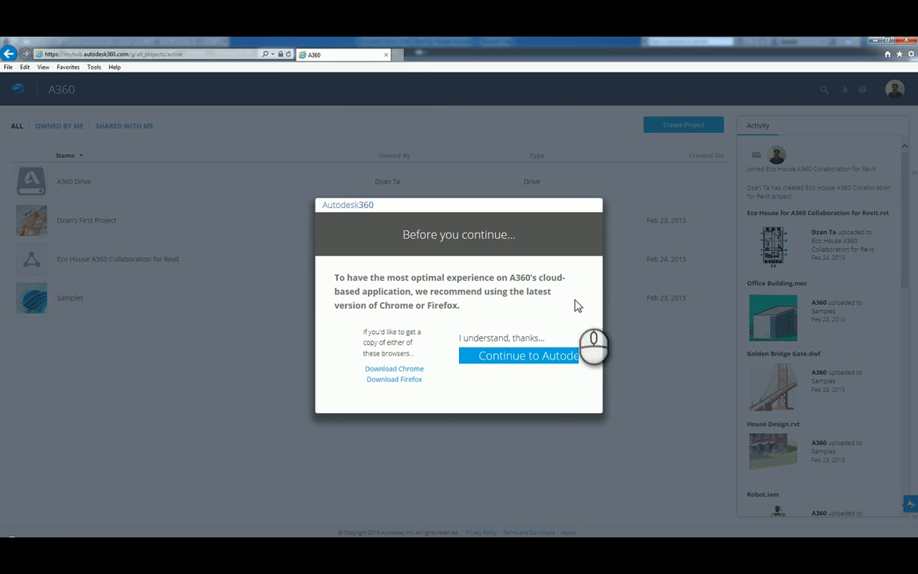
click(566, 359)
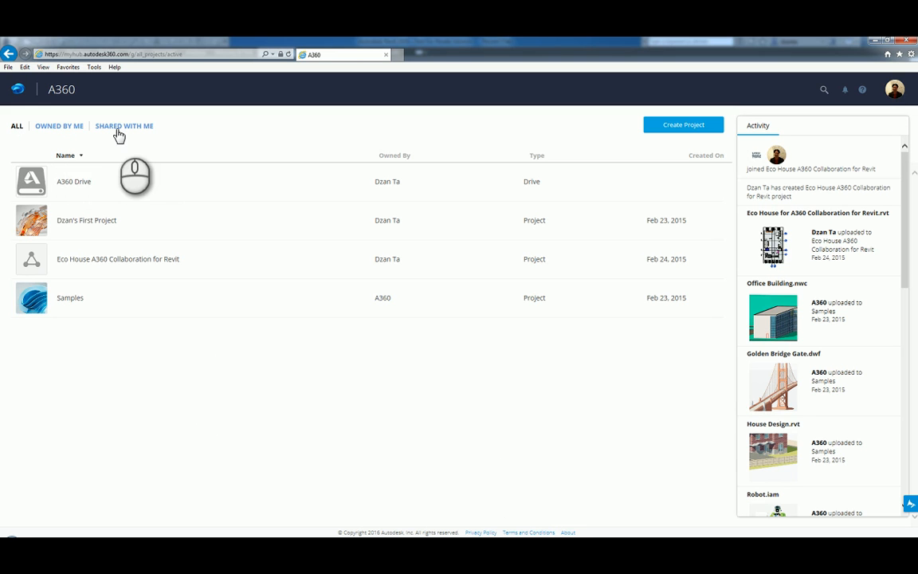
Filter projects by Owned by Me, Shared with Me, then All, and close the browser
click(73, 131)
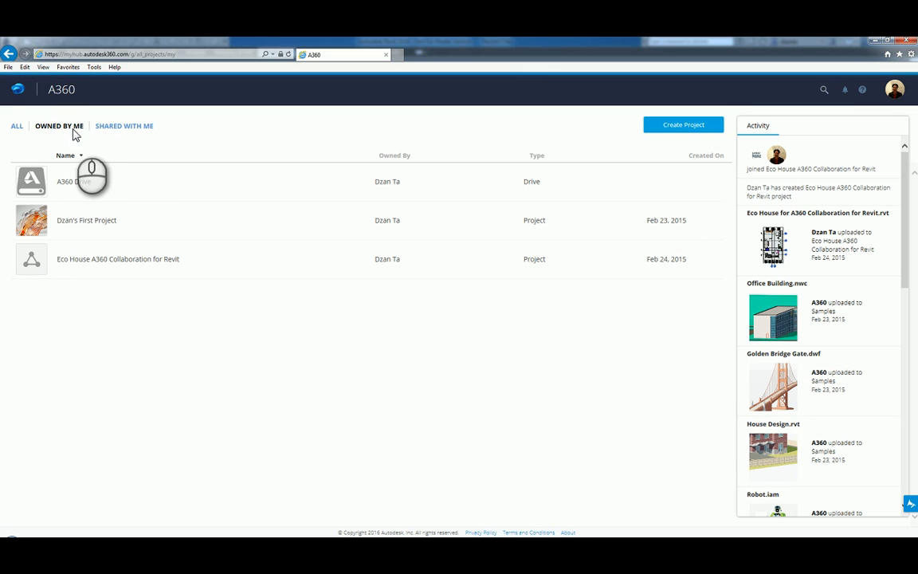
click(107, 128)
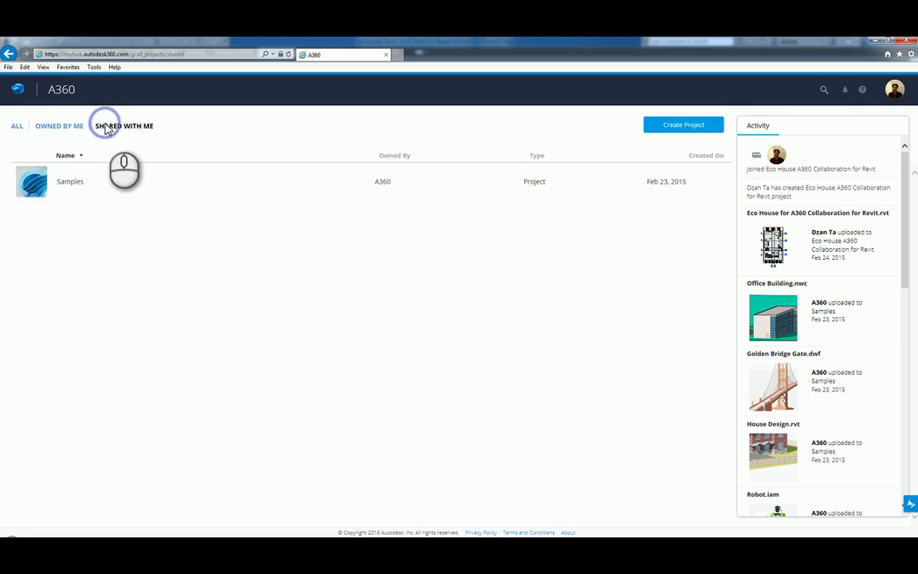
click(18, 126)
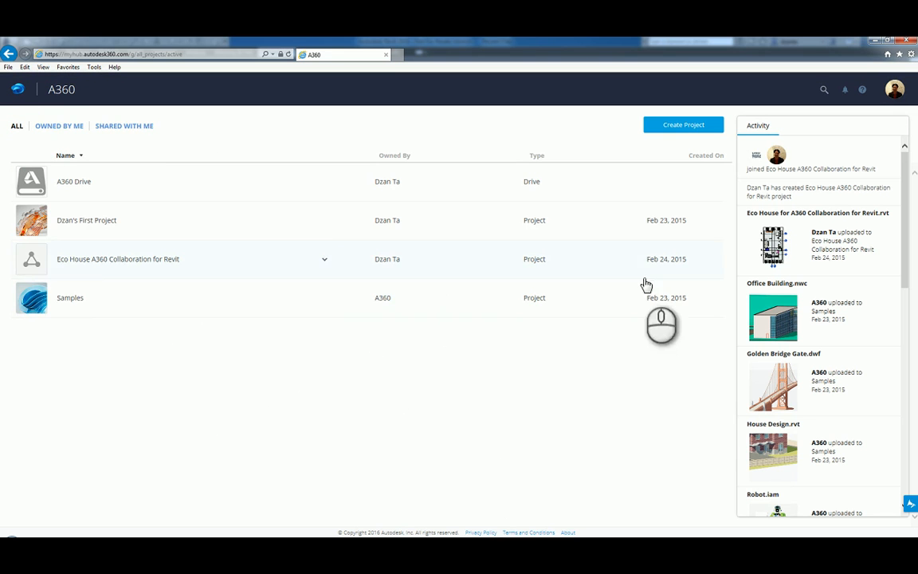
click(906, 42)
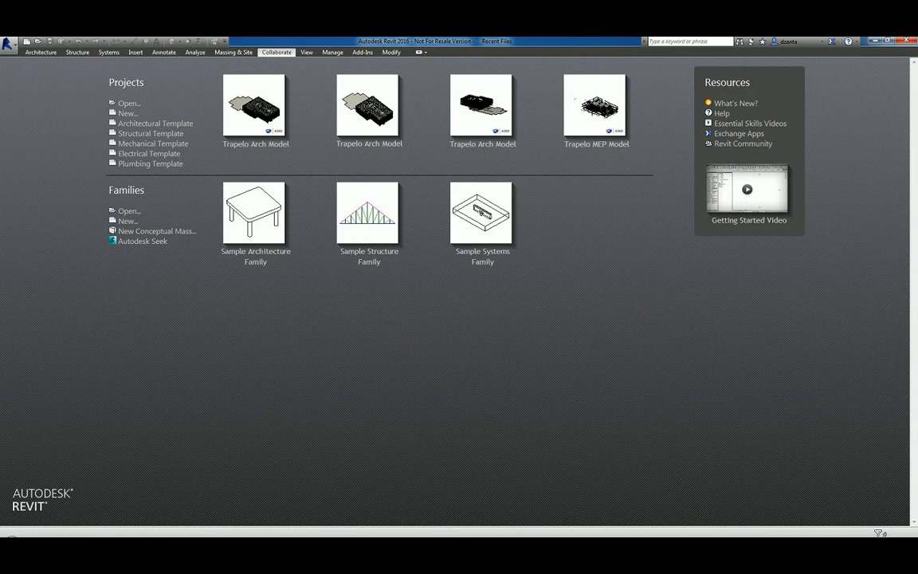
In a new Internet Explorer window, delete the browsing history through Internet options
click(80, 542)
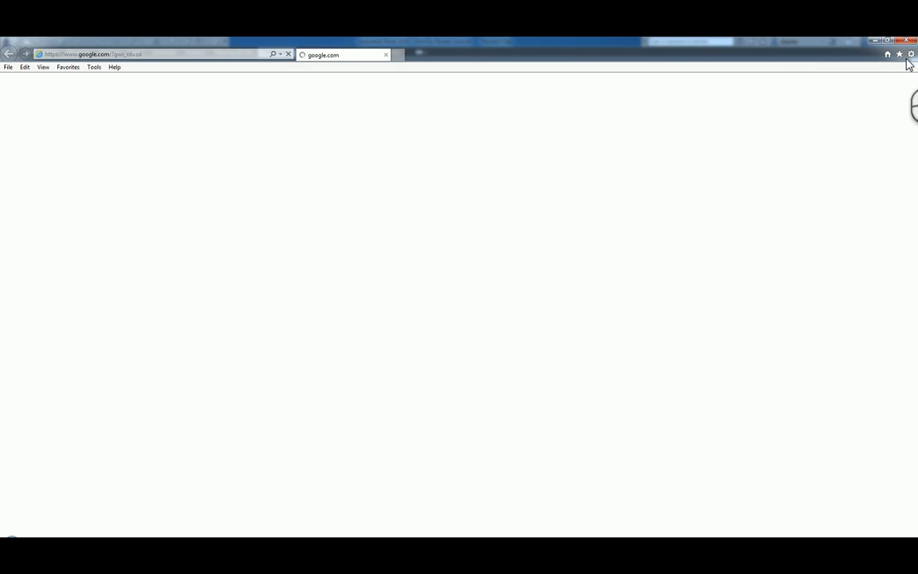
click(911, 54)
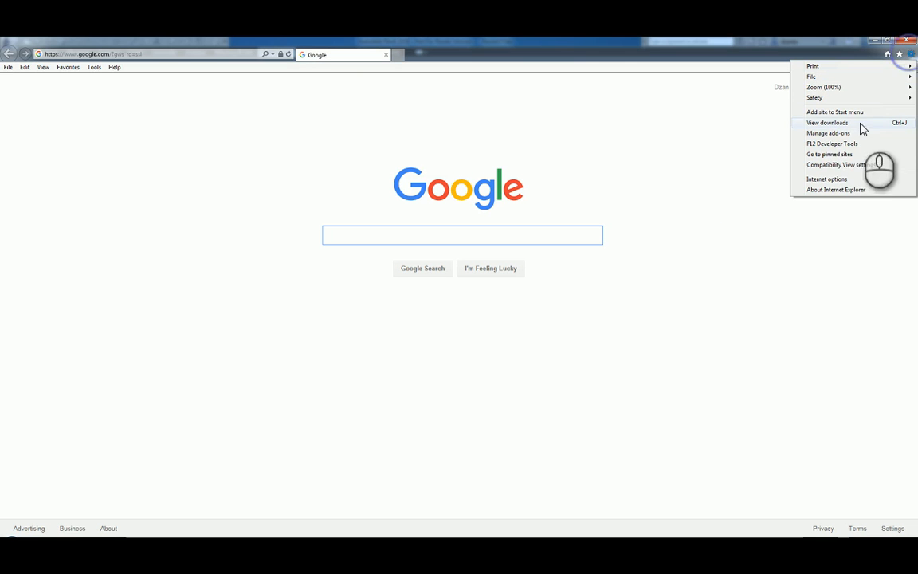
click(838, 178)
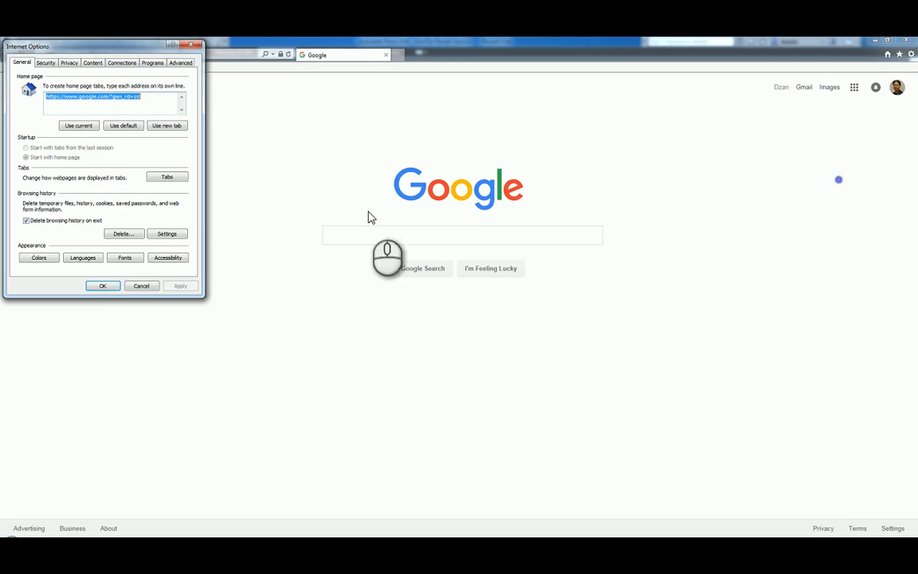
click(122, 234)
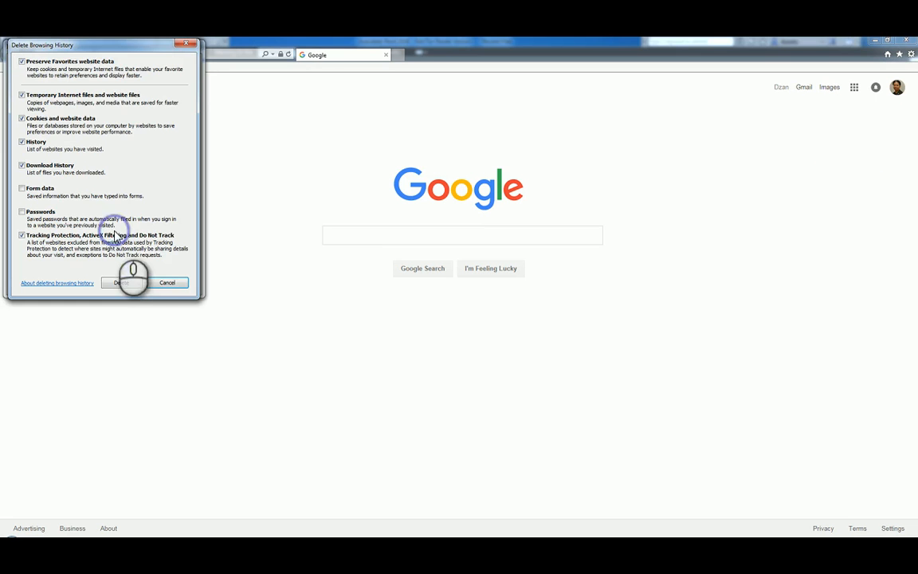
click(124, 282)
click(99, 284)
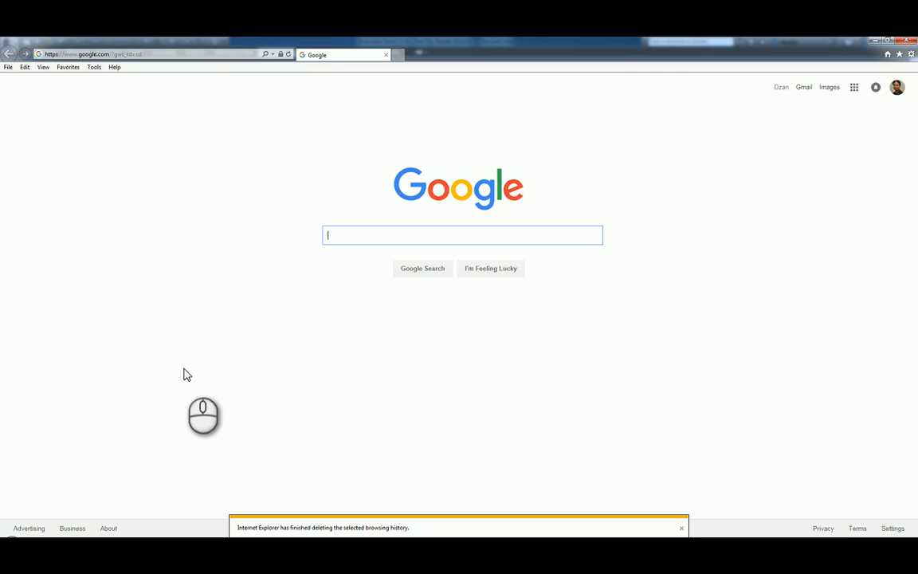
click(184, 368)
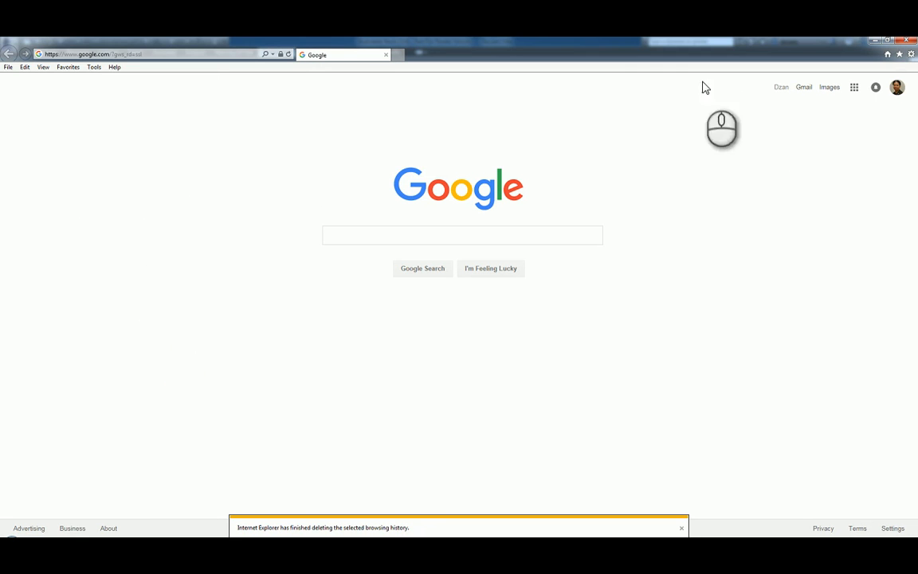
Load the A360 - Home page from Favorites > Autodesk
click(67, 68)
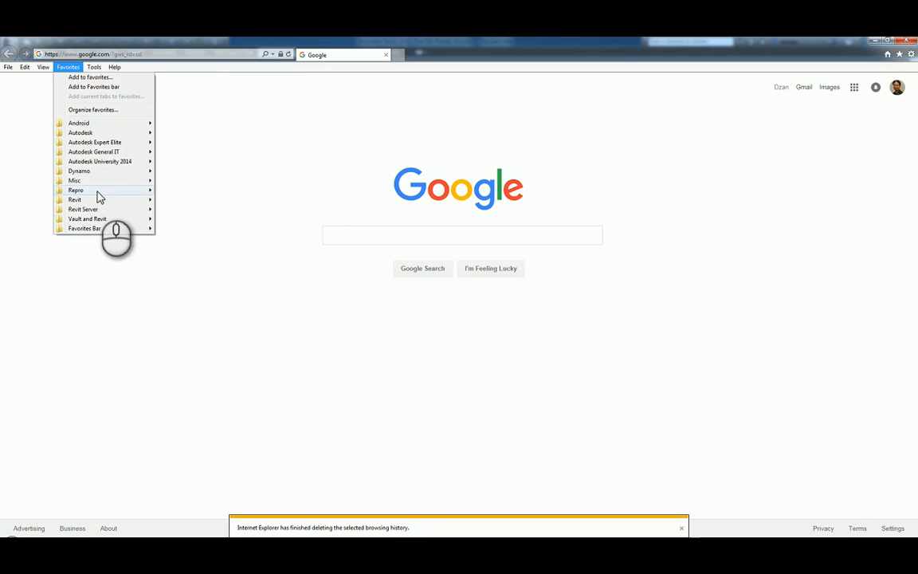
mouse_move(92, 133)
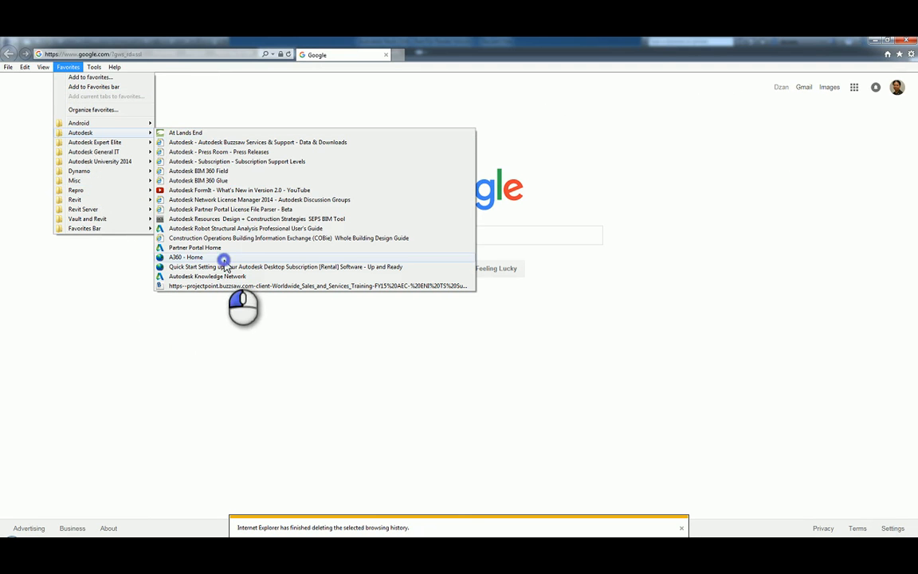
click(225, 258)
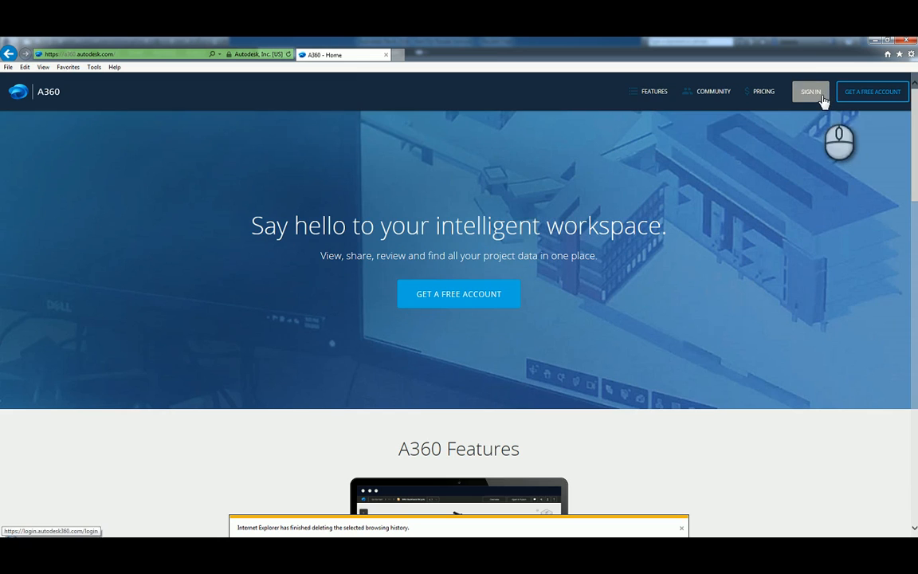
Sign in to A360 using the saved account suggestion
click(810, 91)
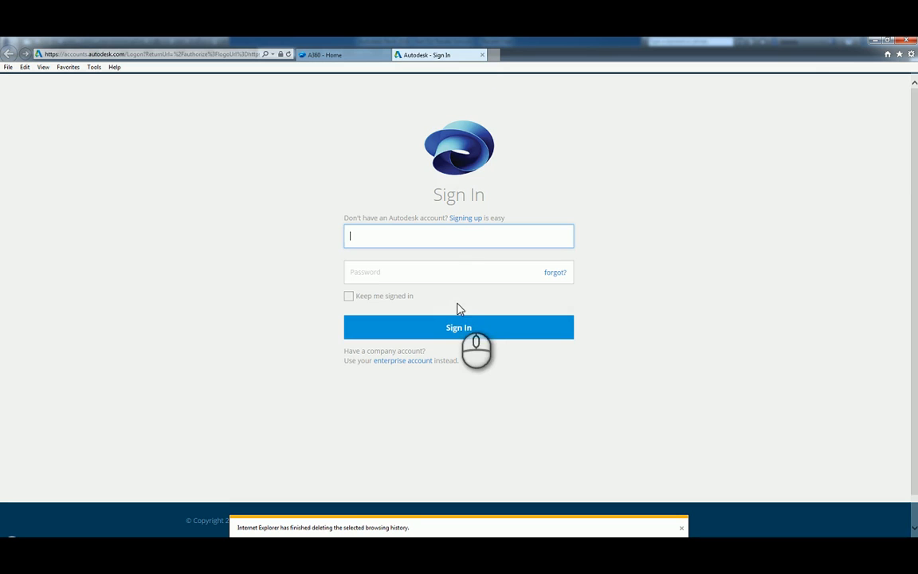
text(dz)
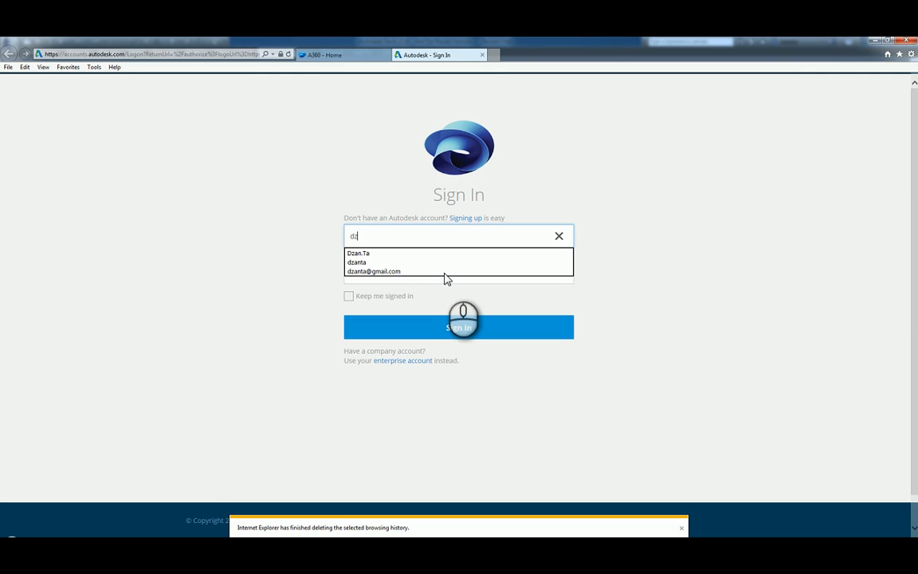
click(446, 273)
key(Return)
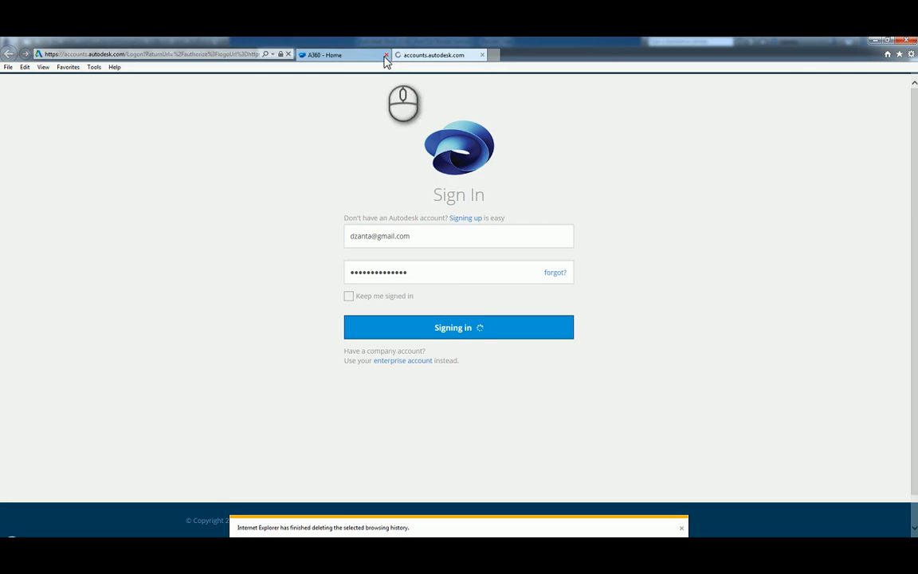
Close the extra A360 Home tab, open Eco House, then go back to All projects
click(385, 56)
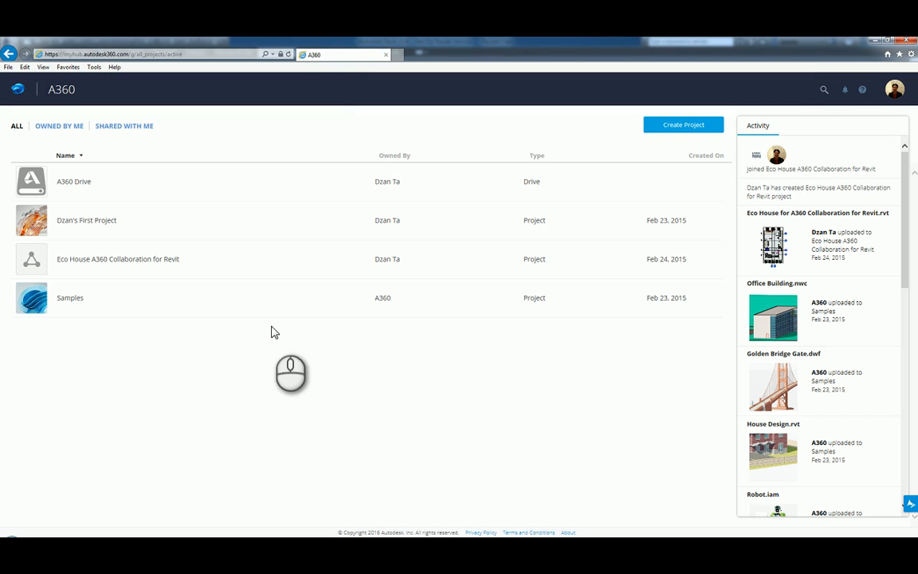
click(144, 262)
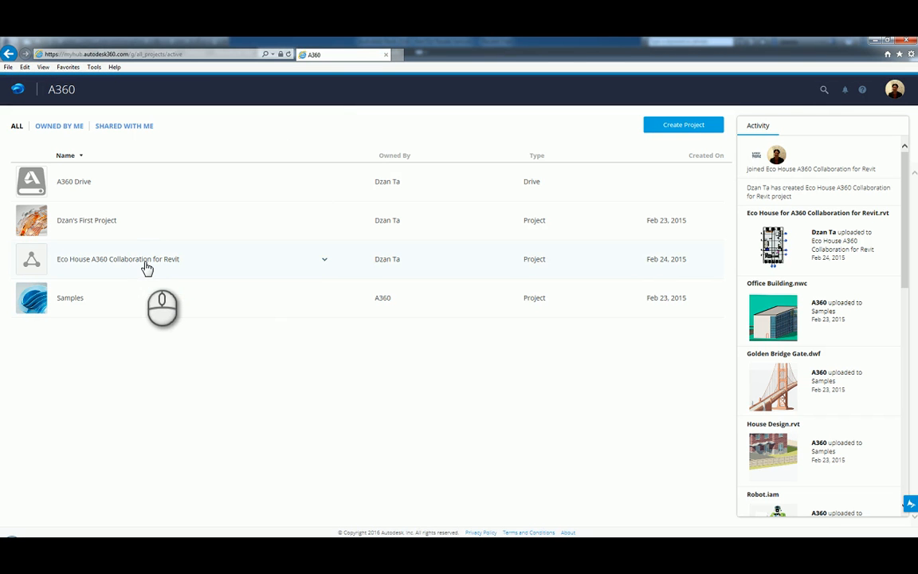
click(9, 53)
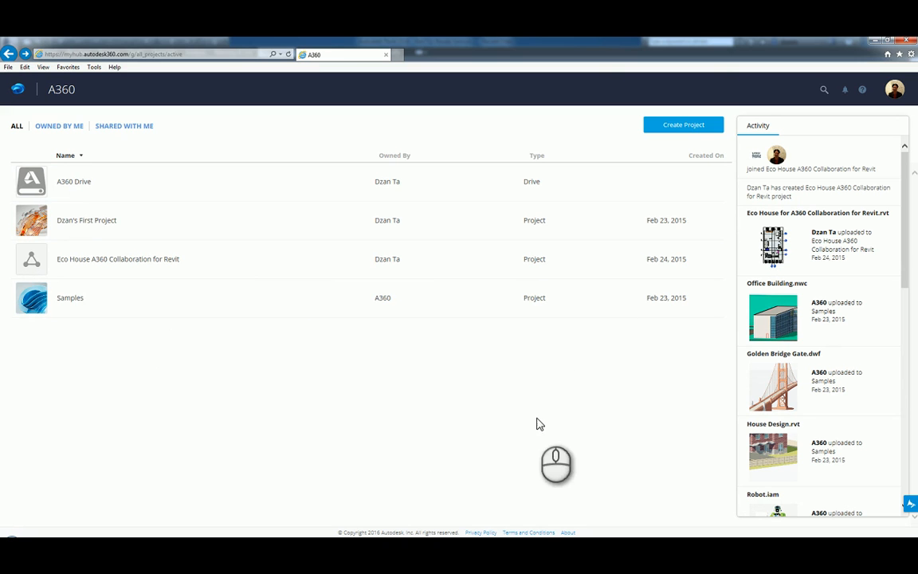
In Revit, sign out and sign back in to Autodesk 360 with the account e-mail and password
click(874, 40)
click(575, 358)
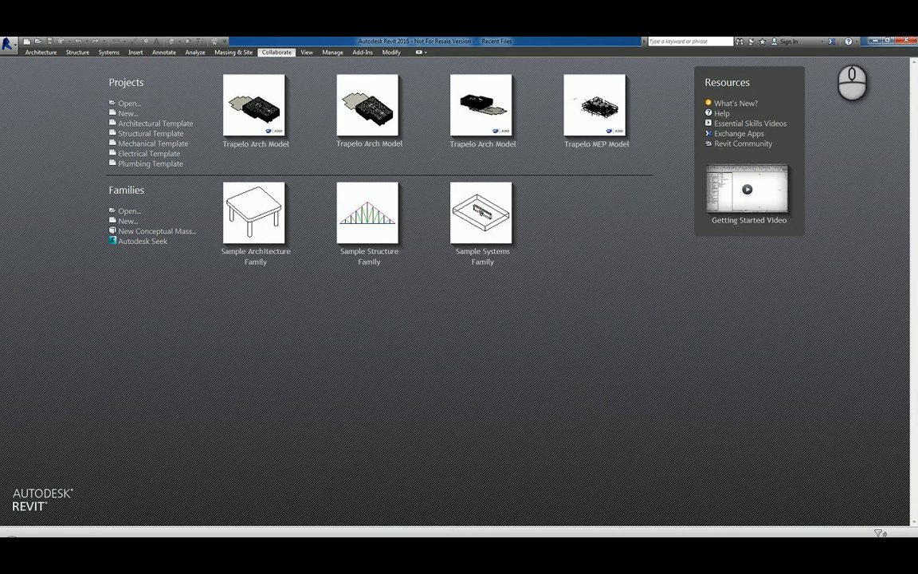
click(805, 42)
click(795, 55)
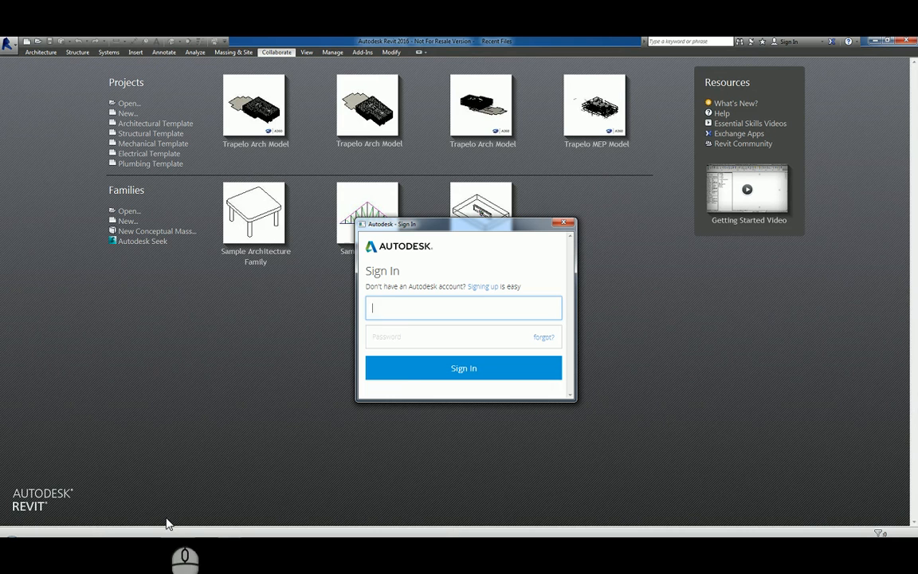
click(401, 311)
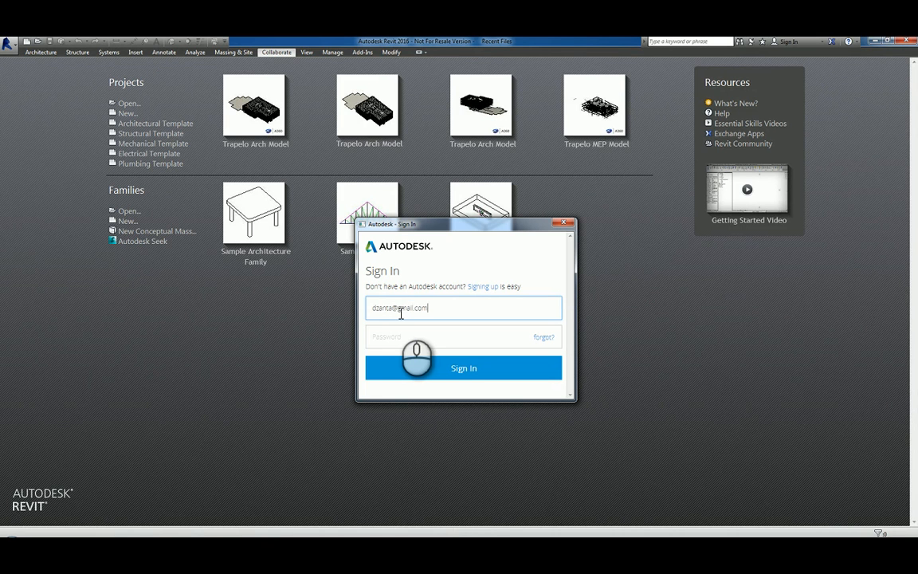
key(Tab)
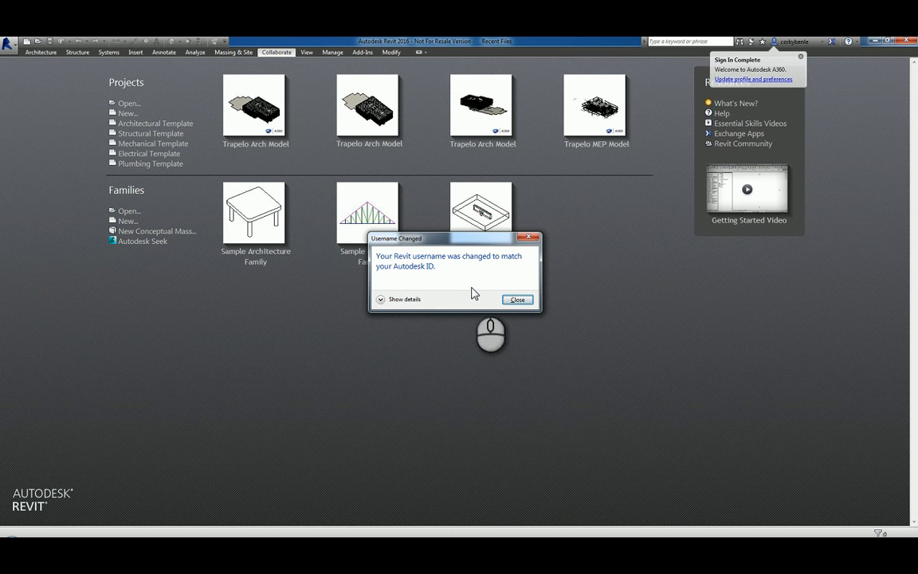
click(518, 300)
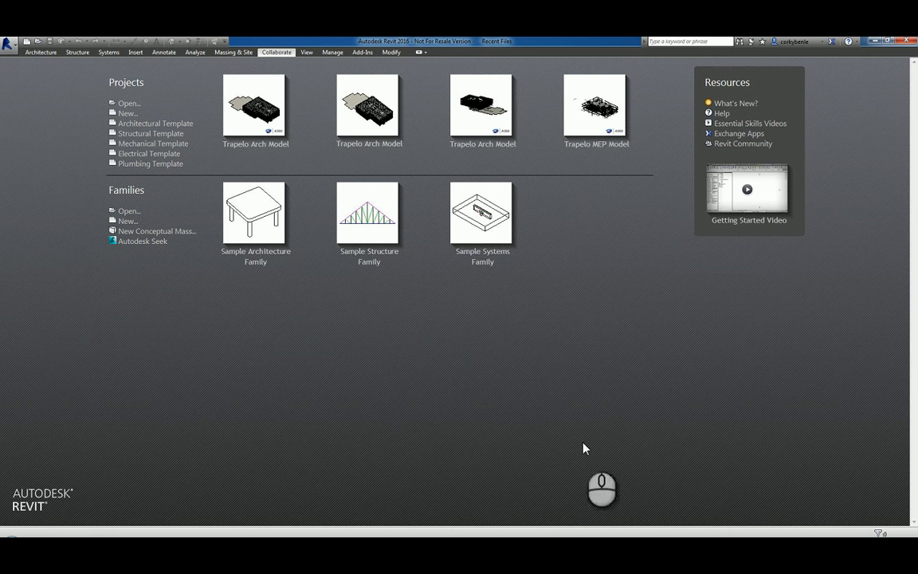
Browse the A360 place in Revit's Open dialog, cancel, and return to Internet Explorer
click(127, 104)
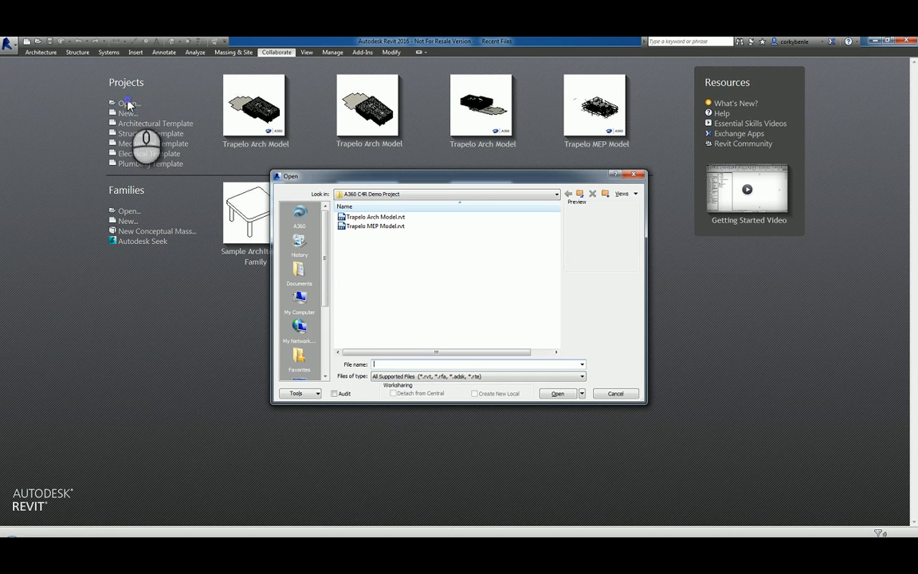
click(302, 219)
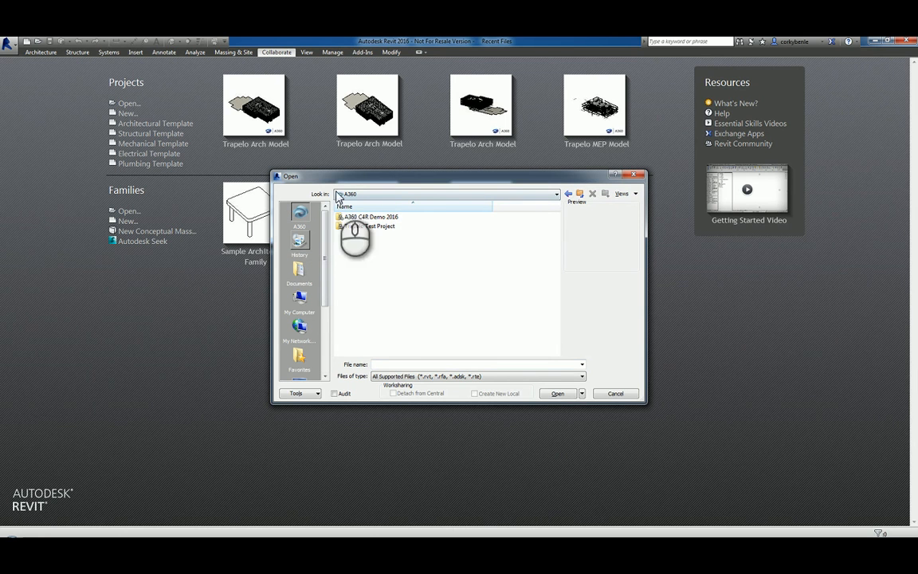
click(617, 394)
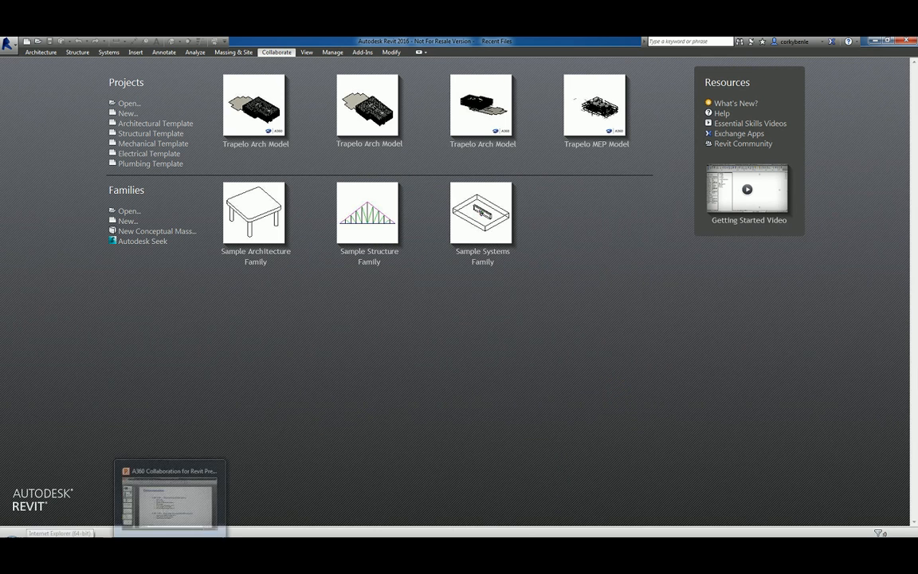
click(528, 545)
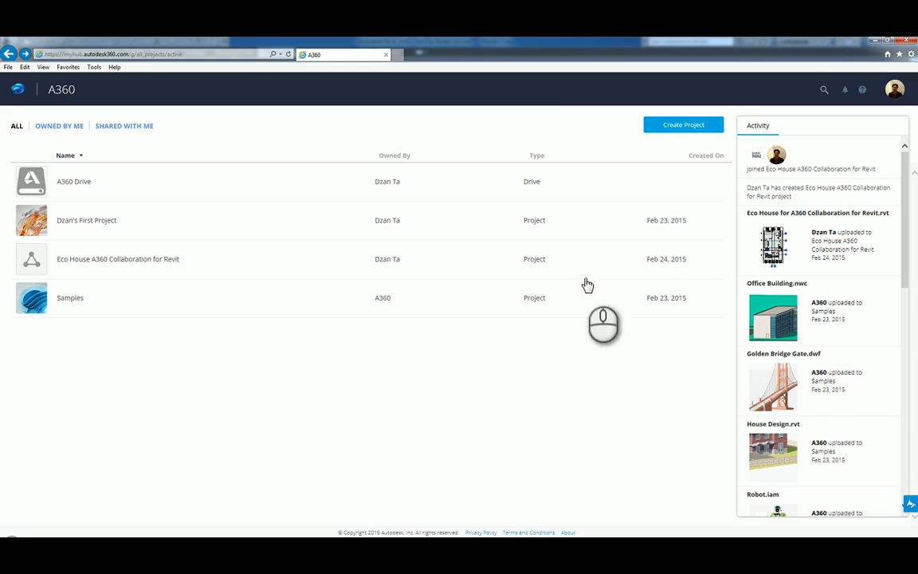
Sign out of the personal A360 account and sign in with the saved company e-mail
click(895, 93)
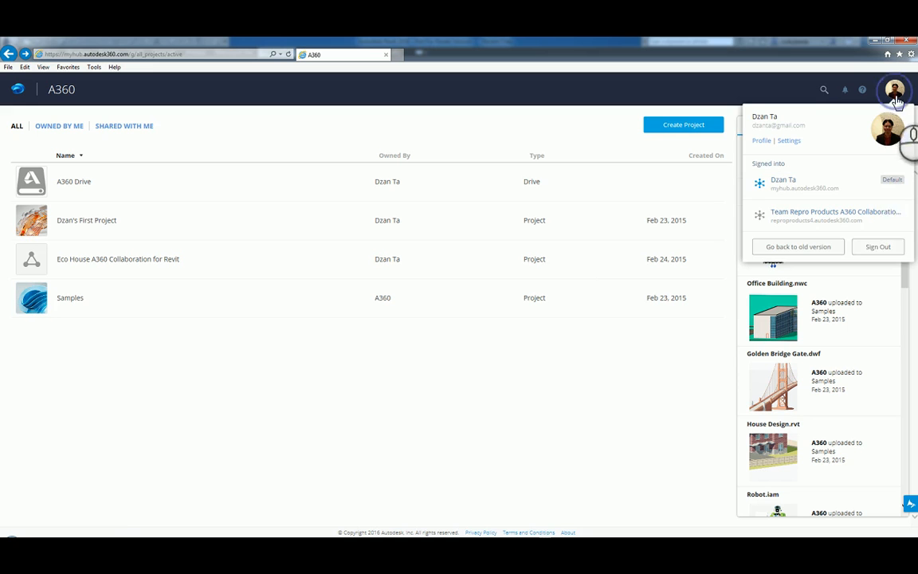
click(876, 248)
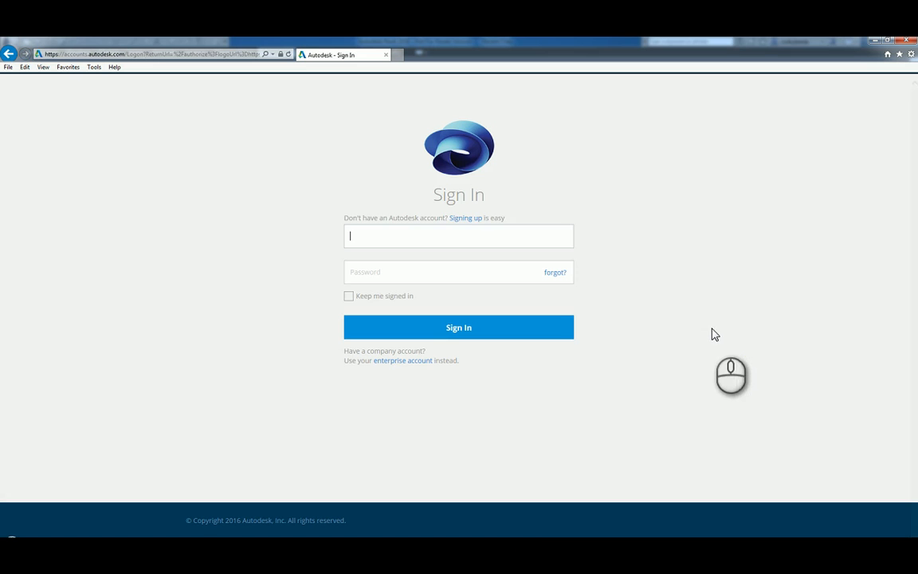
text(dt)
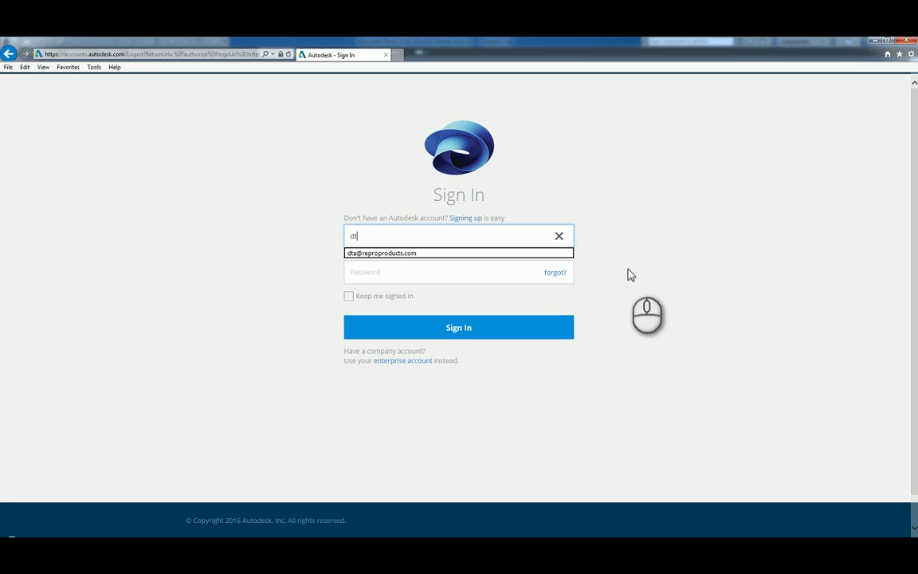
key(Return)
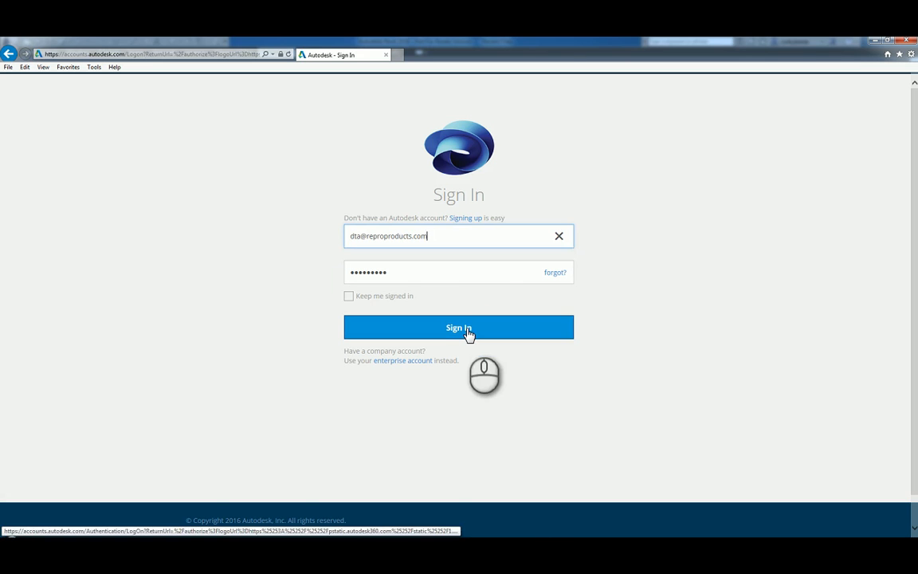
click(469, 333)
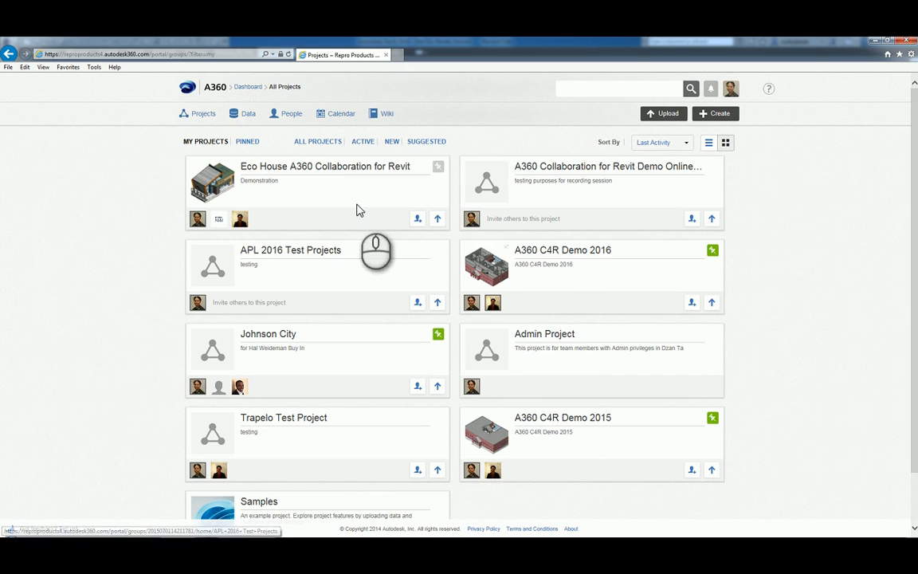
Open A360 Collaboration for Revit Demo Online Test and show its Project Members
click(565, 172)
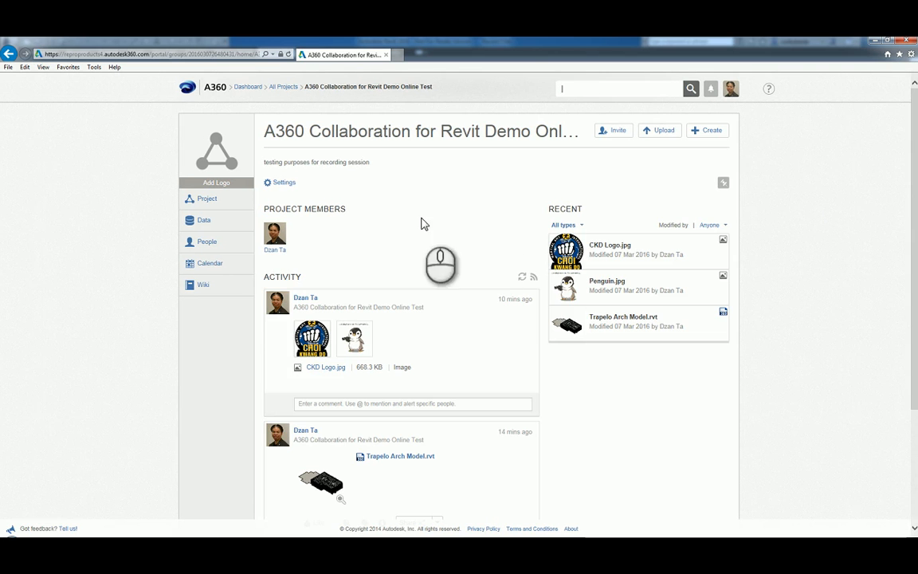
click(205, 243)
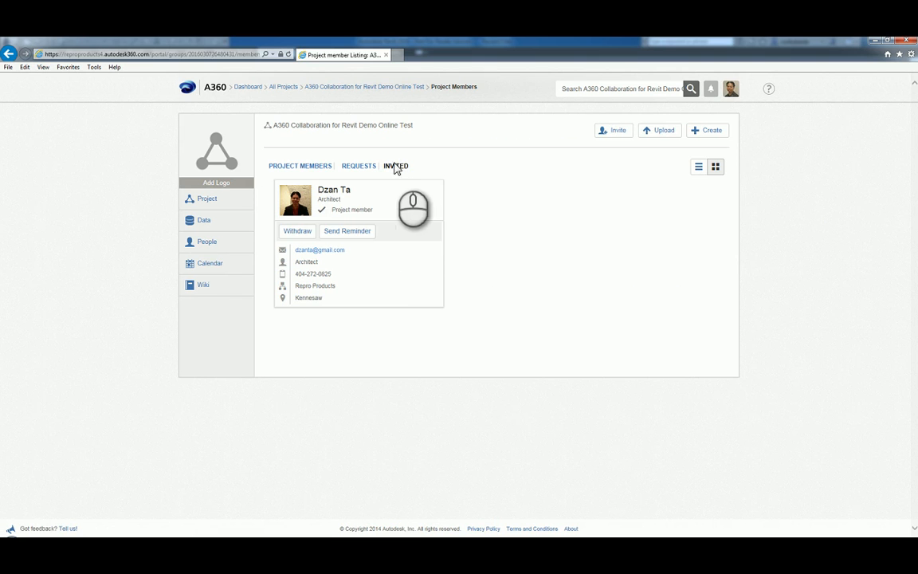
click(313, 166)
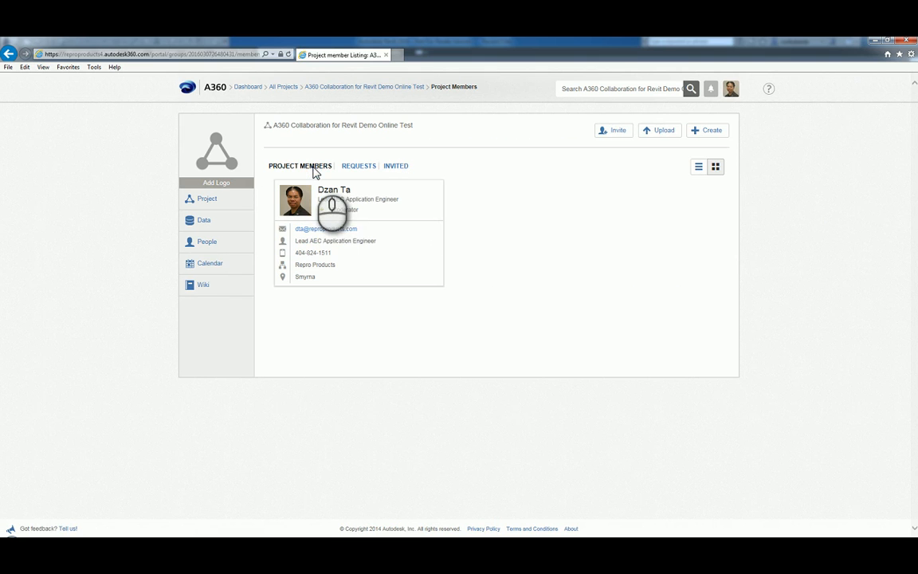
Review the accepted invitation alert, dismiss the notifications, and return to the project home
click(711, 91)
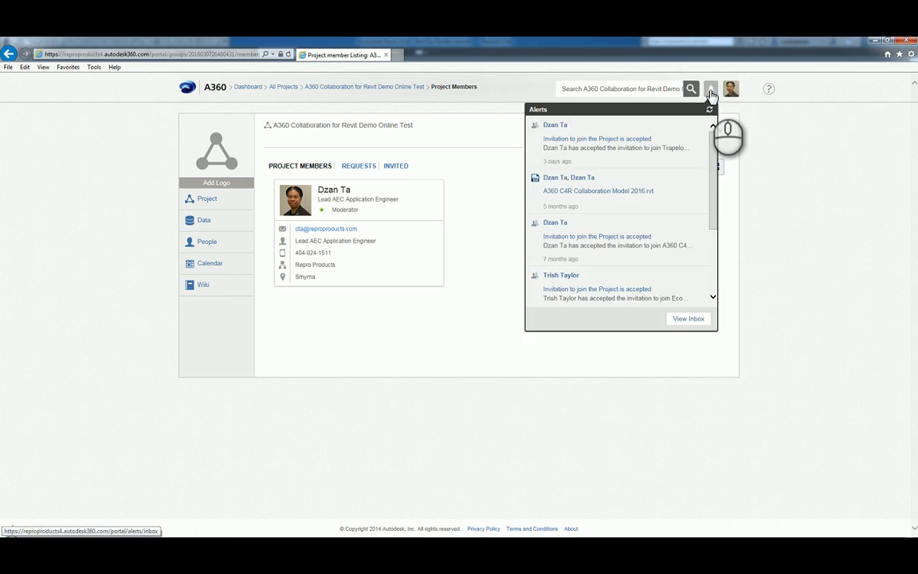
click(625, 141)
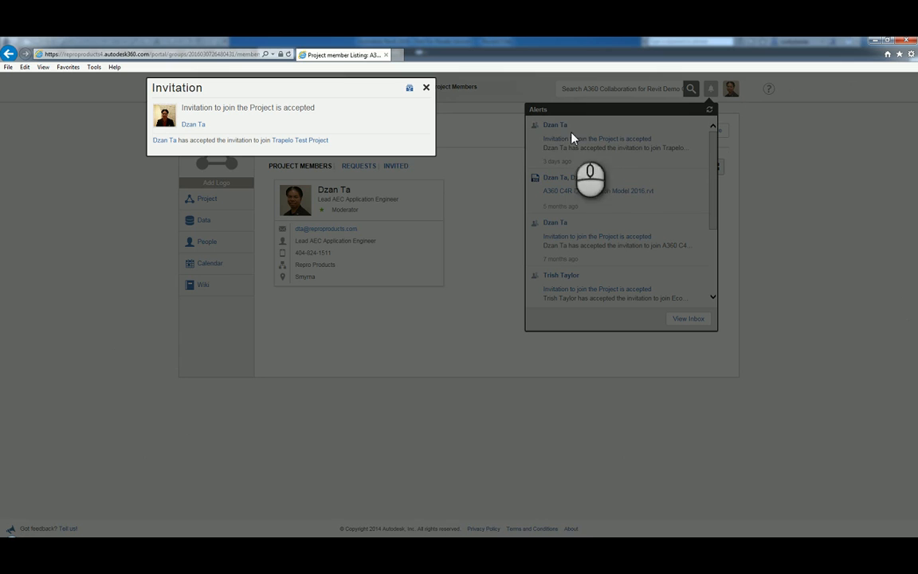
click(427, 88)
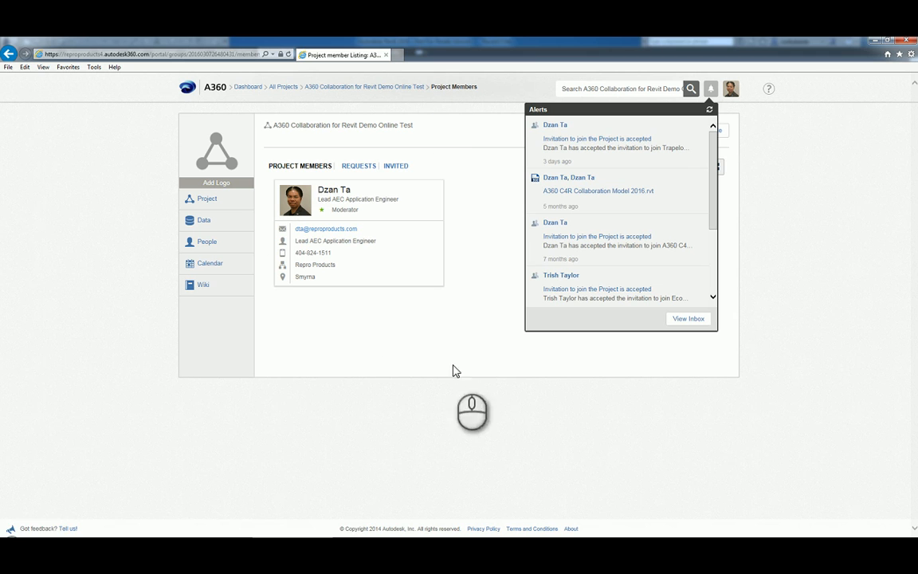
click(593, 422)
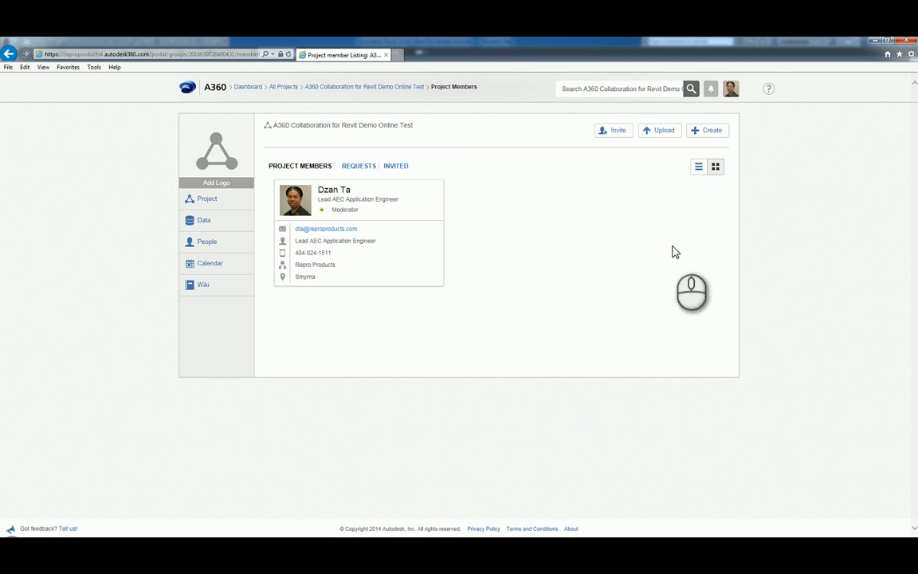
click(211, 197)
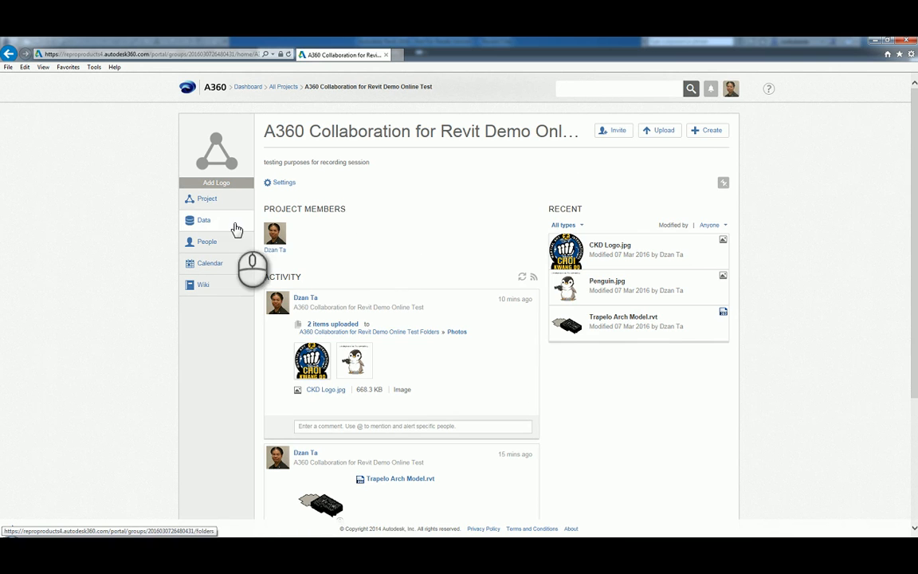
Reload the project home page and view the project's People
mouse_move(212, 212)
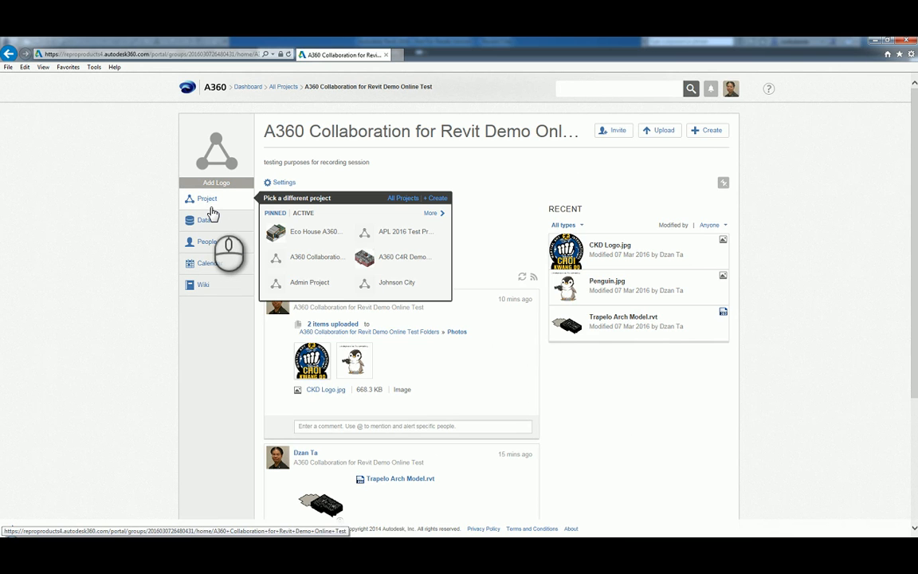
click(210, 203)
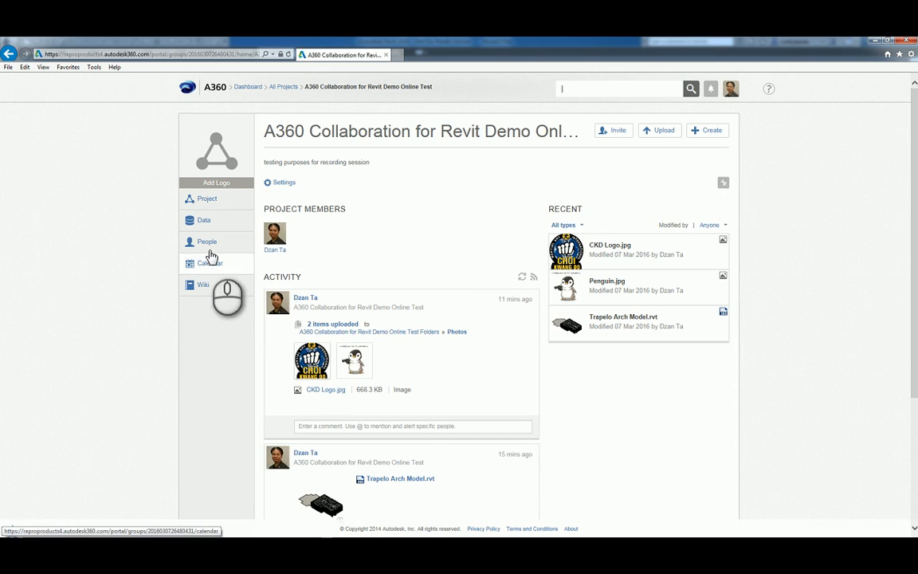
click(208, 243)
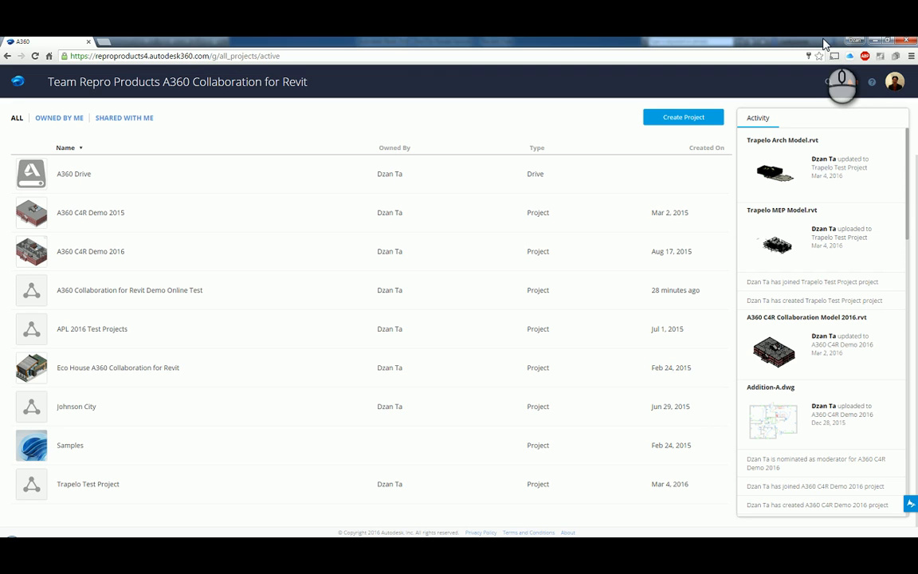
Accept the pending invitation to A360 Collaboration for Revit Demo Online Test and open it
click(852, 84)
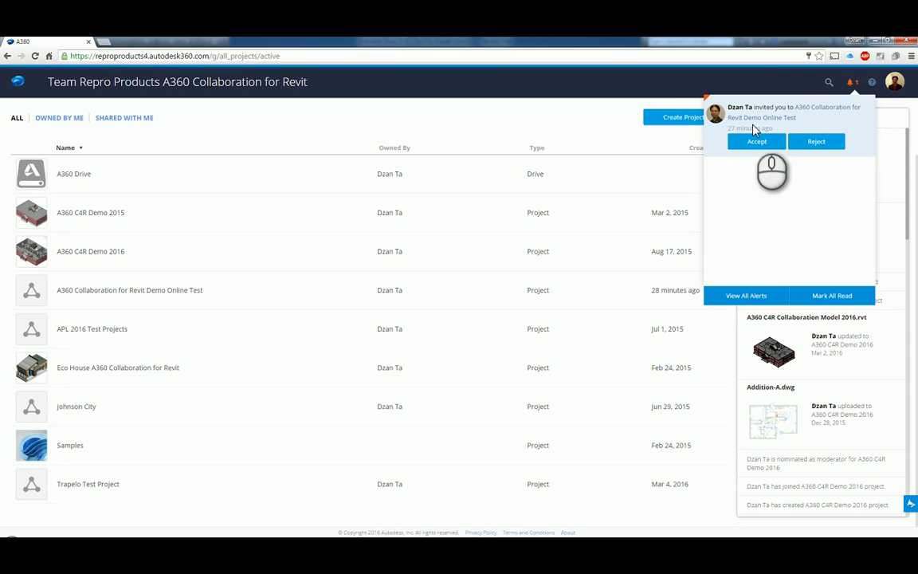
click(756, 142)
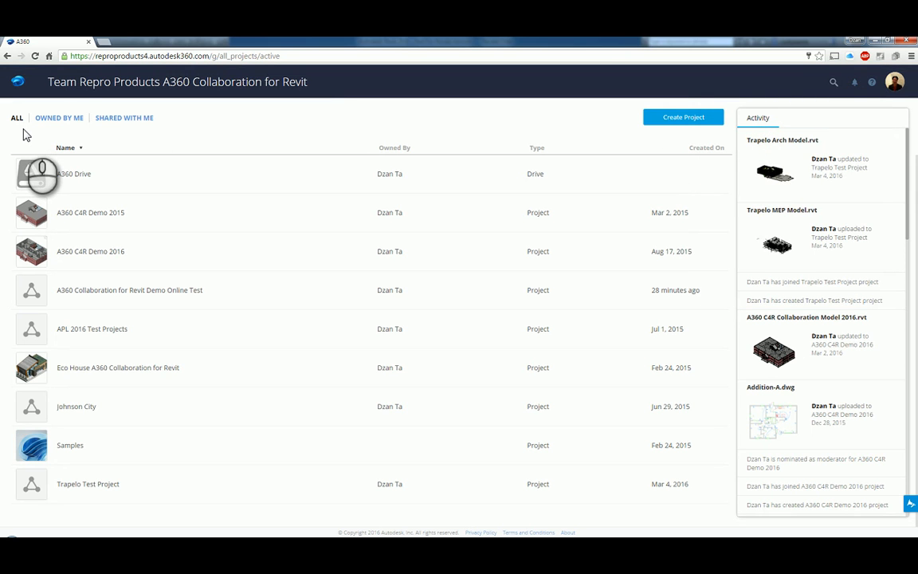
click(182, 294)
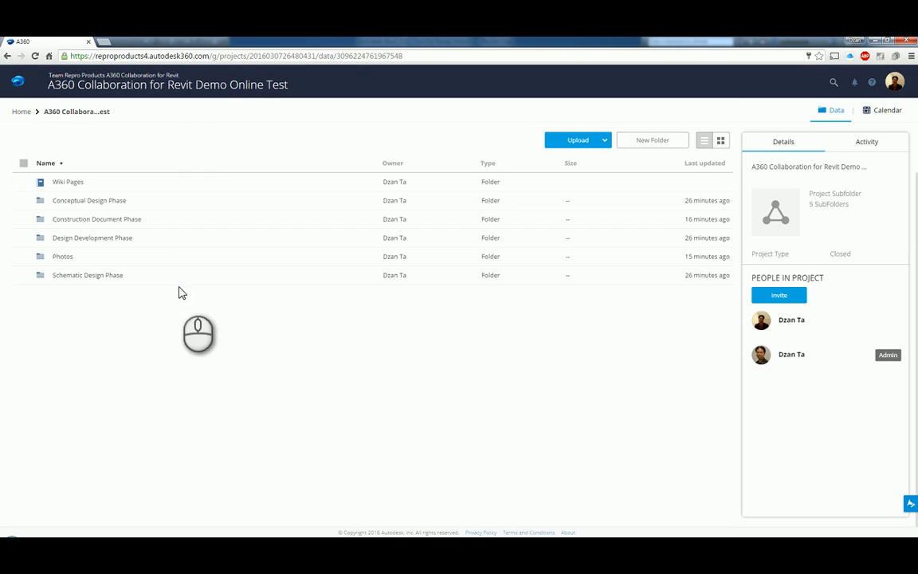
Open Construction Document Phase > Revit Model to see Trapelo Arch Model.rvt, then bring Gmail forward
click(106, 223)
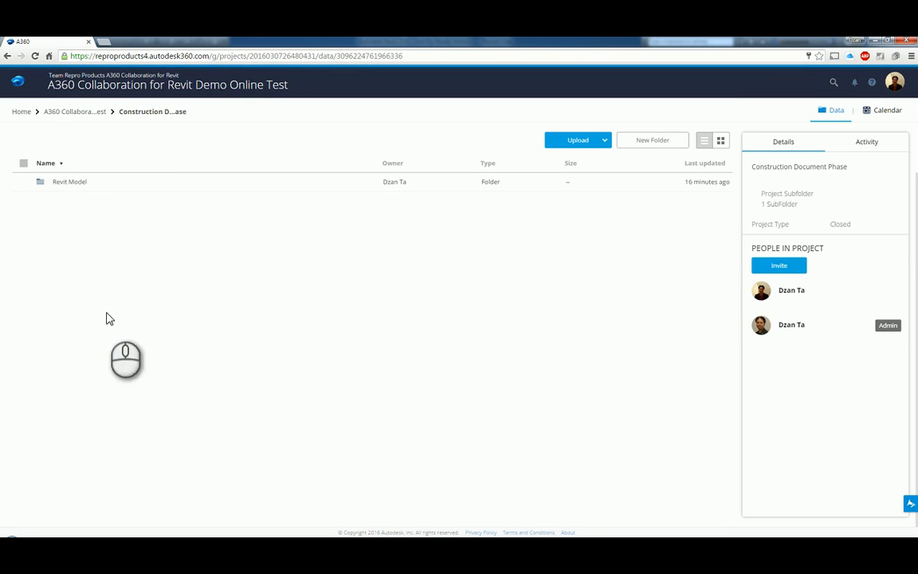
click(80, 181)
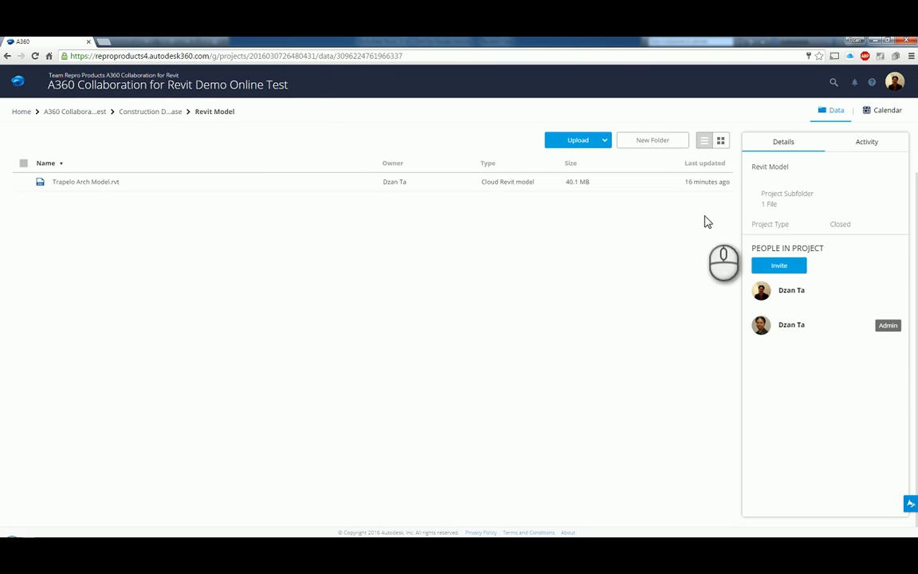
click(546, 550)
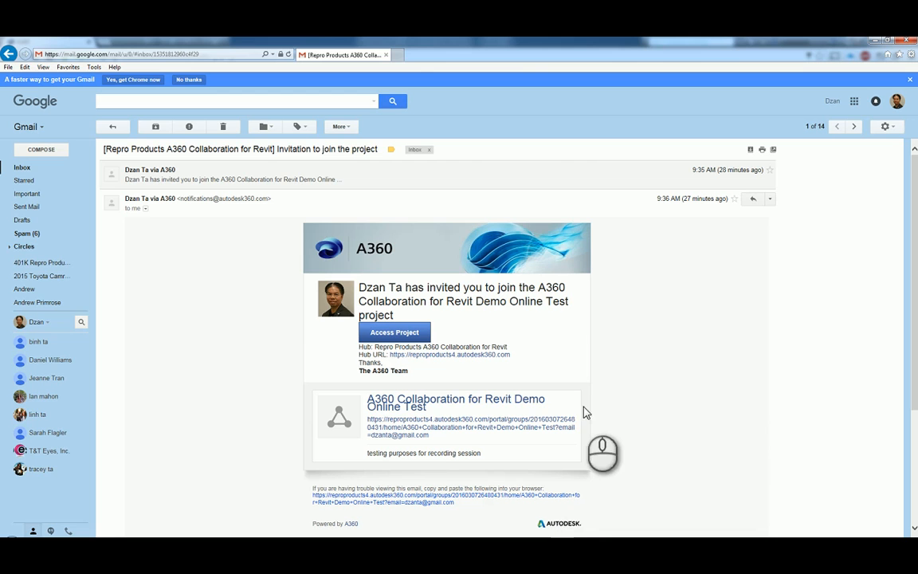
Load A360 - Home from Favorites in a new tab and sign out of the personal account
click(397, 55)
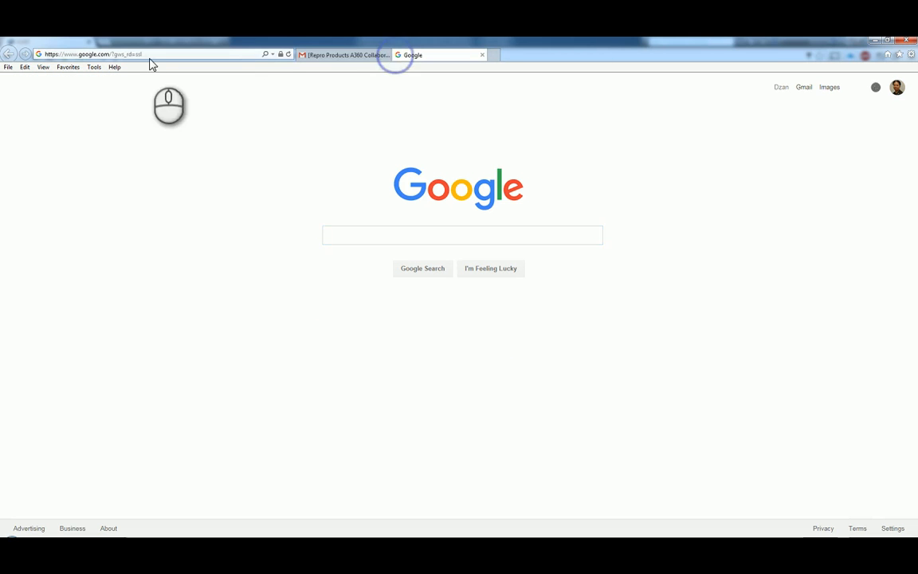
click(68, 67)
mouse_move(103, 132)
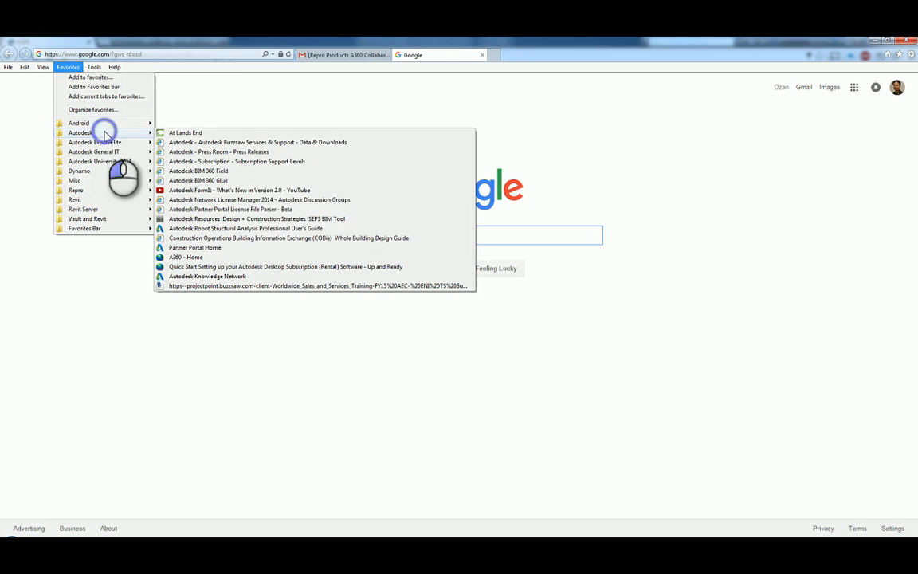
click(246, 257)
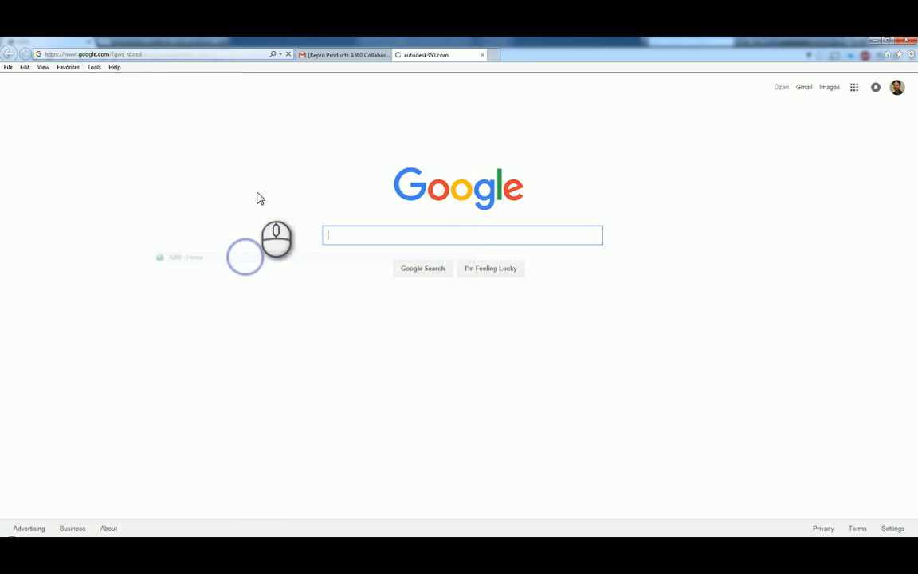
click(808, 92)
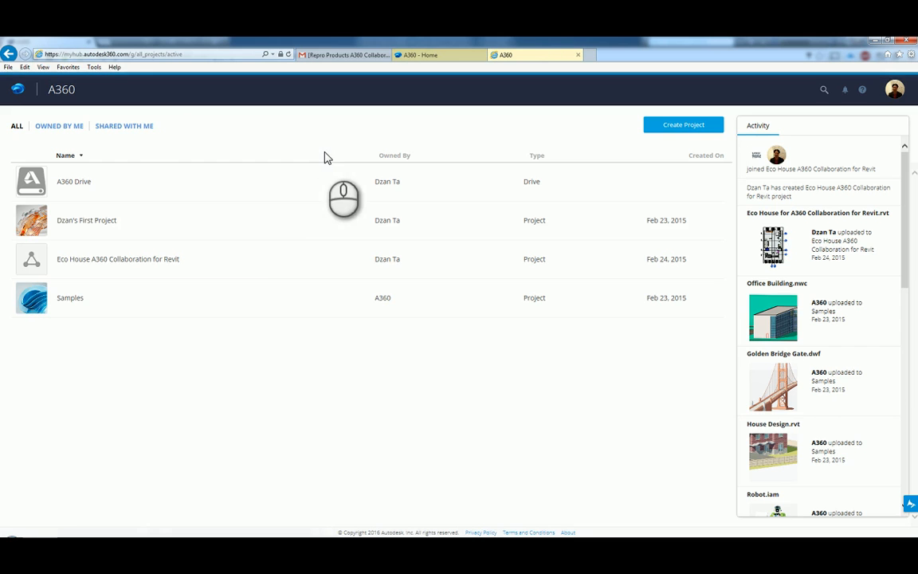
click(901, 95)
Sign out, sign back into A360 with the saved company account, and close the extra A360 Home tab
click(879, 247)
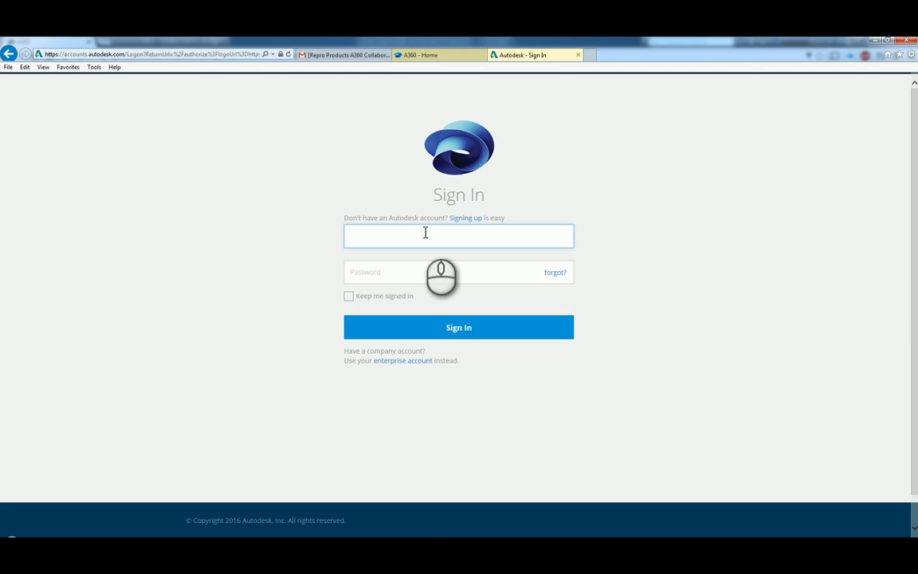
text(dt)
click(383, 253)
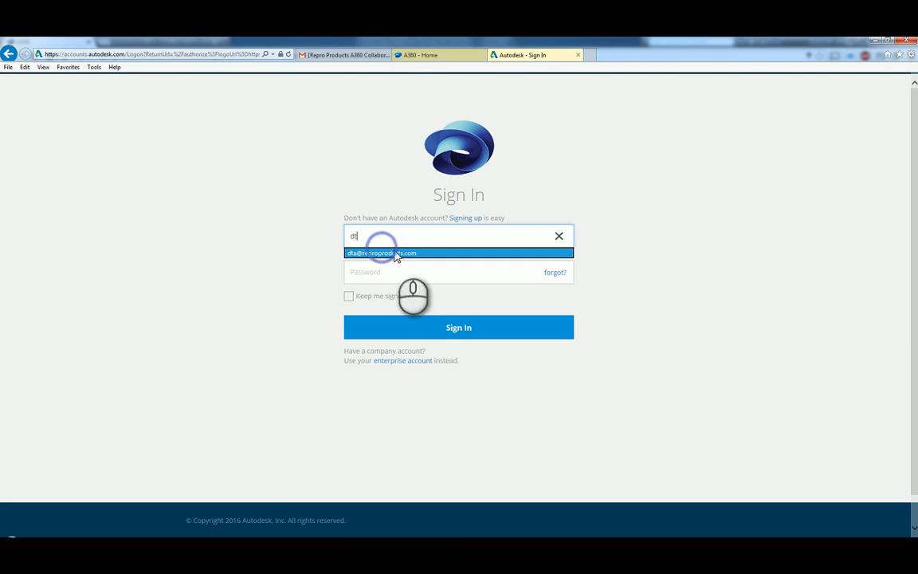
click(415, 327)
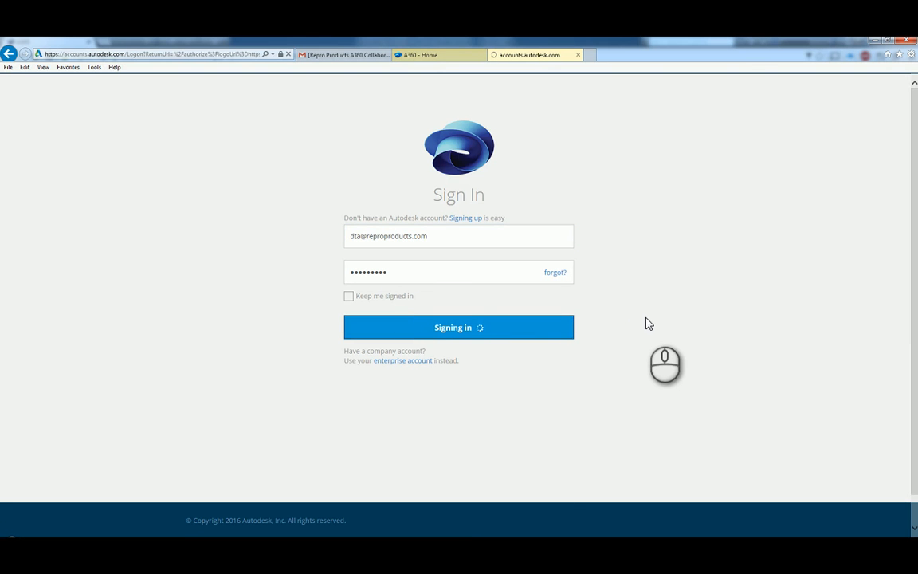
click(480, 54)
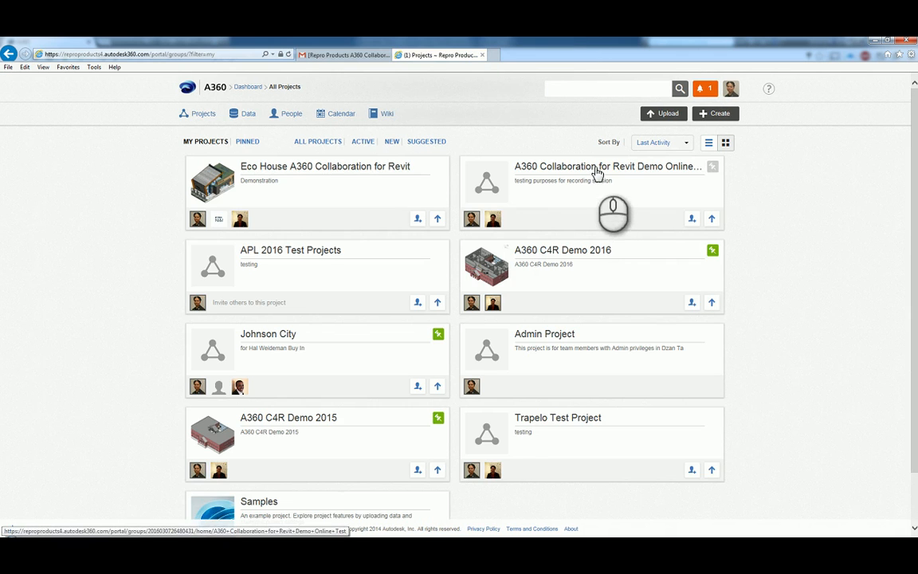
View the Demo Online Test project page, then return to the Chrome window showing the Revit Model folder
click(596, 168)
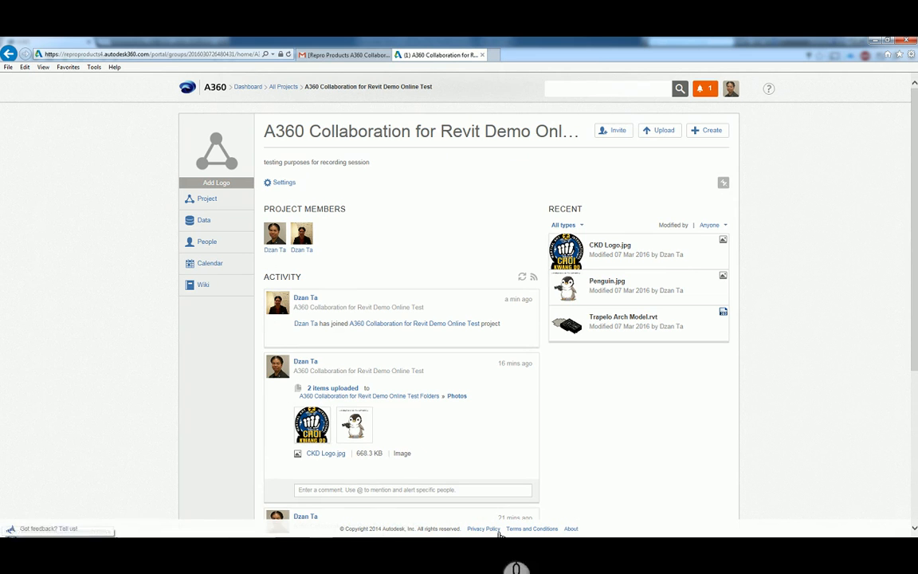
click(45, 542)
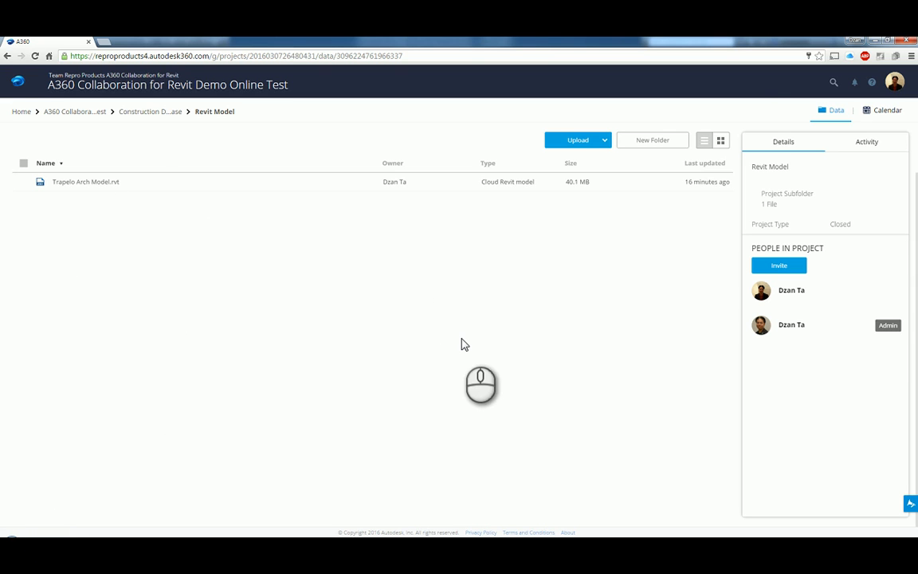
Open the cloud model Trapelo Arch Model.rvt from the A360 Demo Online Test project folder
click(875, 41)
click(874, 41)
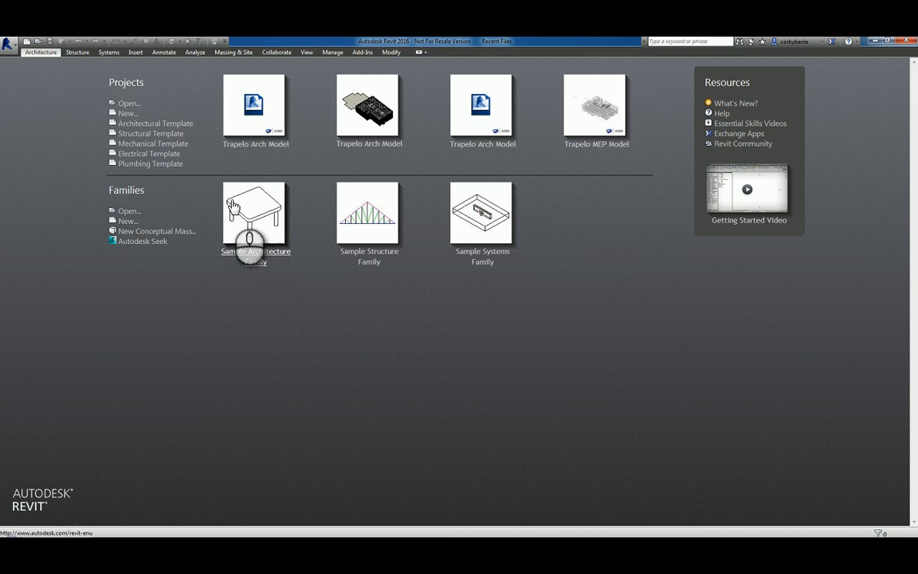
click(128, 105)
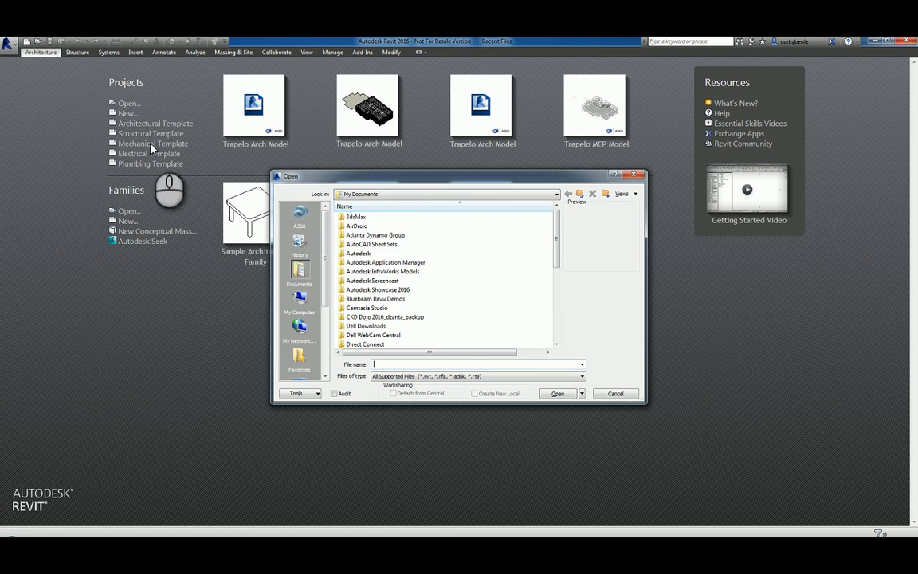
click(300, 215)
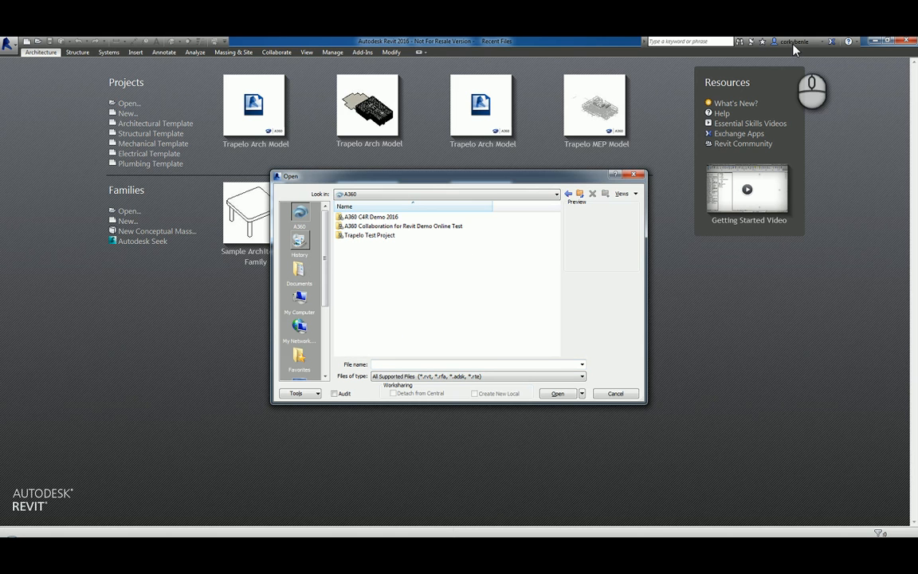
double_click(435, 228)
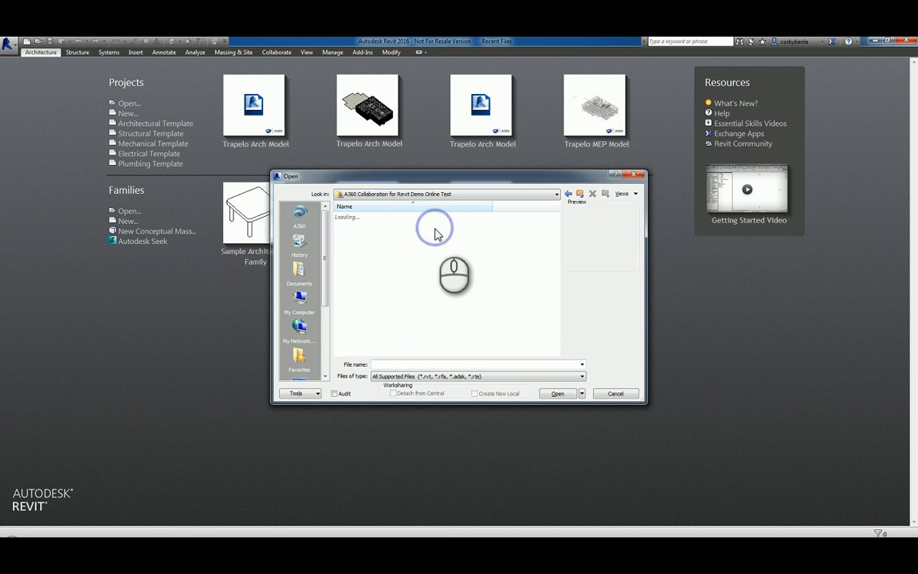
click(392, 216)
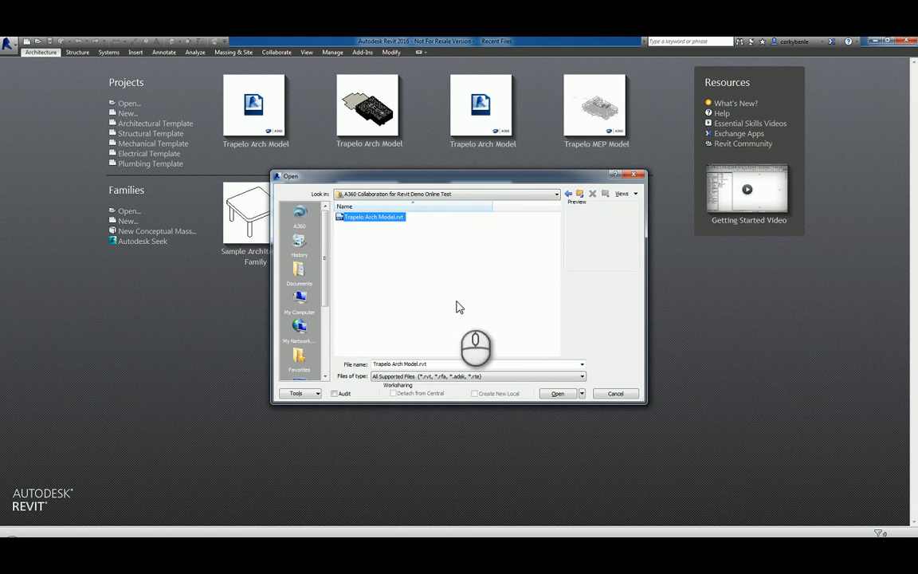
click(556, 393)
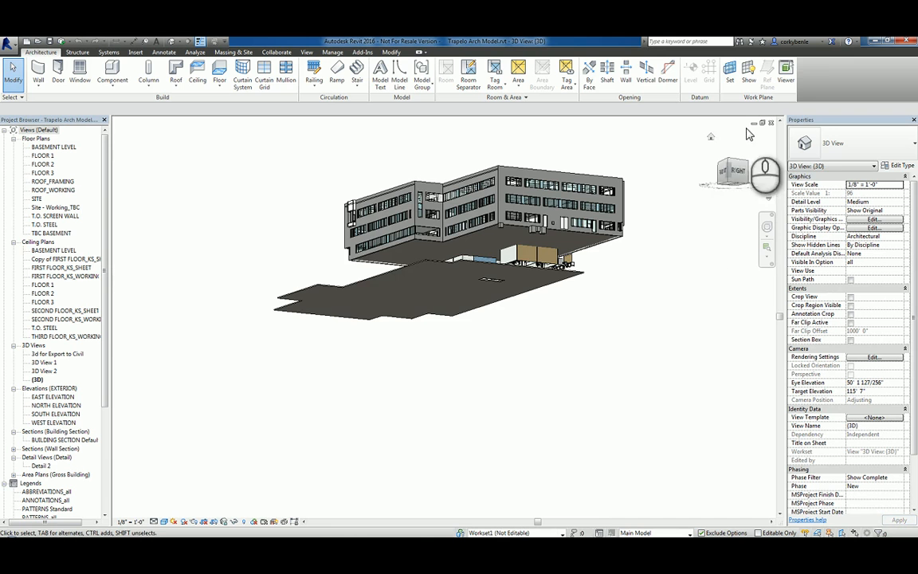
Reset the 3D view to Home and set the Bldg Shell workset's Editable to Yes
click(711, 137)
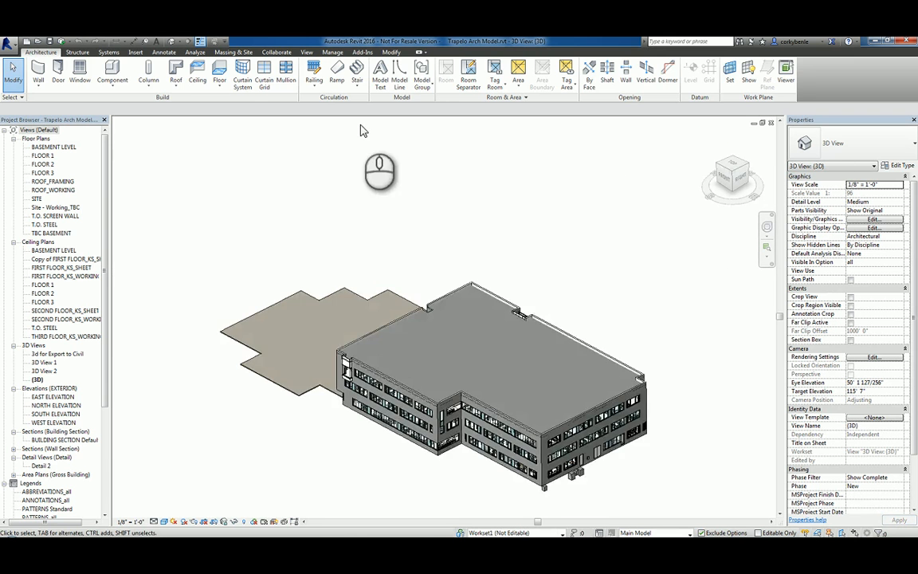
click(276, 52)
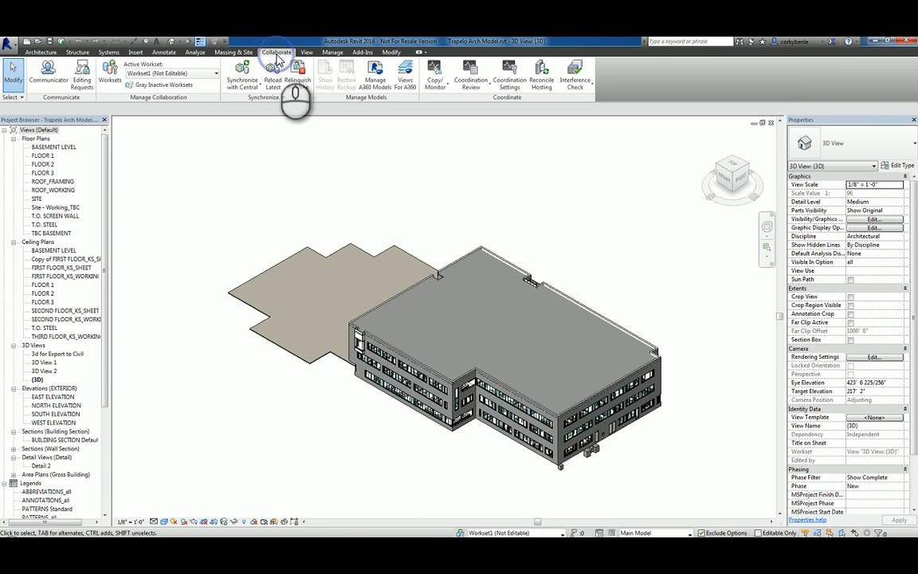
click(110, 76)
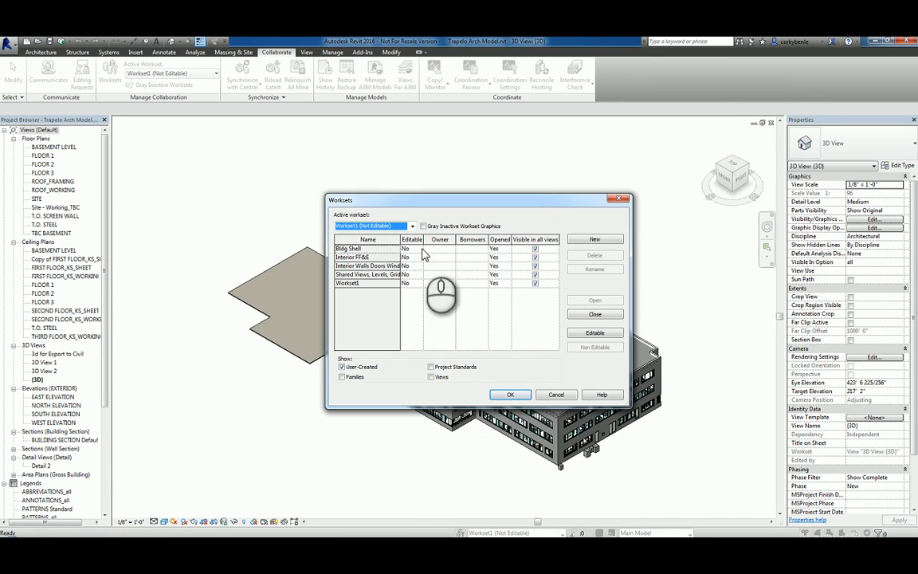
click(407, 249)
click(417, 249)
click(407, 256)
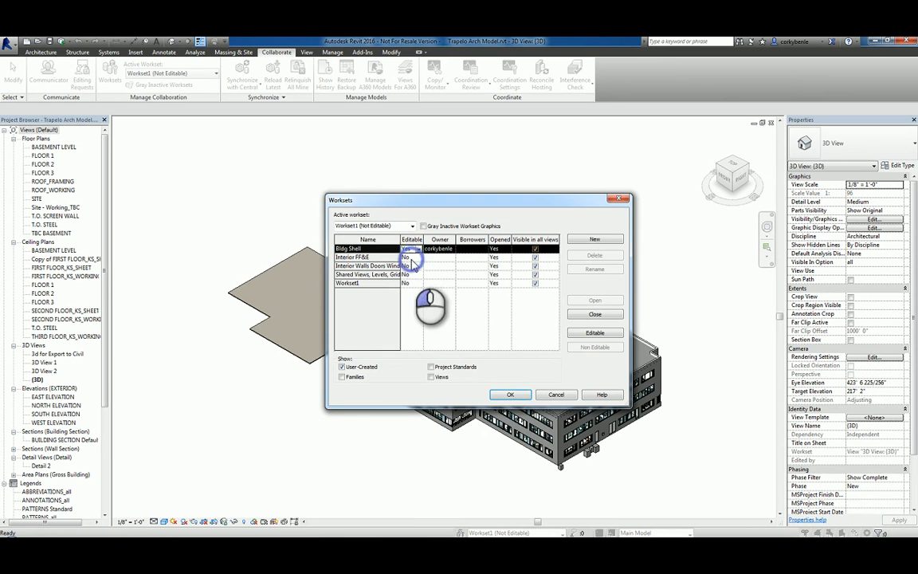
click(509, 394)
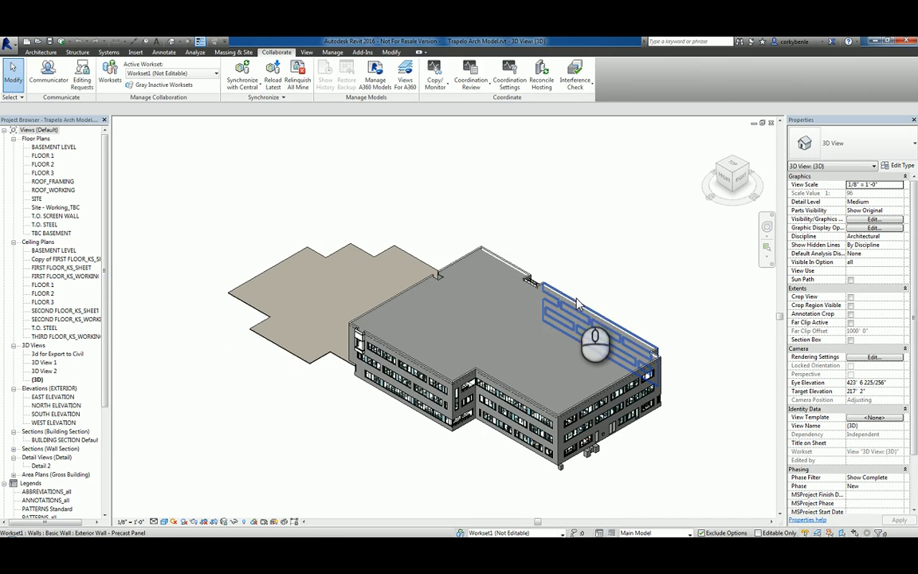
Move the three selected exterior walls from Workset1 to the Bldg Shell workset
click(576, 299)
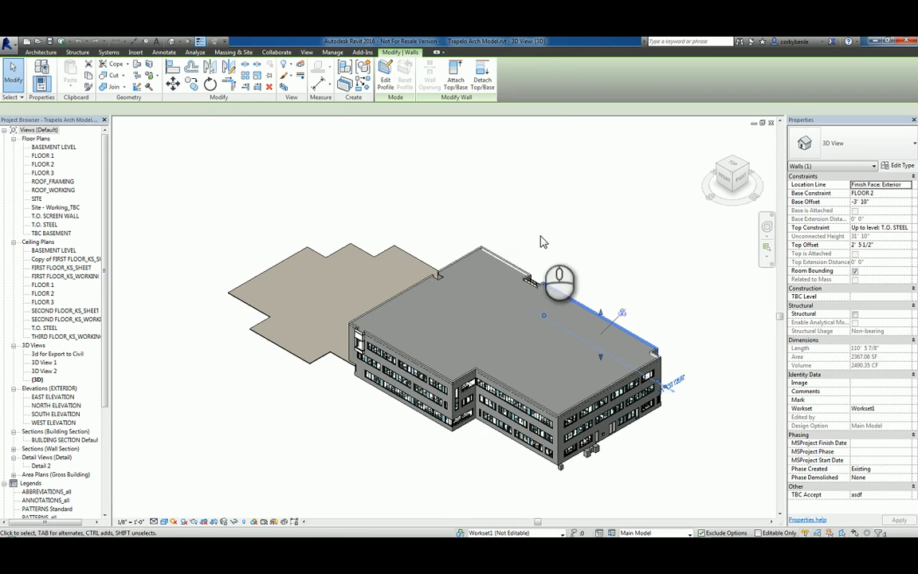
ctrl+click(458, 265)
ctrl+click(458, 265)
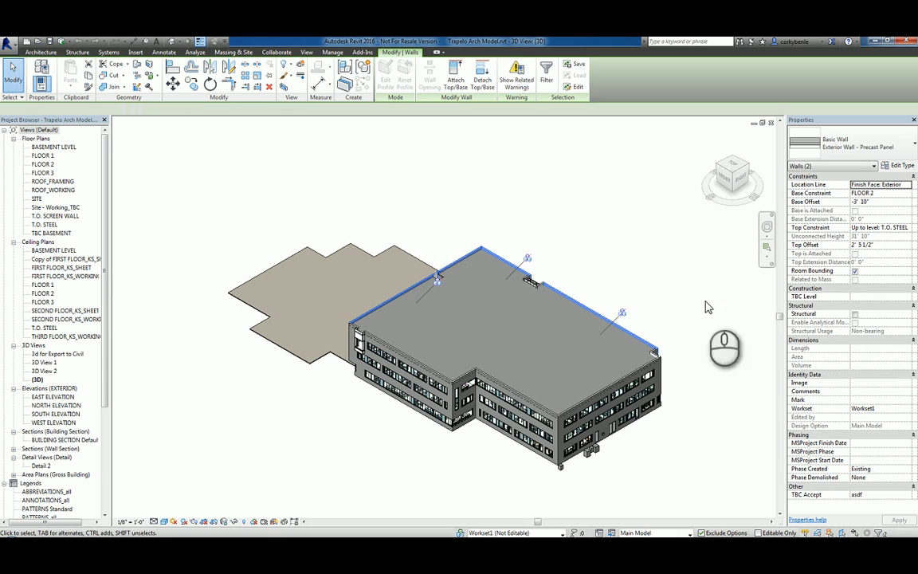
click(905, 408)
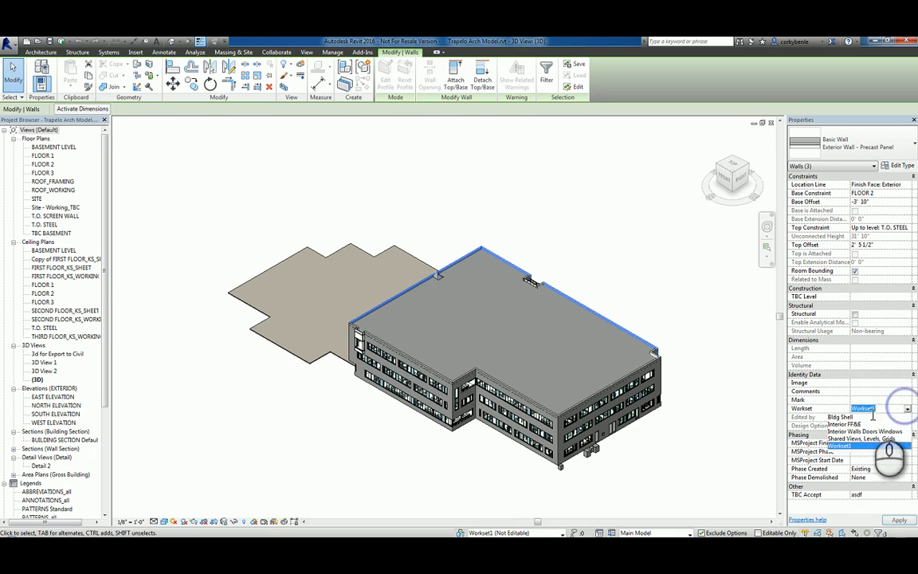
click(865, 417)
click(430, 158)
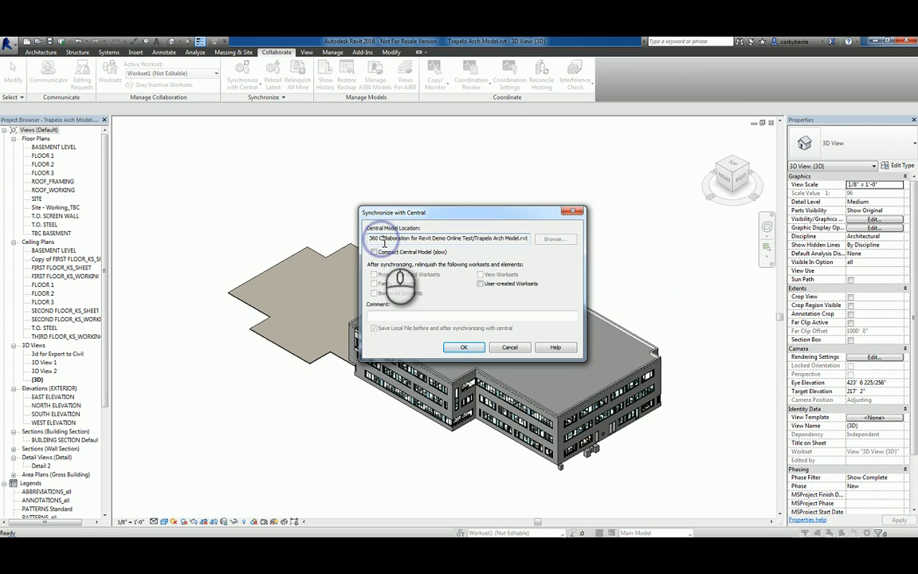
Check the A360 central model path and synchronize Trapelo Arch Model with central
click(385, 239)
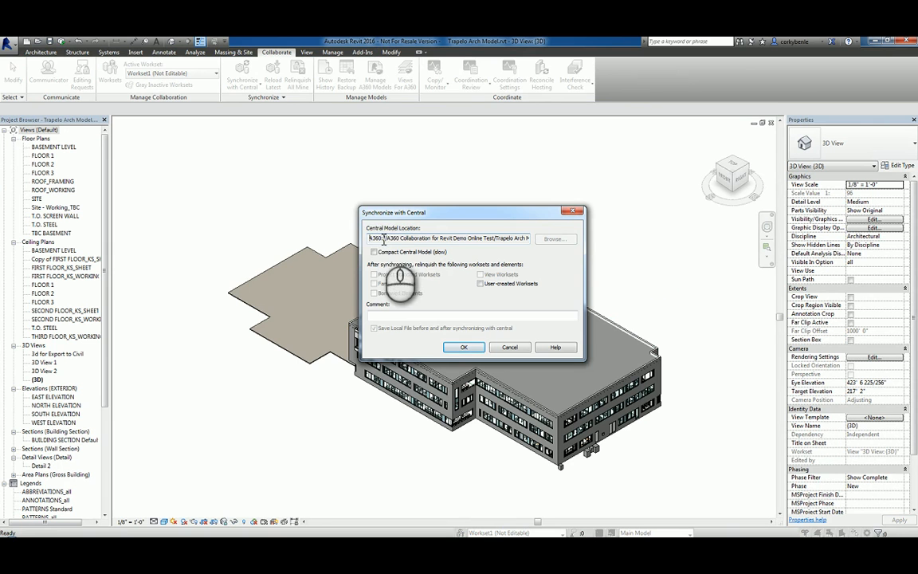
drag(384, 239, 366, 238)
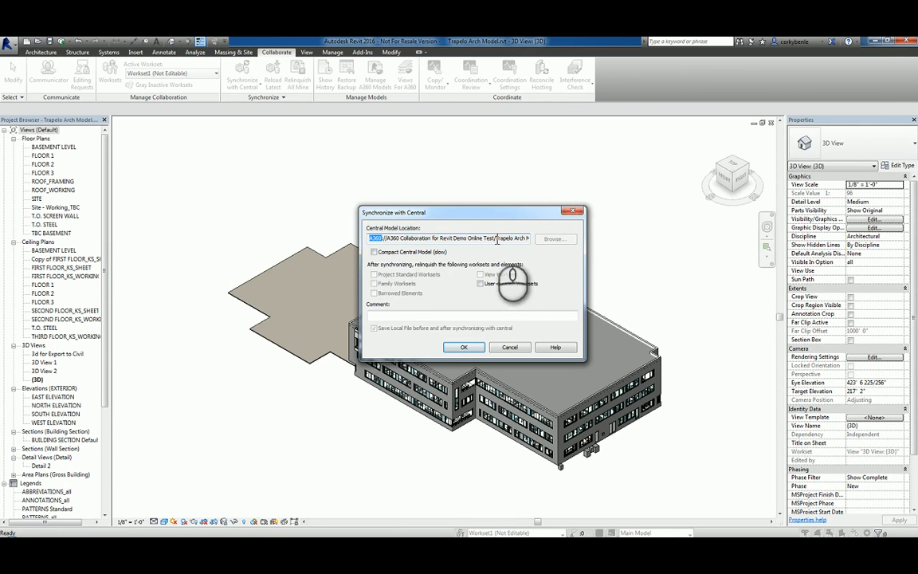
drag(496, 239, 390, 242)
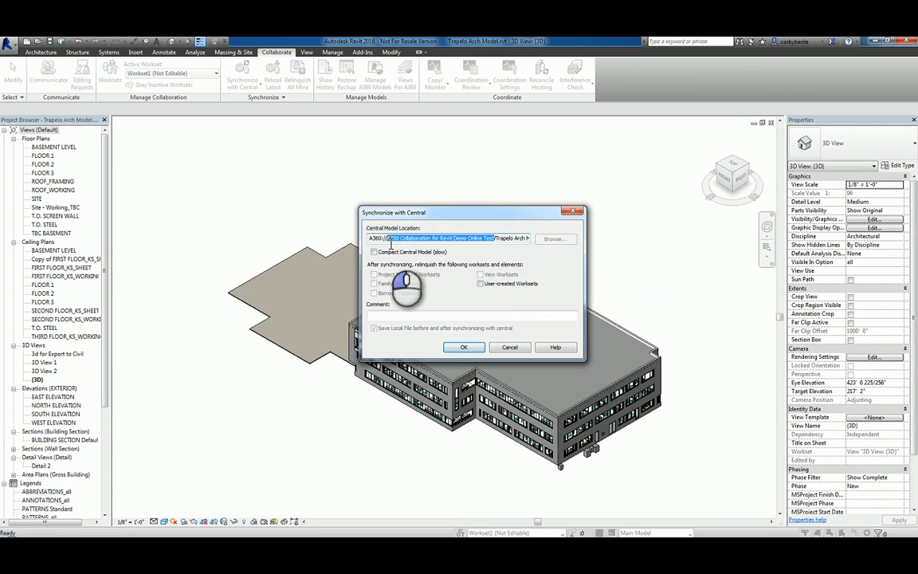
click(470, 347)
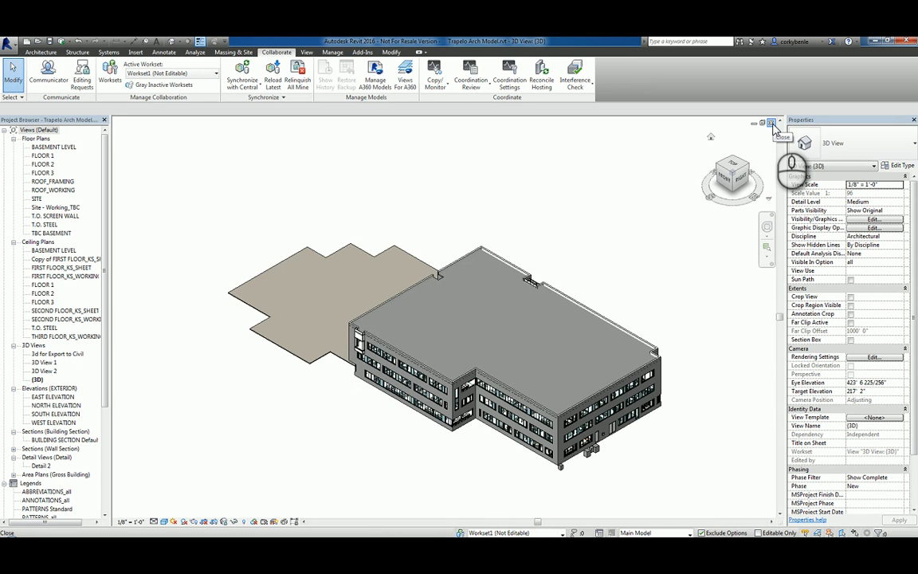
Close the model relinquishing elements and worksets, then reopen Trapelo Arch Model.rvt from A360 Demo Online Test
click(771, 125)
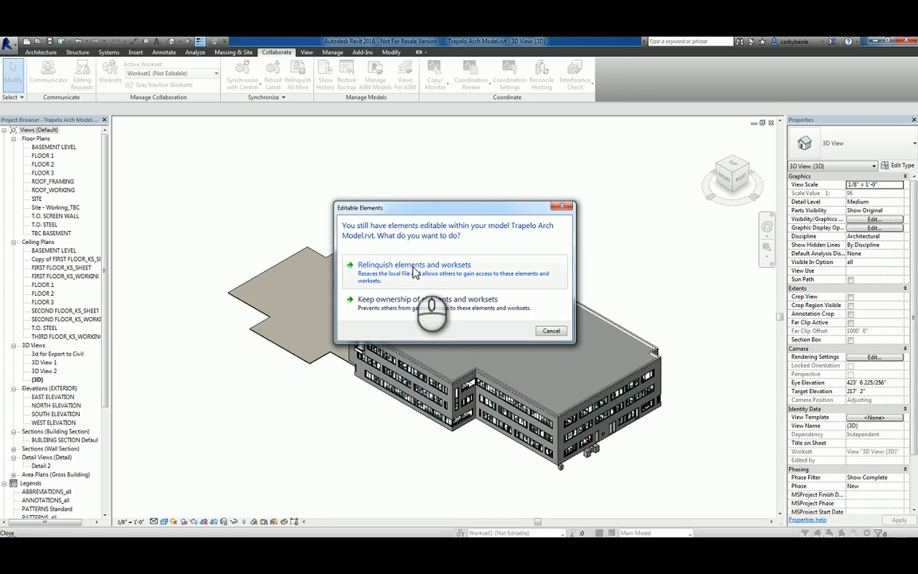
click(414, 273)
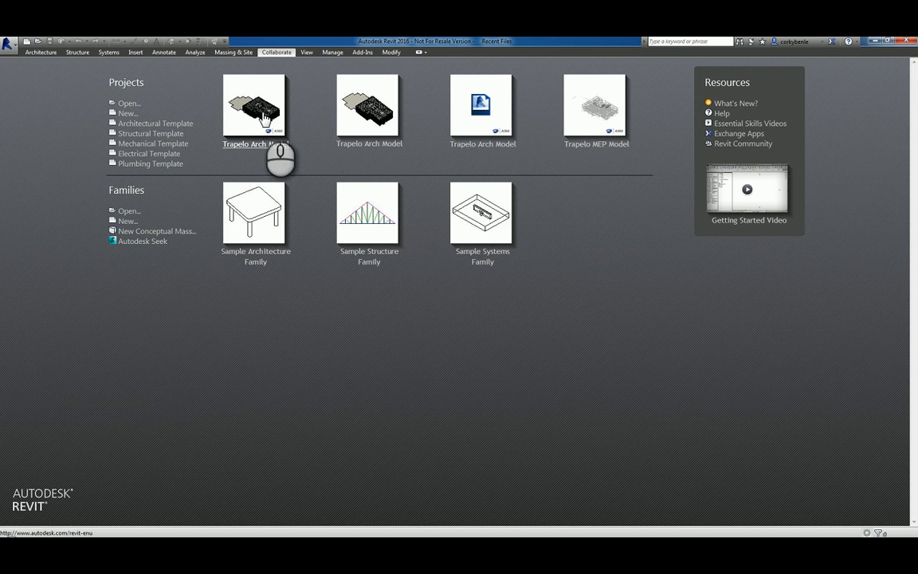
click(128, 104)
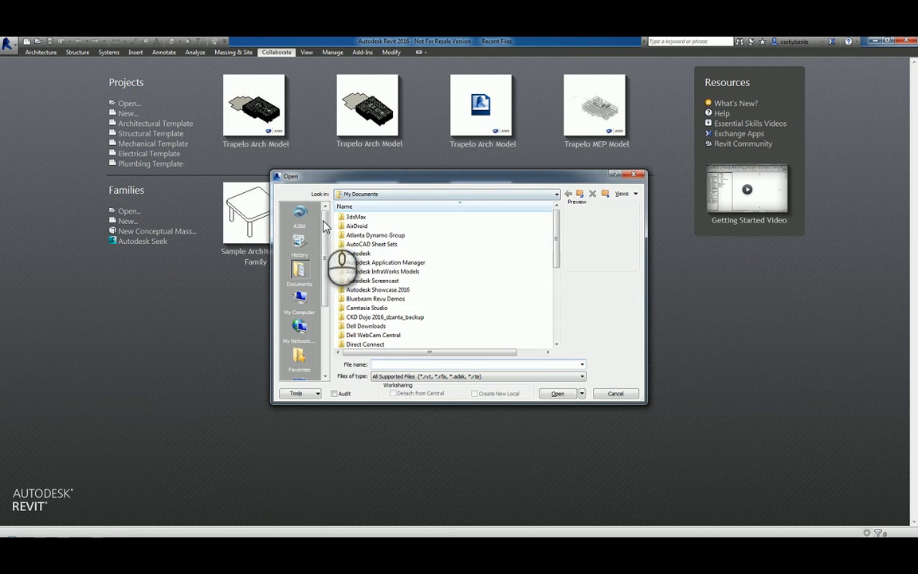
click(299, 215)
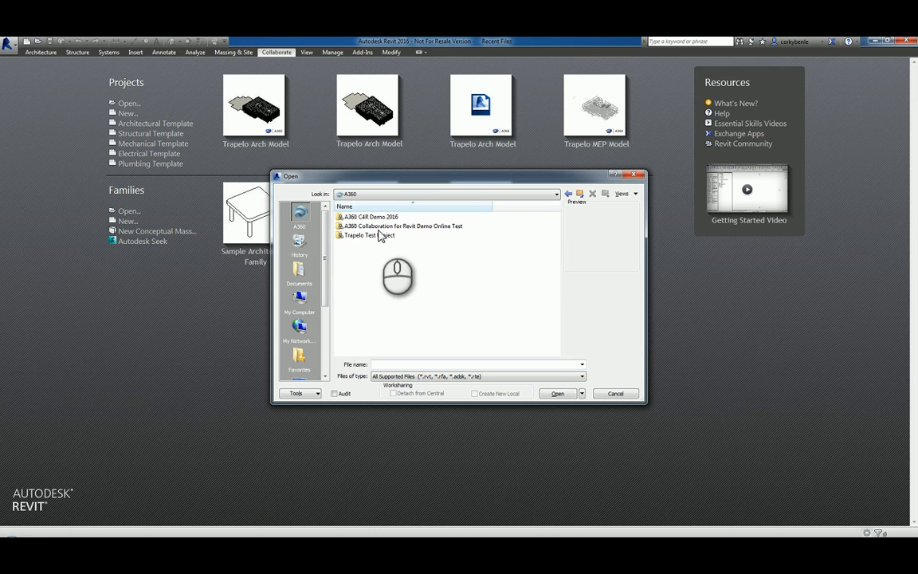
double_click(367, 229)
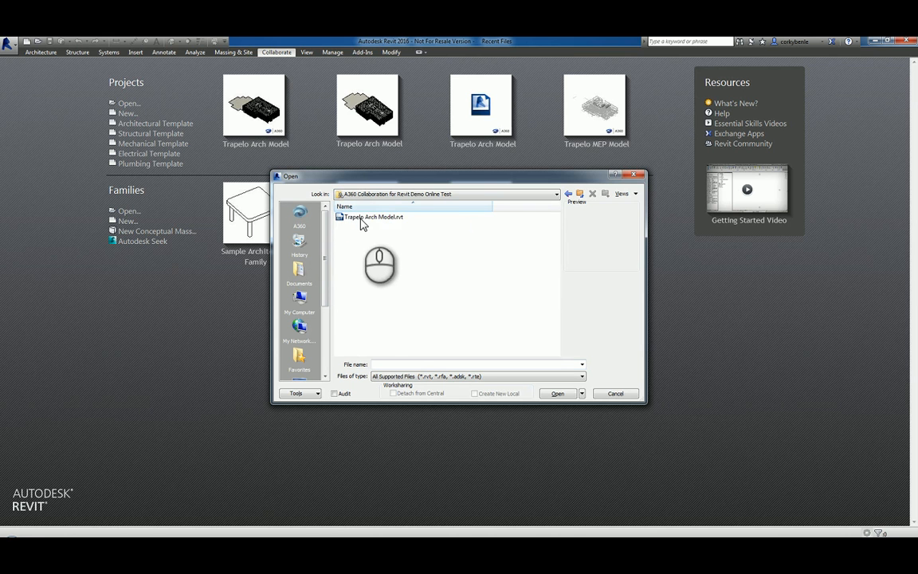
double_click(362, 219)
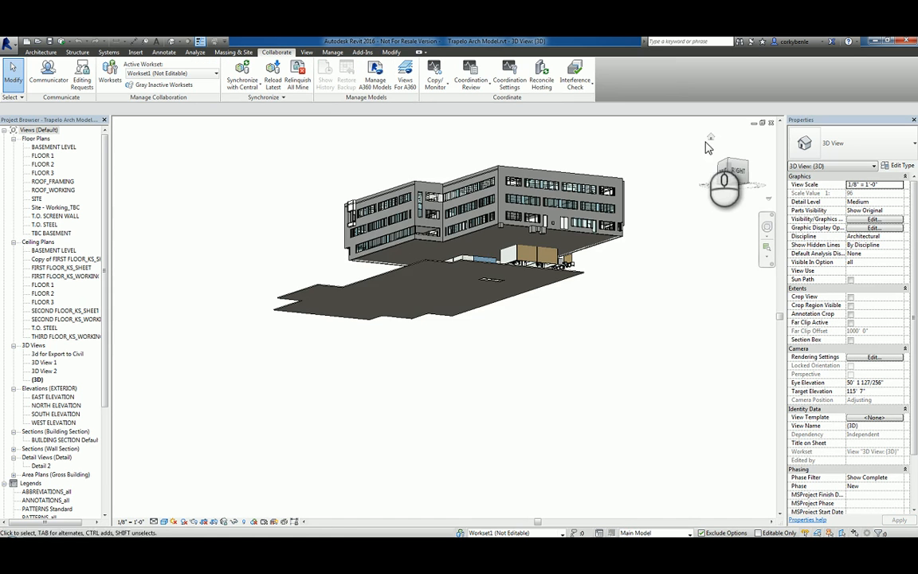
Restore the 3D view to its Home isometric orientation with the ViewCube
click(710, 140)
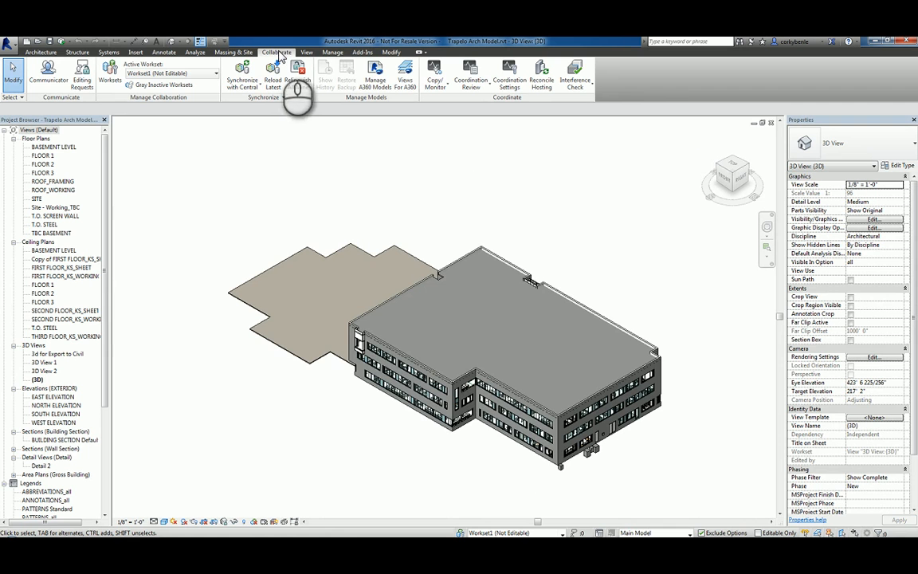
Browse Communicator's Contacts, Chat, Timeline and Projects tabs, then start Synchronize with Central
click(58, 87)
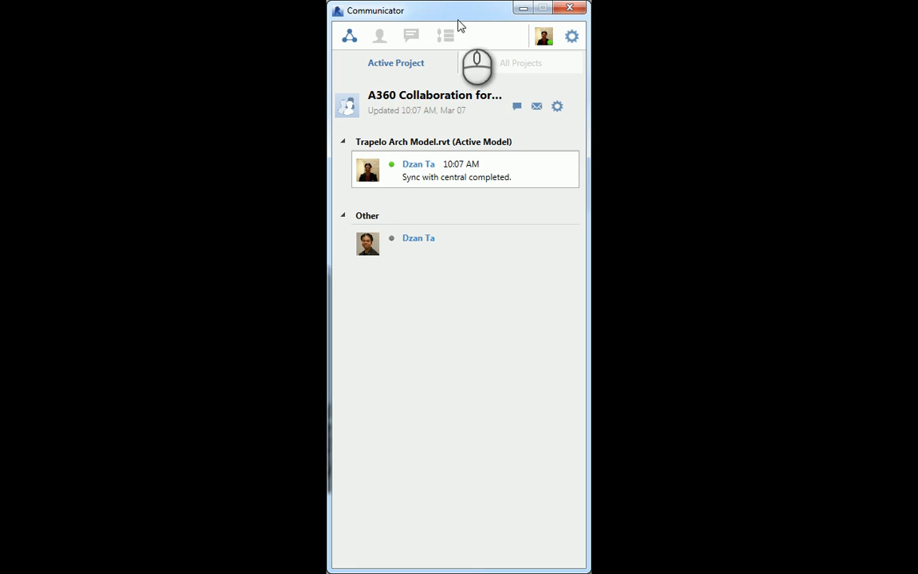
drag(459, 20, 459, 22)
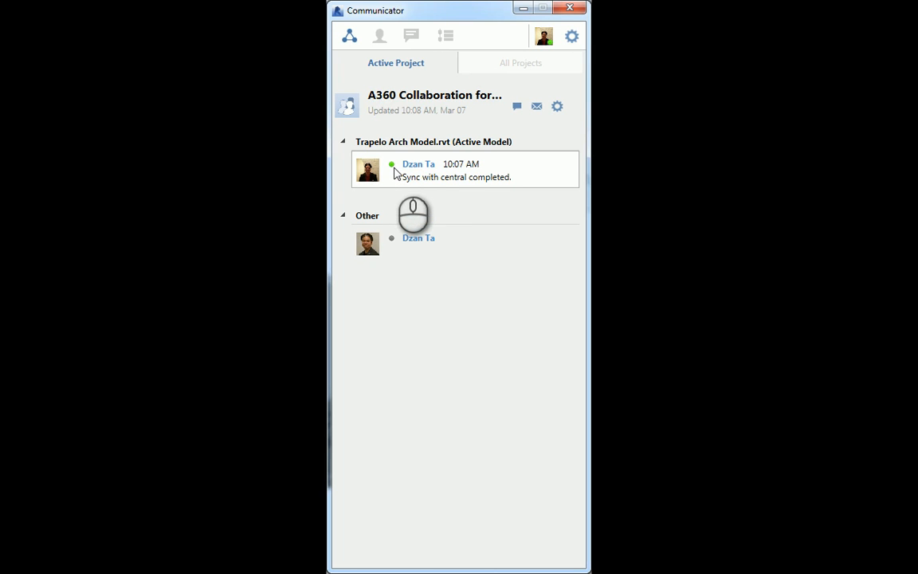
click(380, 37)
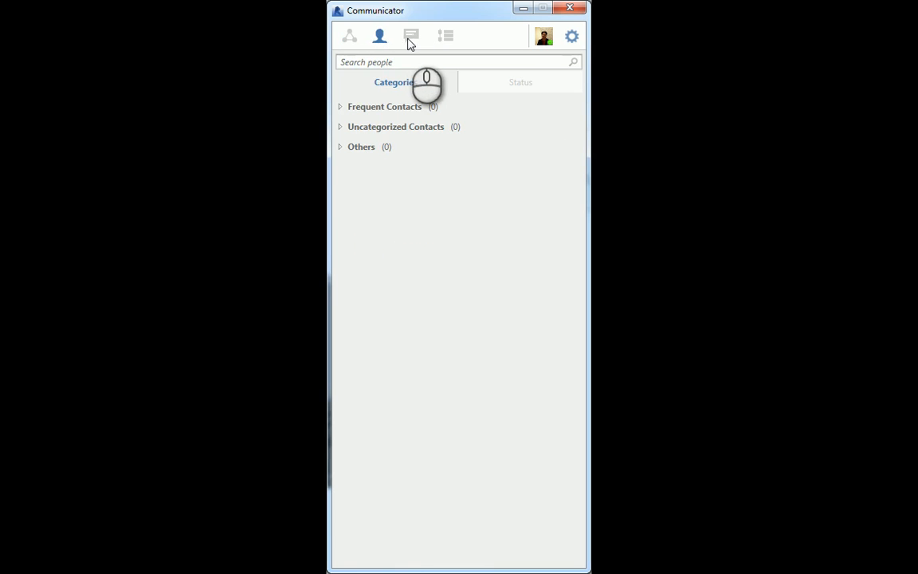
click(409, 39)
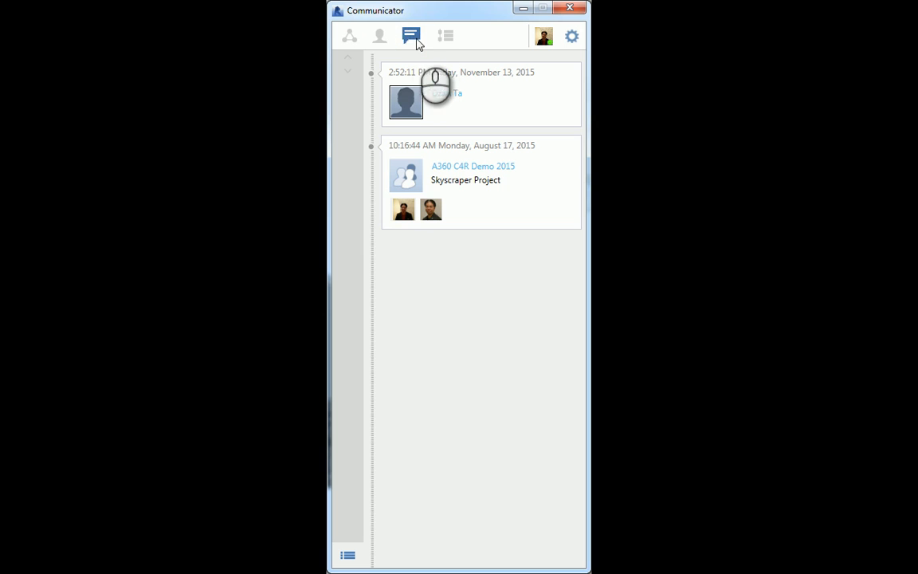
click(446, 37)
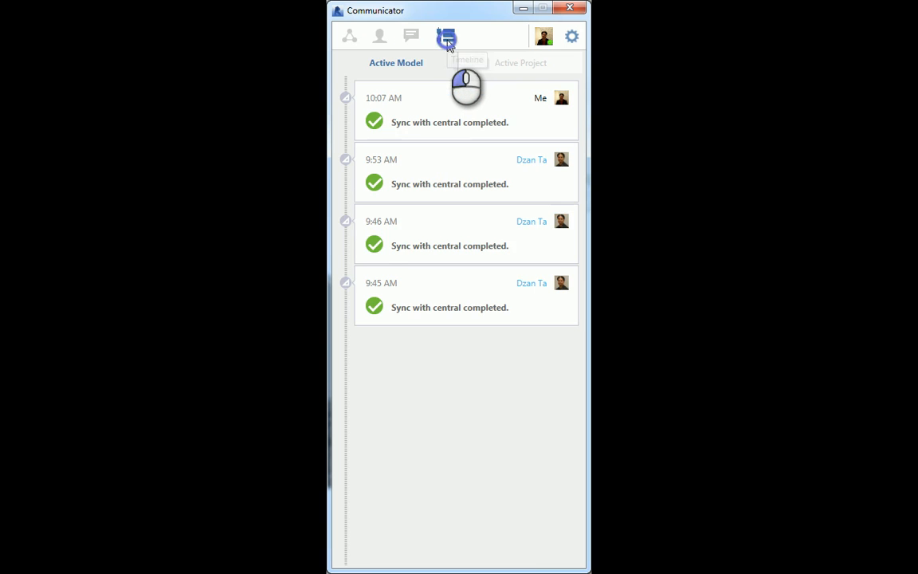
click(350, 38)
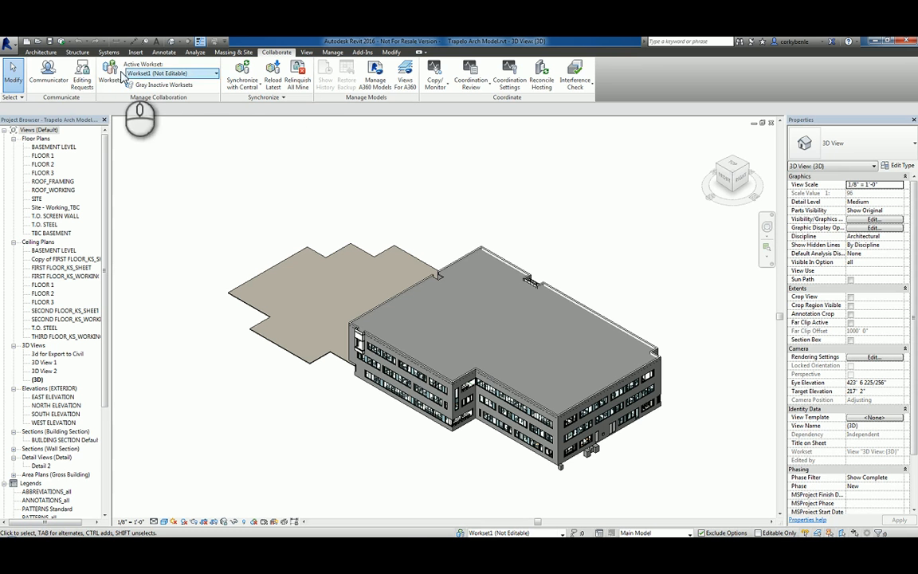
click(60, 40)
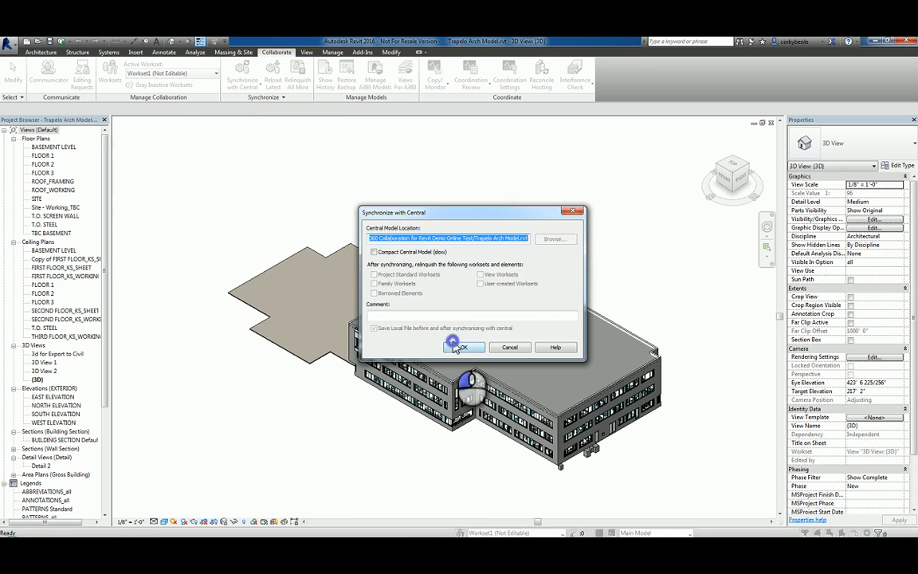
Confirm the sync with central and follow it in Communicator's Timeline until it completes at 10:09 AM
click(452, 344)
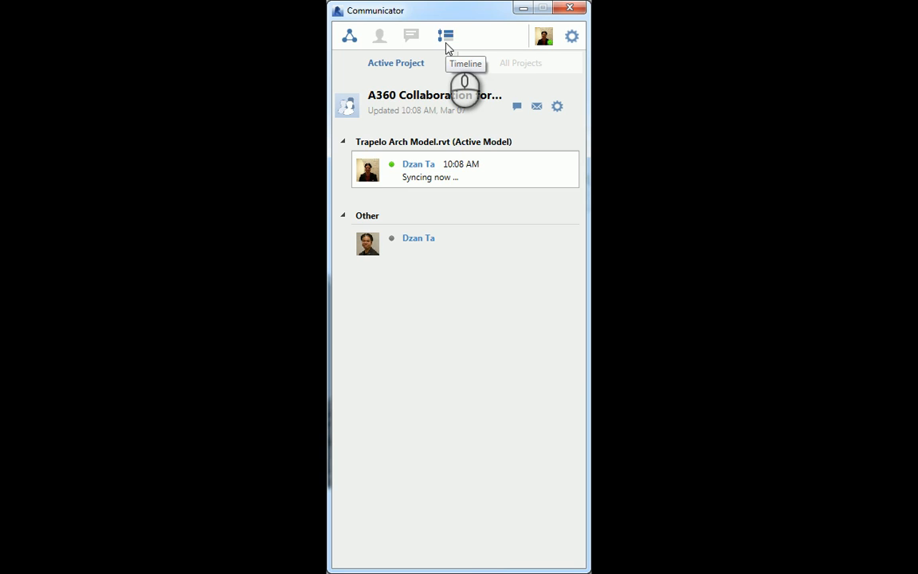
click(445, 36)
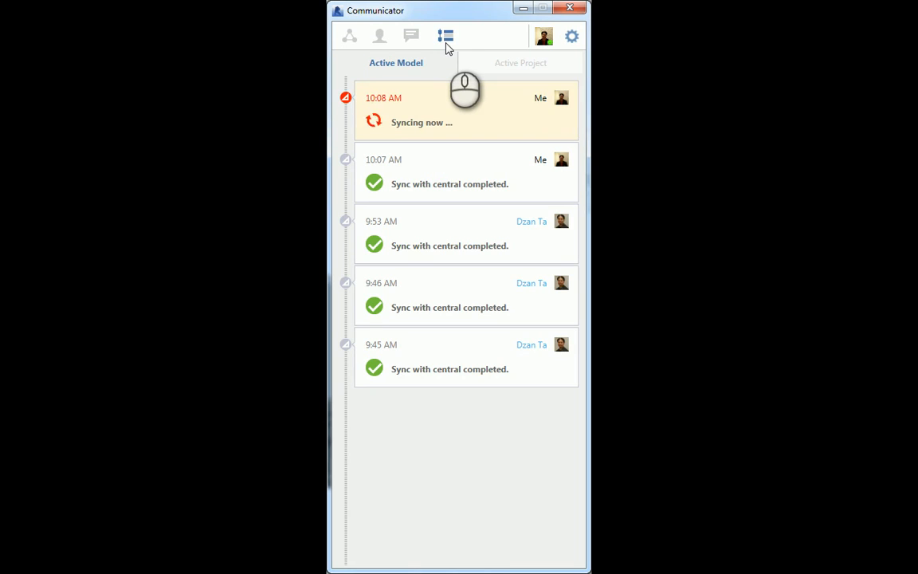
click(349, 37)
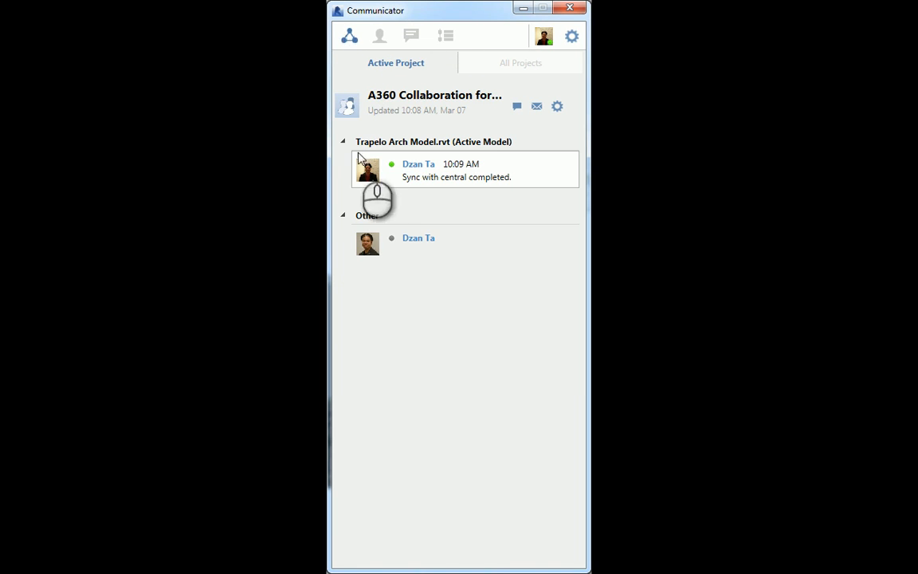
Send the other project member a Communicator chat saying some walls were changed to their exterior shell workset
right_click(421, 245)
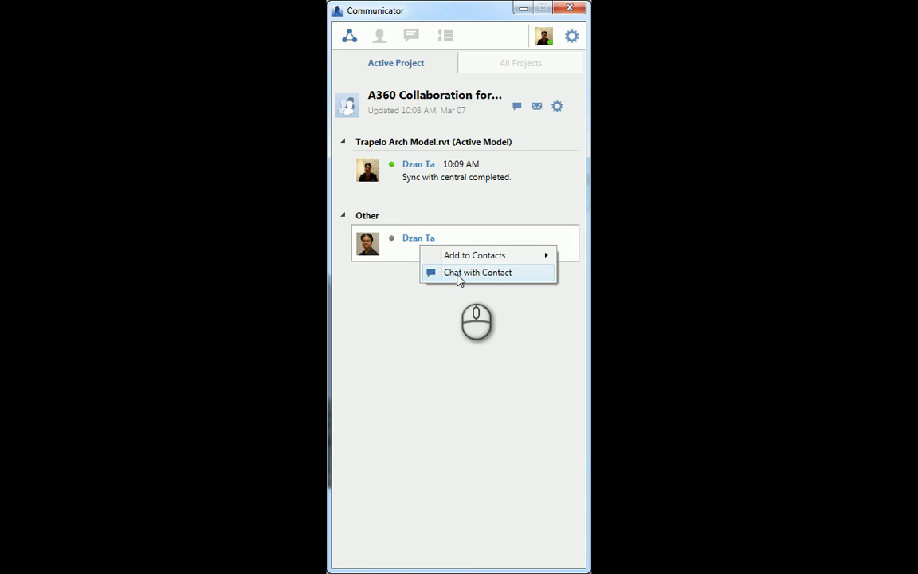
click(459, 276)
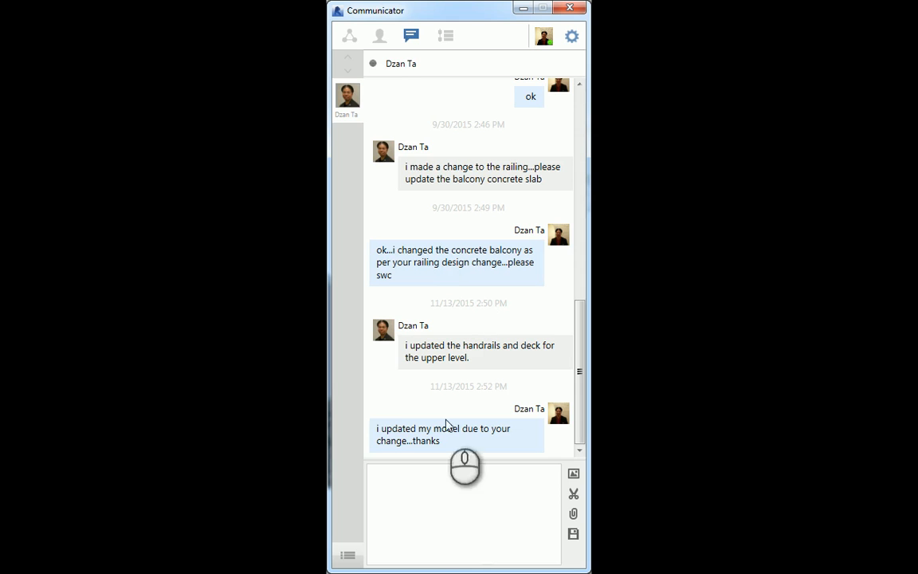
click(446, 527)
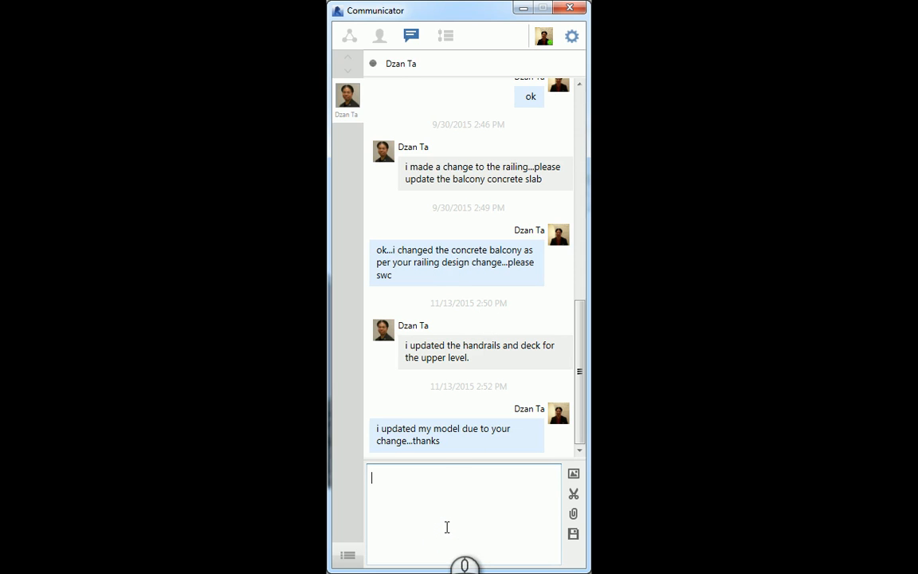
text(i continued your work with)
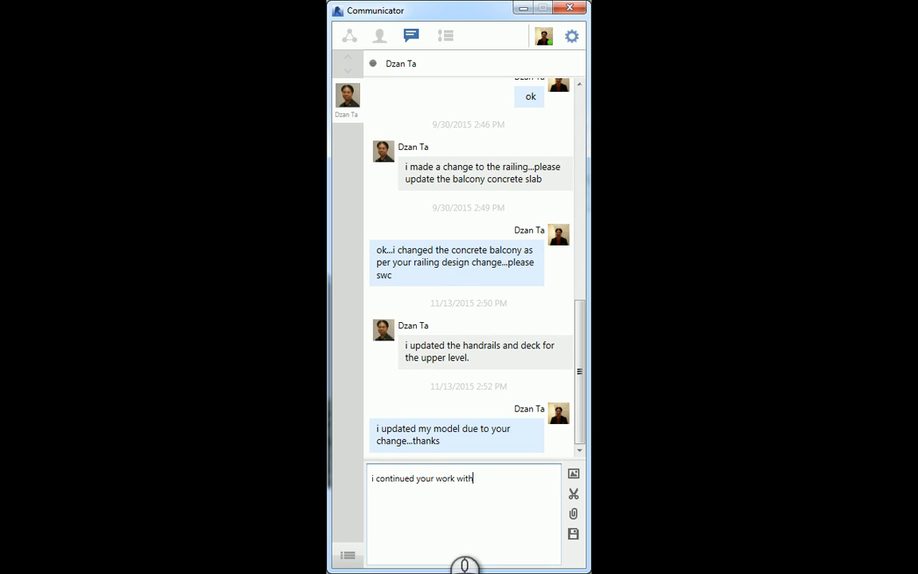
text( changing some walls to their)
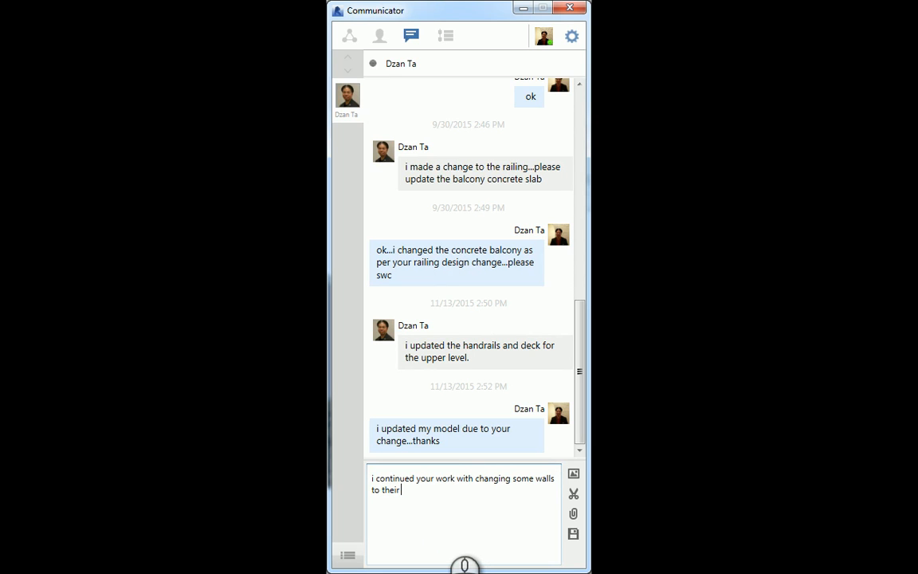
text( exterior shell workset...you are welcome.)
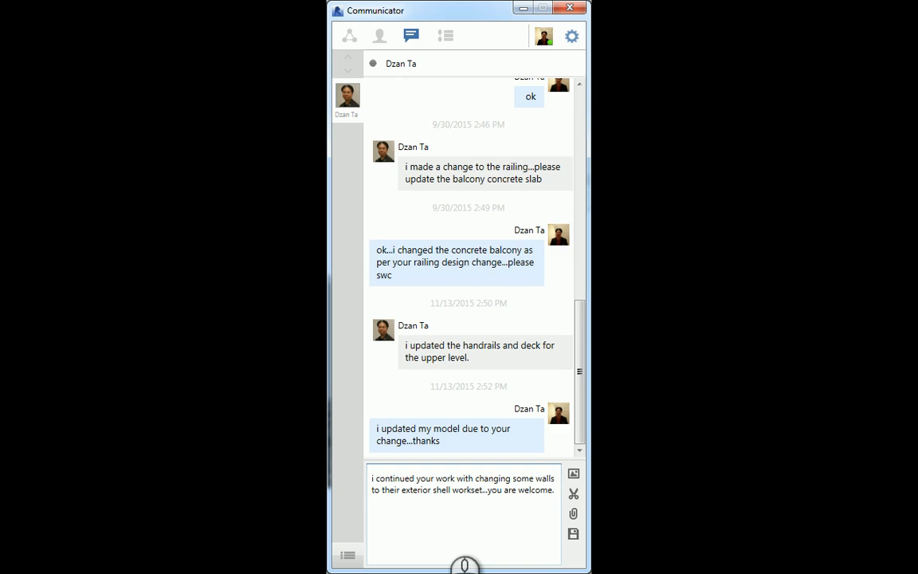
key(Return)
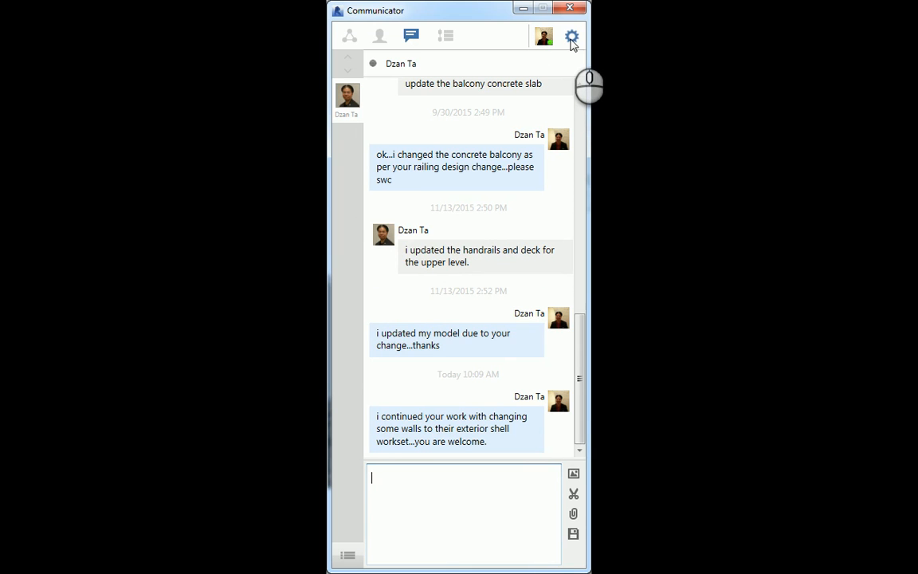
click(570, 37)
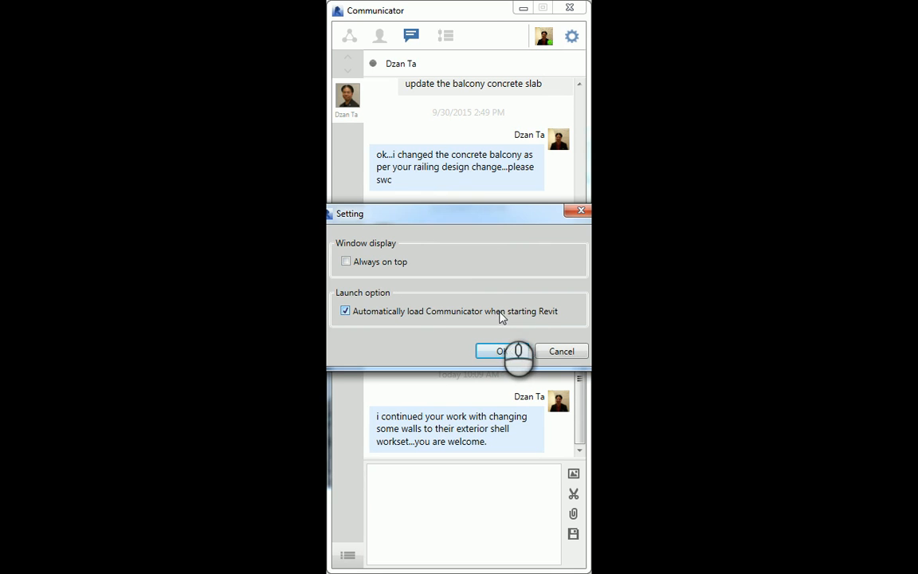
click(555, 354)
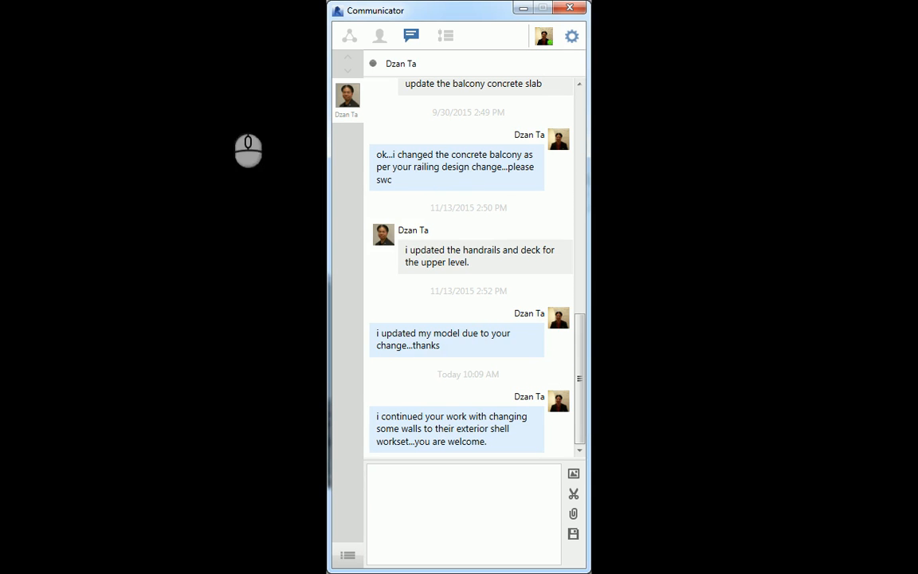